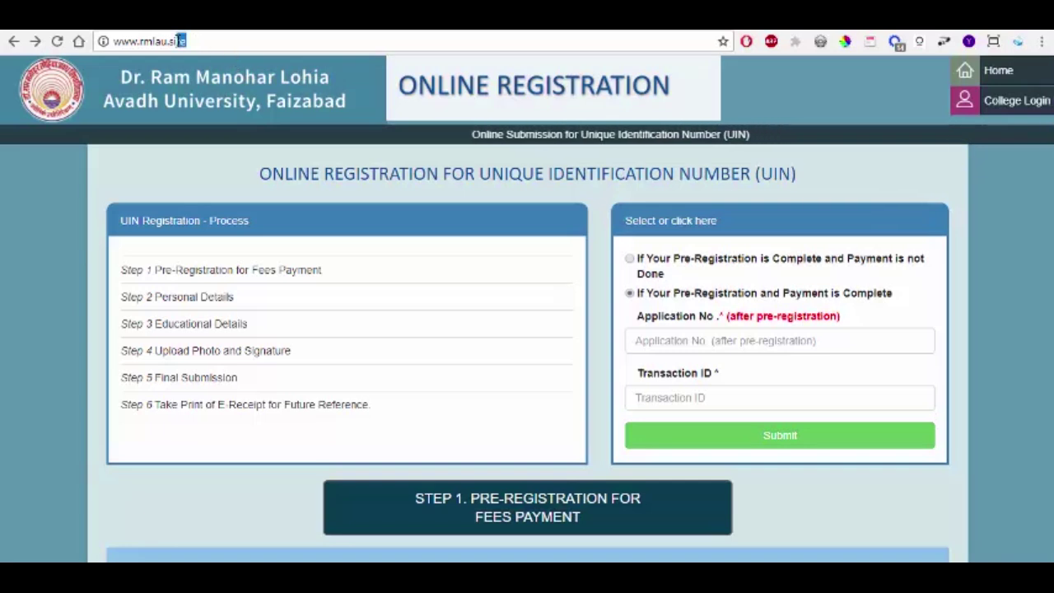
Step: Highlight the portal's web address, then scroll through the home page tiles
{"action": "left_click_drag", "start_coordinate": [183, 40], "coordinate": [104, 41]}
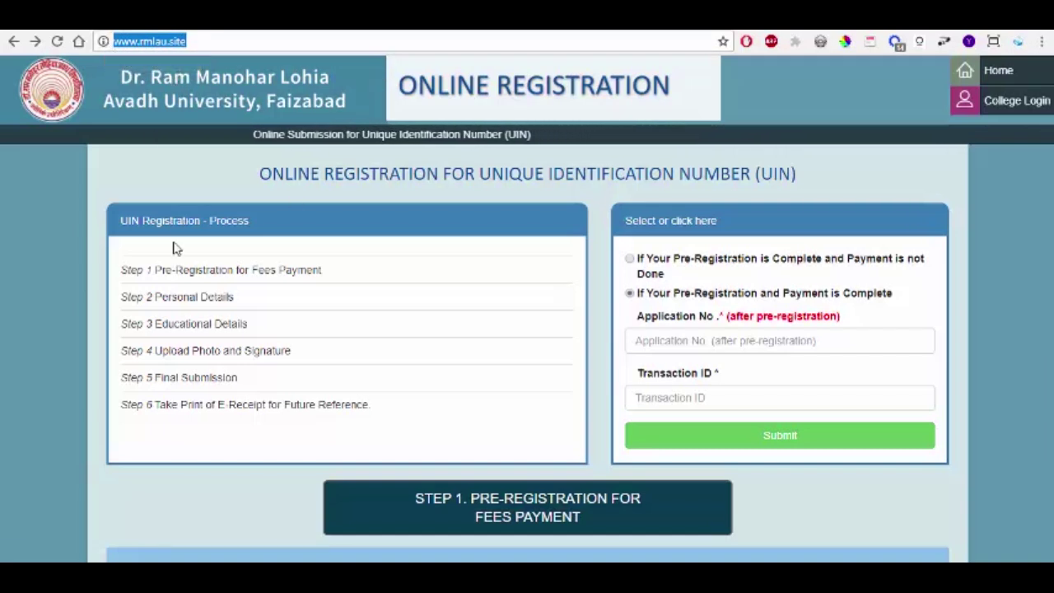
{"action": "left_click", "coordinate": [76, 190]}
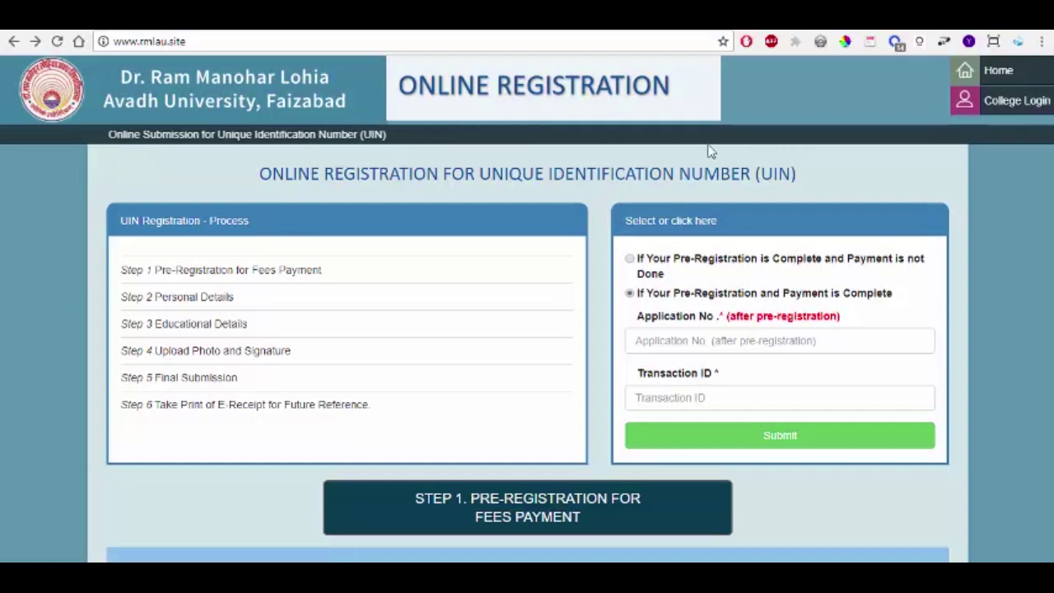
{"action": "scroll", "coordinate": [731, 153], "scroll_direction": "down", "scroll_amount": 3}
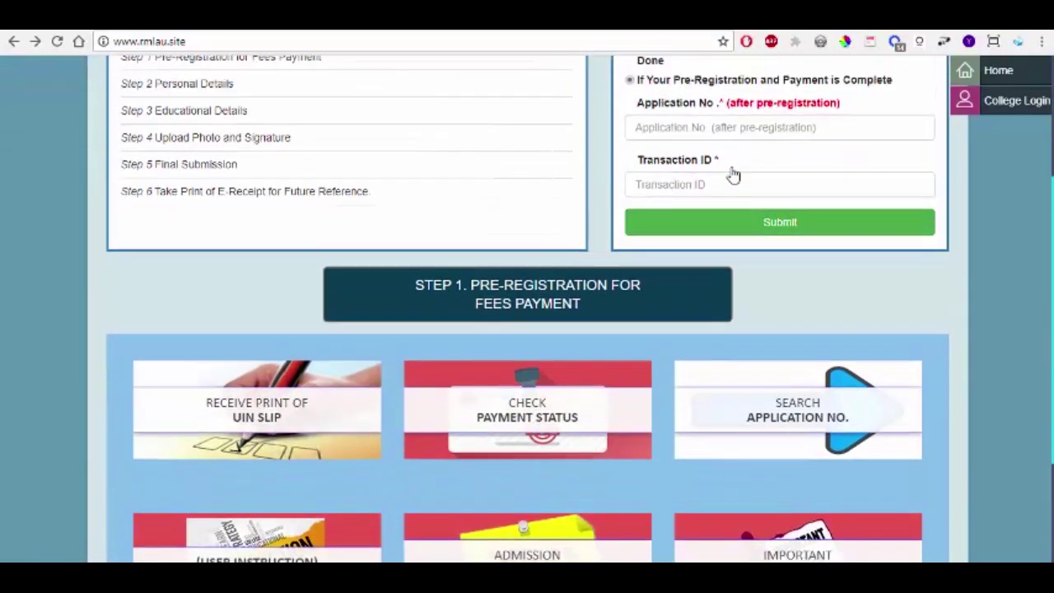
{"action": "scroll", "coordinate": [733, 174], "scroll_direction": "up", "scroll_amount": 3}
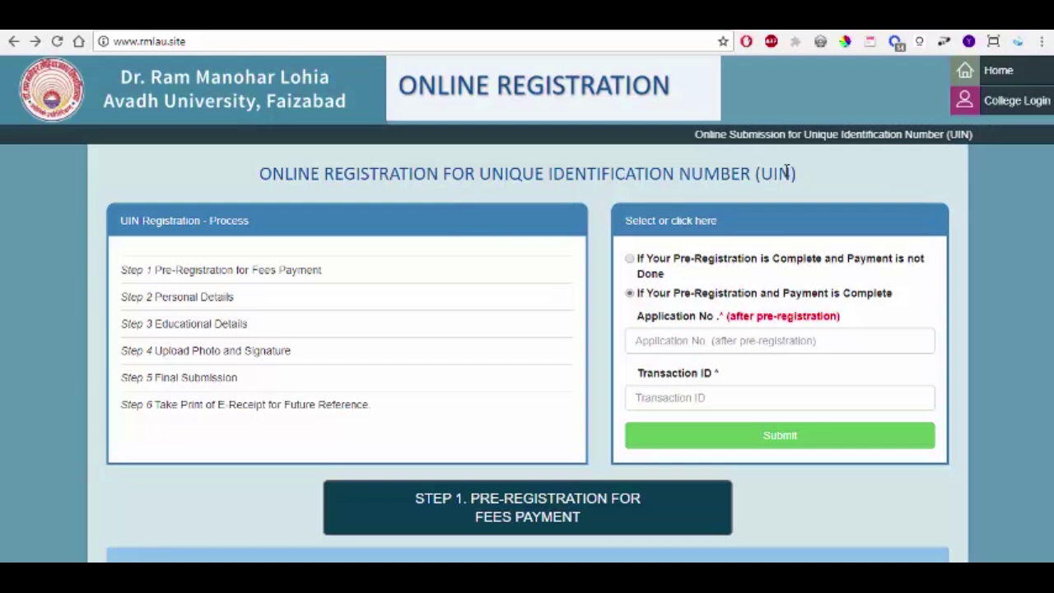
{"action": "scroll", "coordinate": [706, 185], "scroll_direction": "down", "scroll_amount": 1}
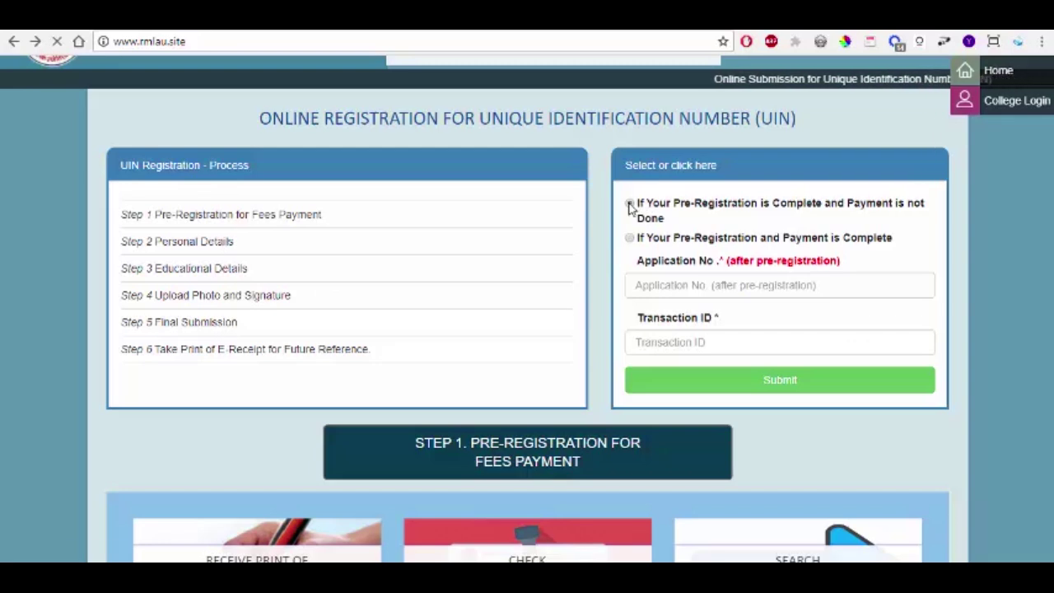
Step: Switch the pre-registration option between payment-not-done and payment-complete, ending on payment-complete
{"action": "left_click", "coordinate": [629, 204]}
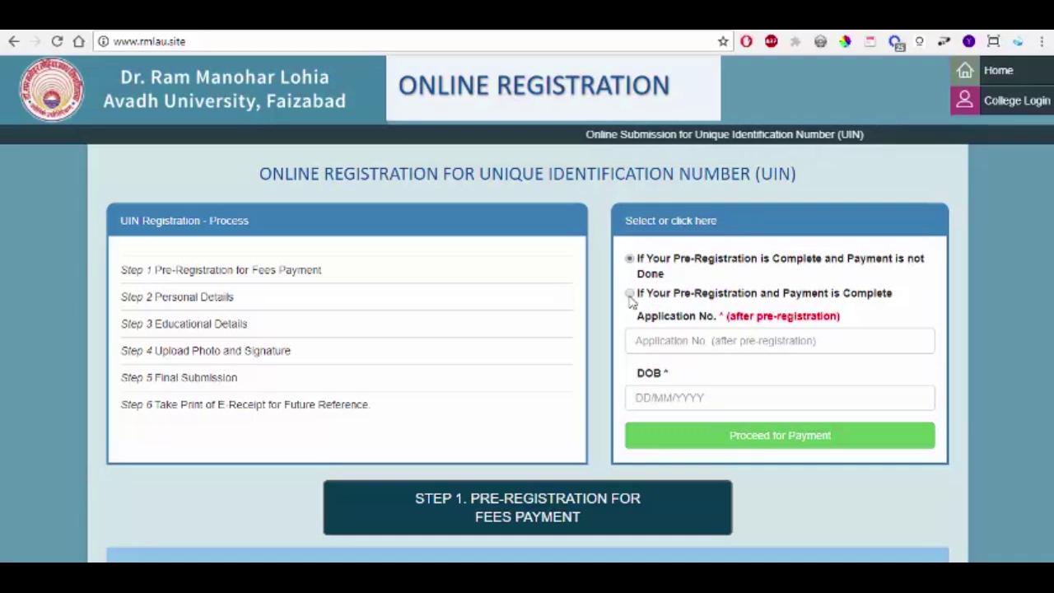
{"action": "left_click", "coordinate": [630, 295]}
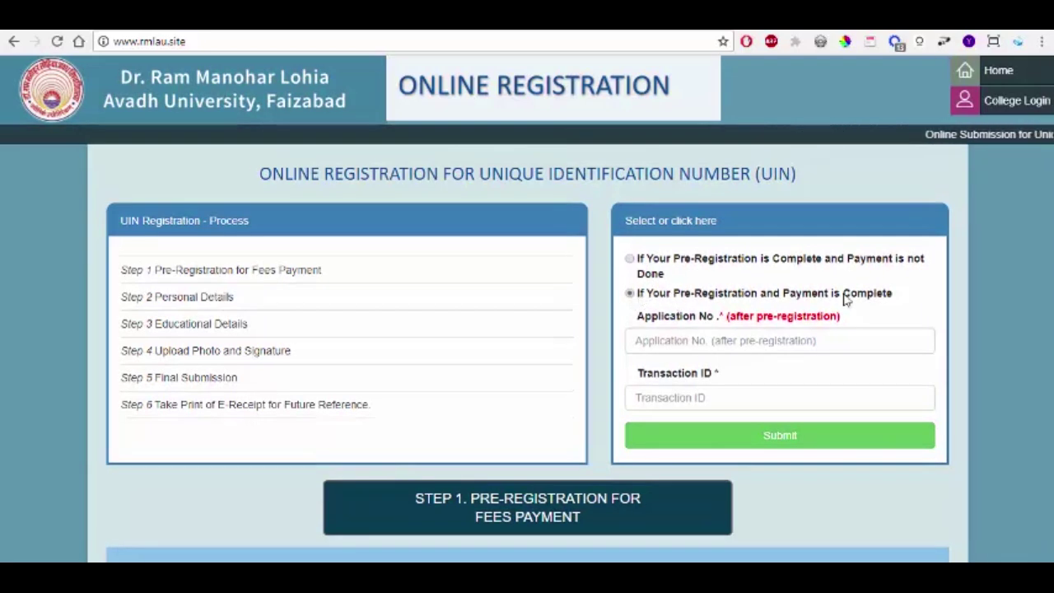
{"action": "left_click", "coordinate": [629, 259]}
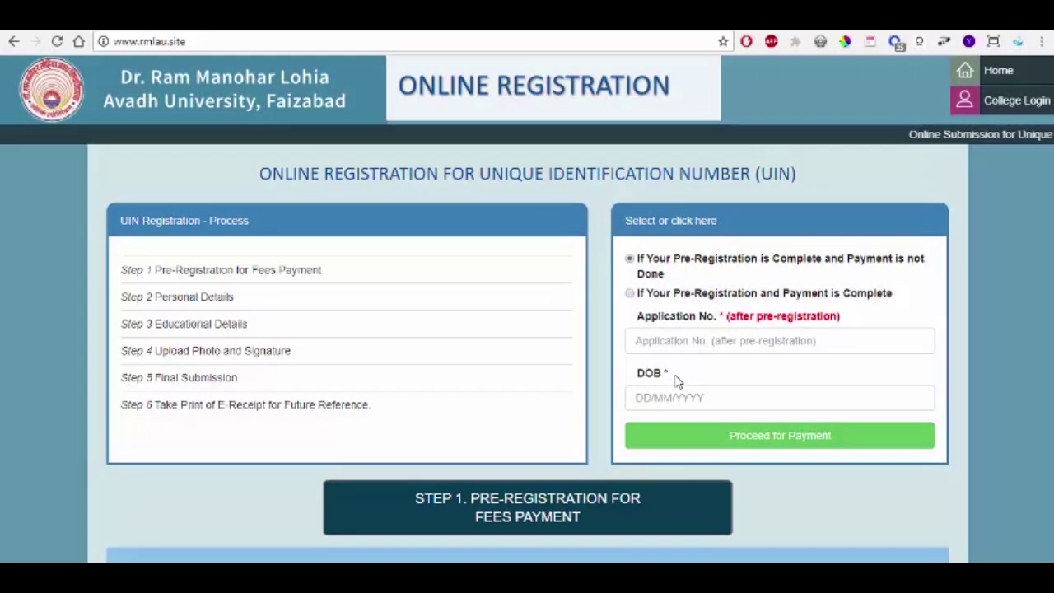
{"action": "left_click", "coordinate": [631, 295]}
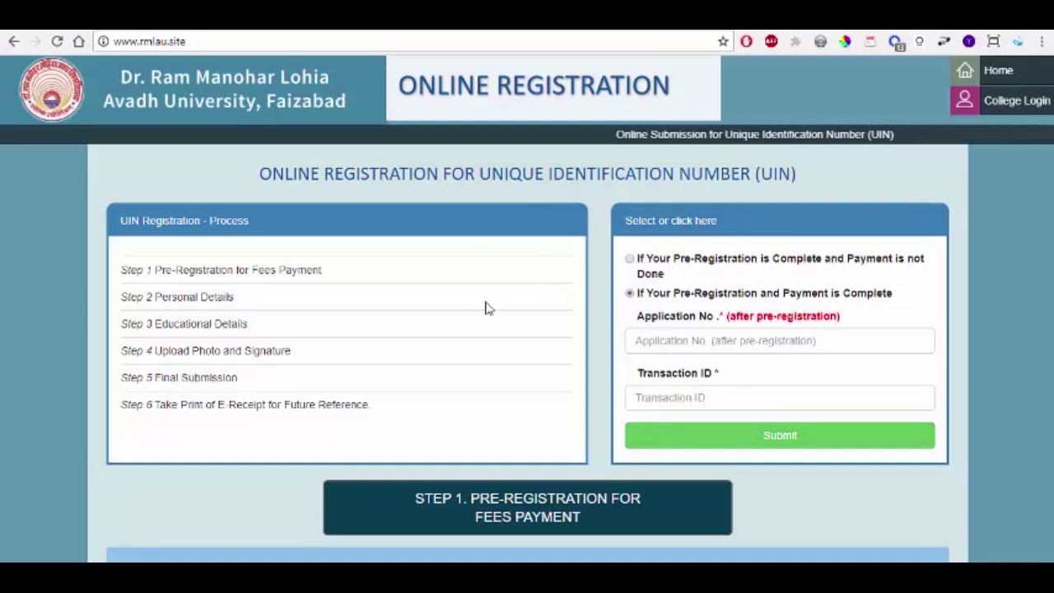
Step: Open the Admission Notice and Important Dates tiles to read them
{"action": "scroll", "coordinate": [634, 331], "scroll_direction": "down", "scroll_amount": 1}
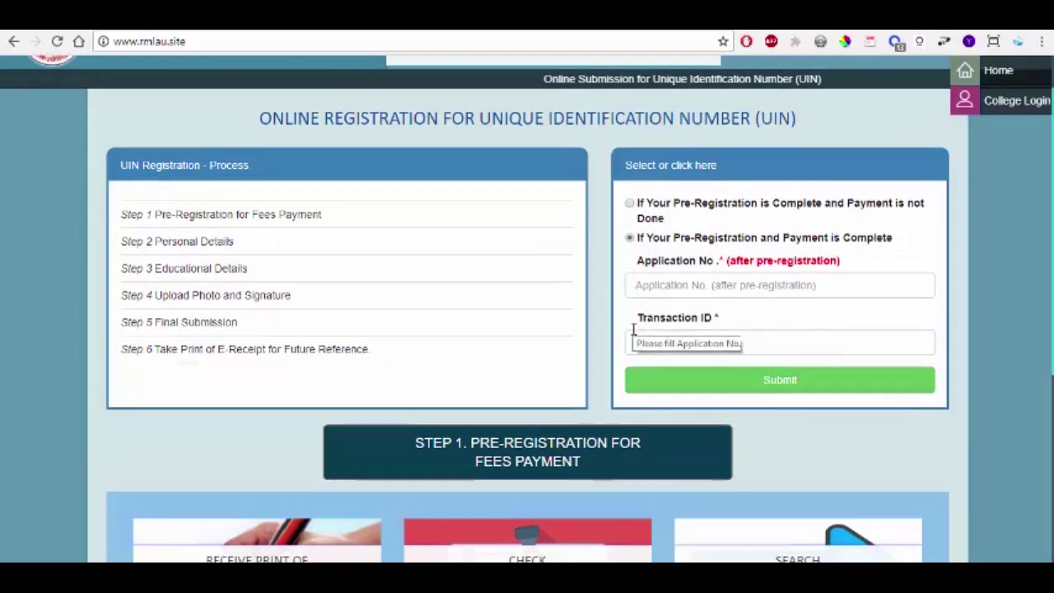
{"action": "scroll", "coordinate": [634, 331], "scroll_direction": "down", "scroll_amount": 3}
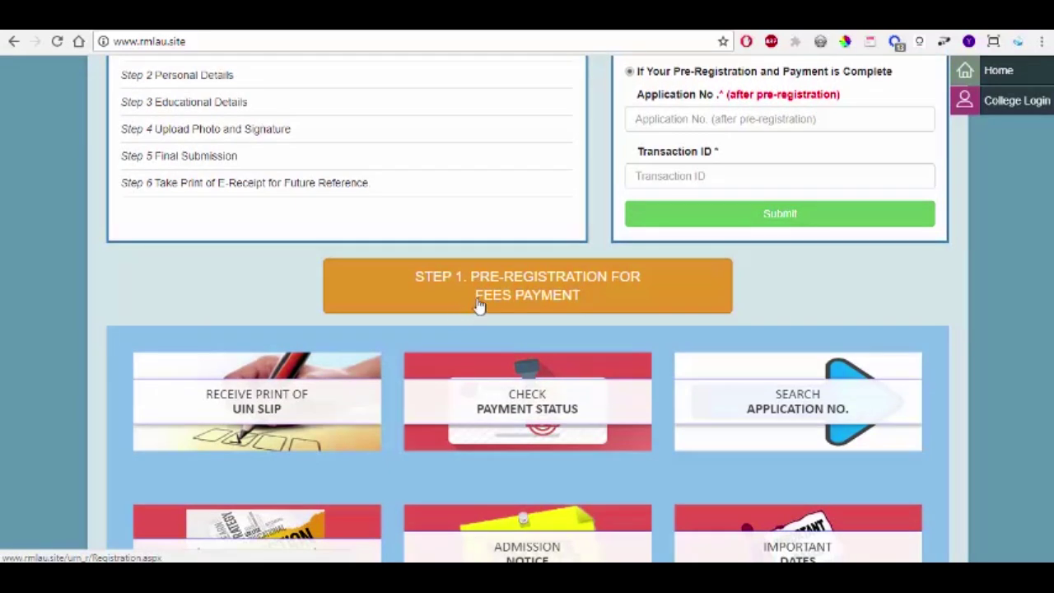
{"action": "scroll", "coordinate": [207, 211], "scroll_direction": "up", "scroll_amount": 1}
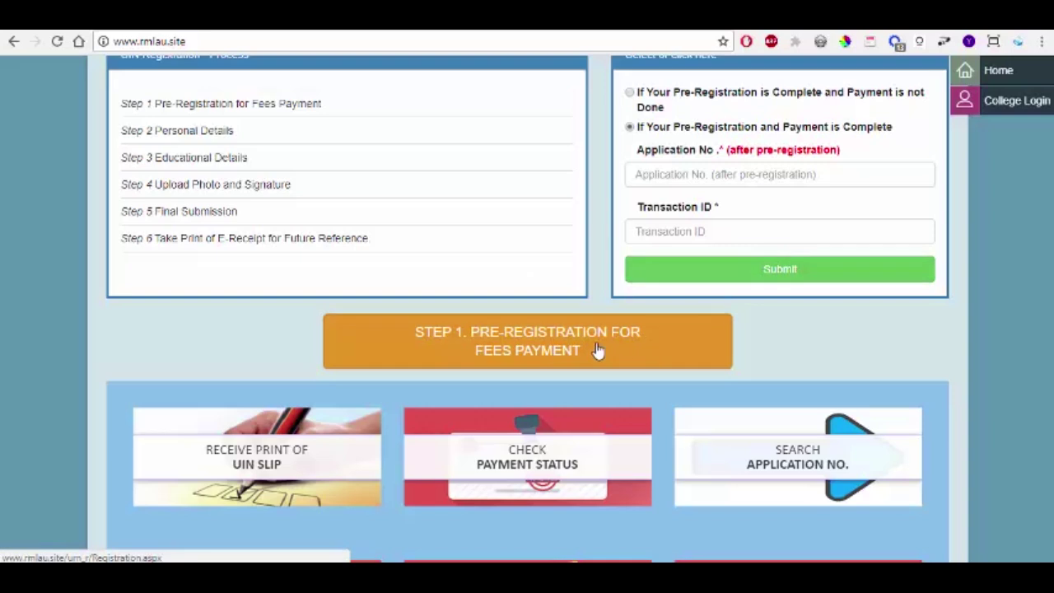
{"action": "scroll", "coordinate": [506, 338], "scroll_direction": "down", "scroll_amount": 2}
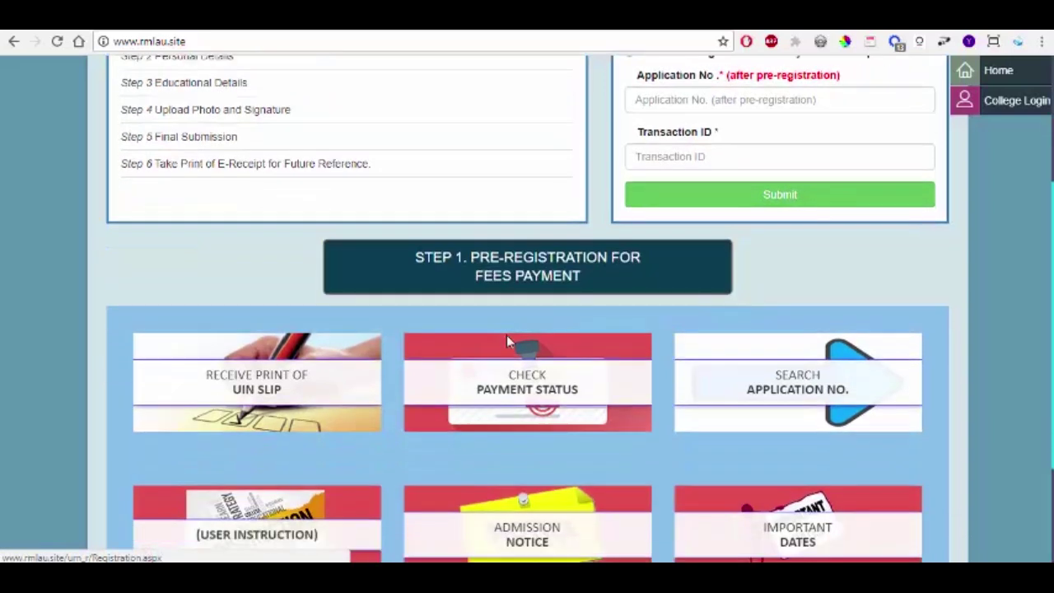
{"action": "scroll", "coordinate": [879, 334], "scroll_direction": "down", "scroll_amount": 1}
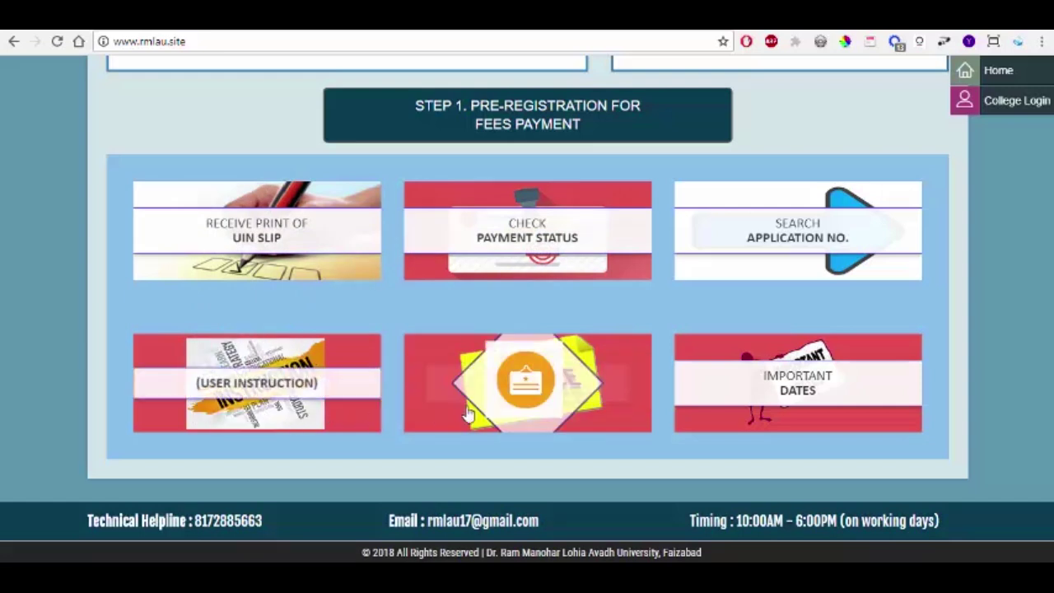
{"action": "left_click", "coordinate": [530, 381]}
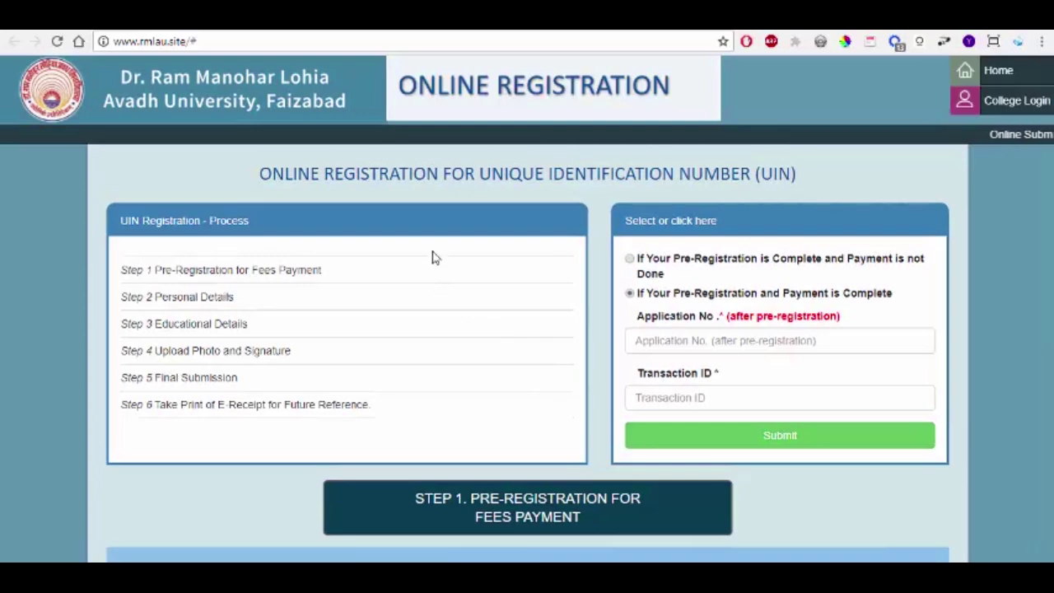
{"action": "scroll", "coordinate": [425, 367], "scroll_direction": "down", "scroll_amount": 5}
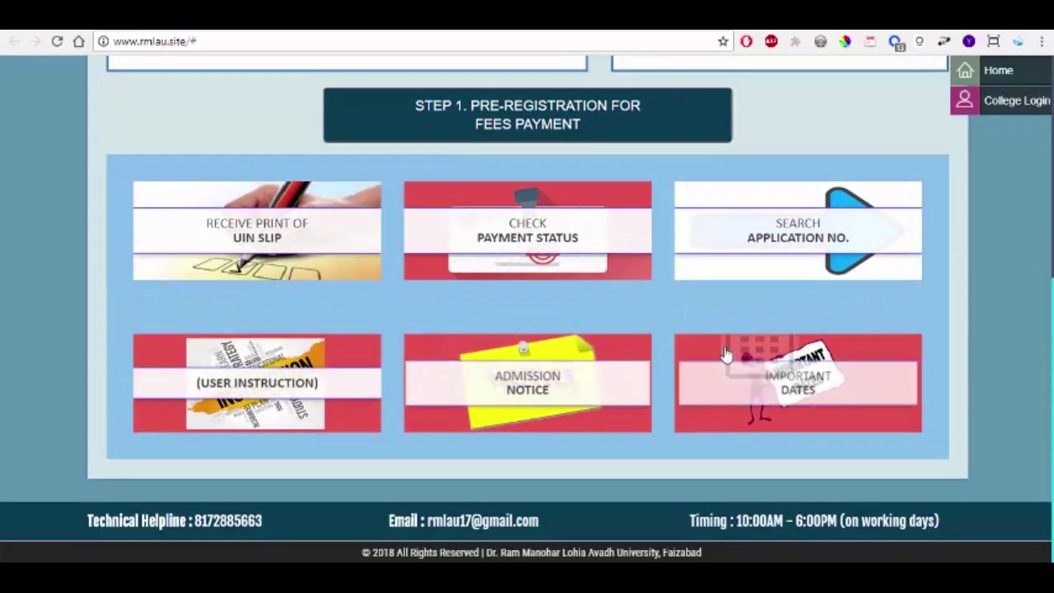
{"action": "left_click", "coordinate": [790, 381]}
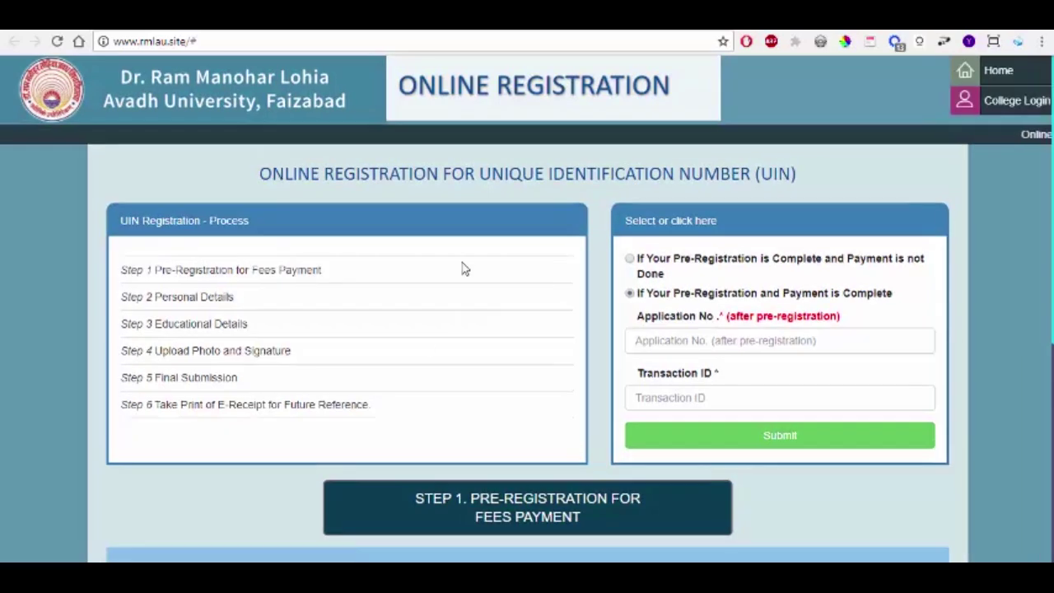
{"action": "scroll", "coordinate": [460, 307], "scroll_direction": "down", "scroll_amount": 3}
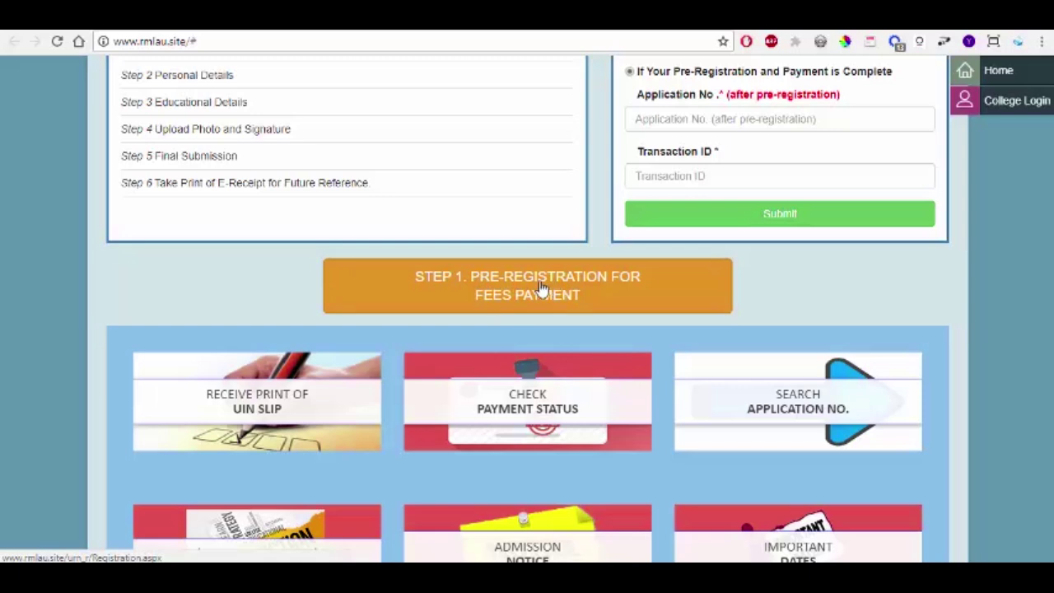
Step: Launch 'STEP 1. PRE-REGISTRATION FOR FEES PAYMENT' to reach its form
{"action": "left_click", "coordinate": [411, 294]}
{"action": "scroll", "coordinate": [196, 246], "scroll_direction": "up", "scroll_amount": 3}
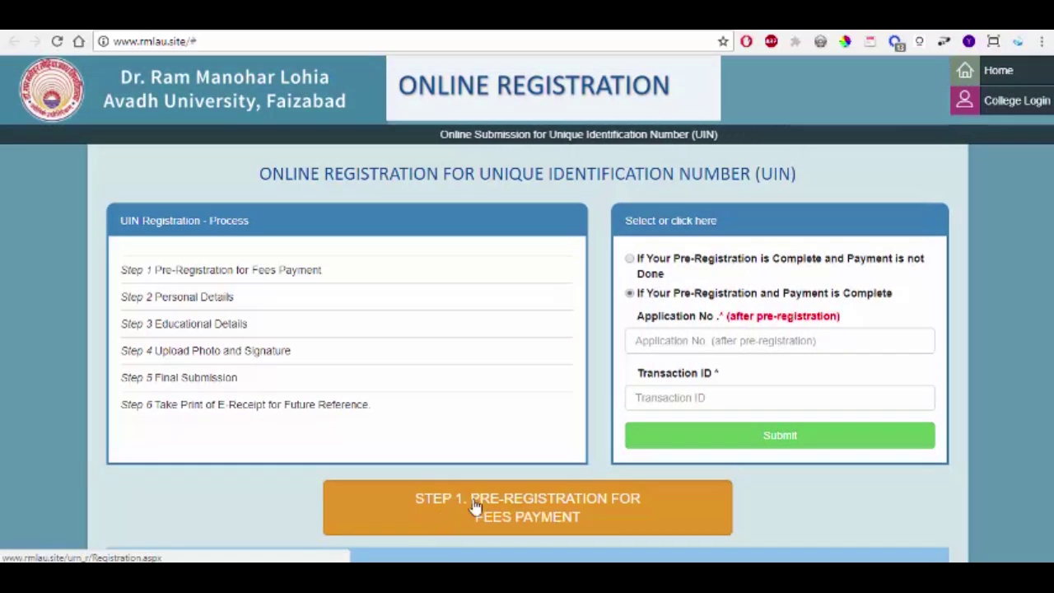
{"action": "left_click", "coordinate": [504, 504]}
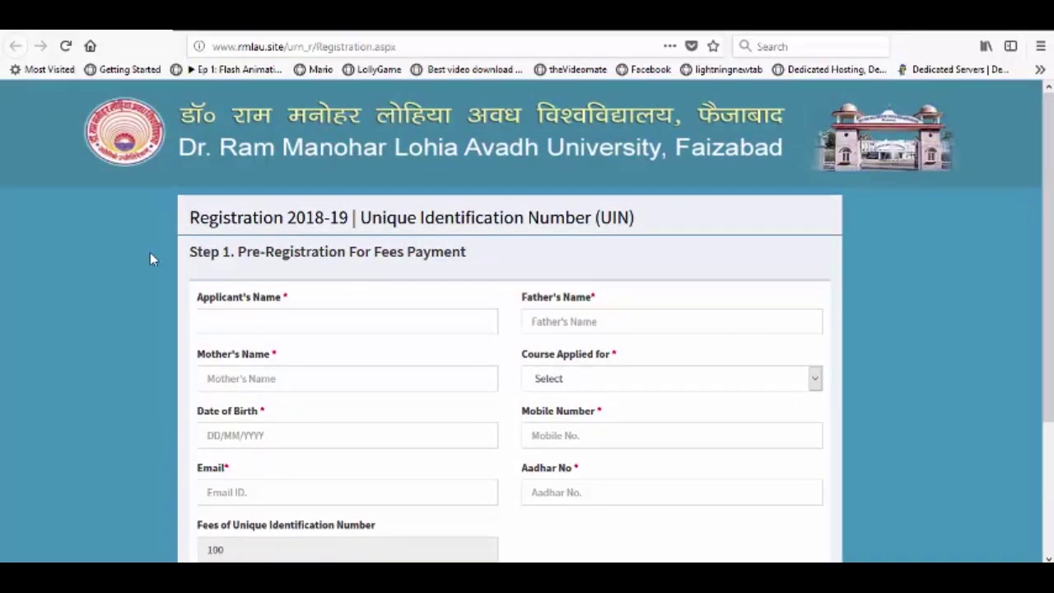
Step: Scroll the Registration 2018-19 form to show Submit, then select the Applicant's Name field
{"action": "scroll", "coordinate": [150, 258], "scroll_direction": "down", "scroll_amount": 3}
{"action": "scroll", "coordinate": [150, 258], "scroll_direction": "up", "scroll_amount": 3}
{"action": "scroll", "coordinate": [134, 219], "scroll_direction": "down", "scroll_amount": 2}
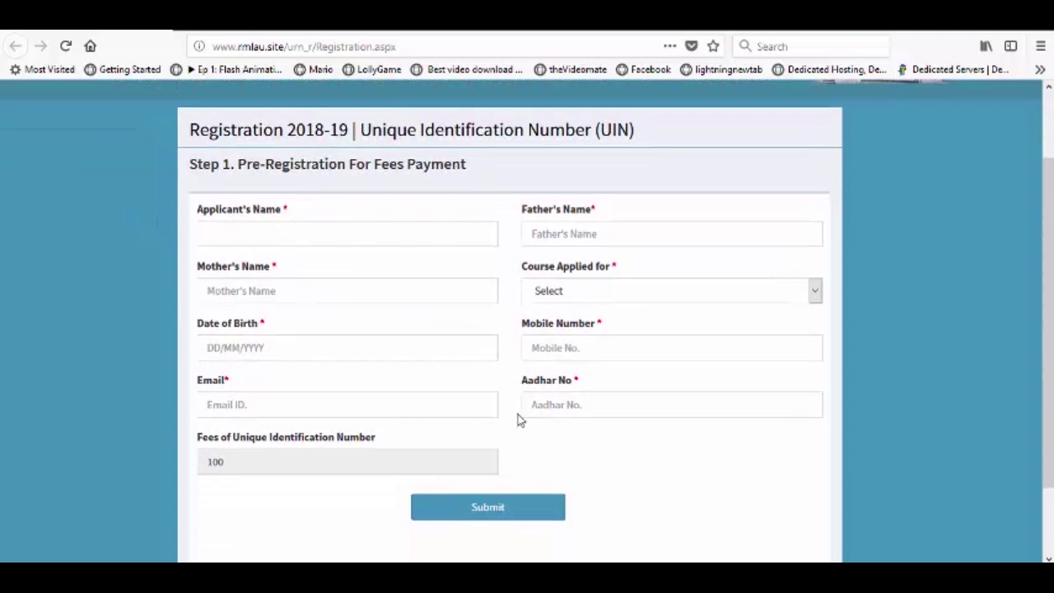
{"action": "left_click", "coordinate": [245, 232]}
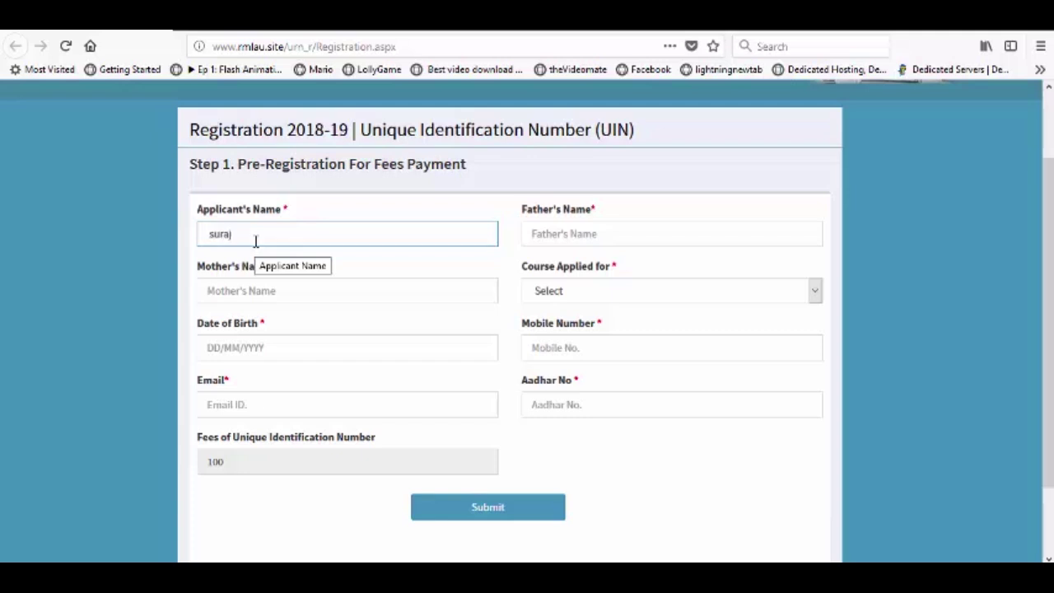
Step: Enter the father's name and the mother's name in their fields
{"action": "left_click", "coordinate": [579, 238]}
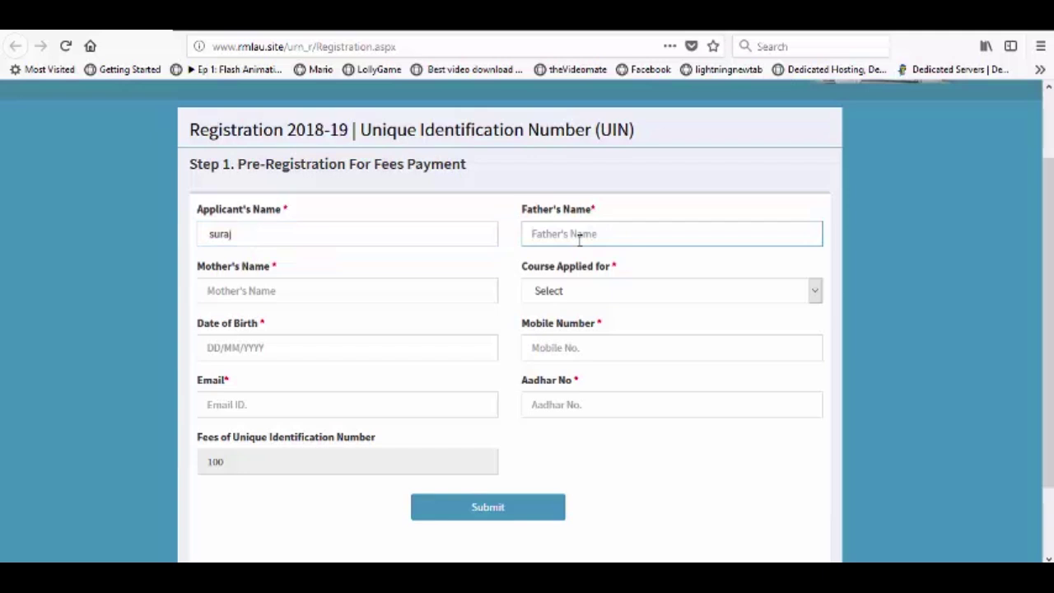
{"action": "left_click", "coordinate": [235, 290]}
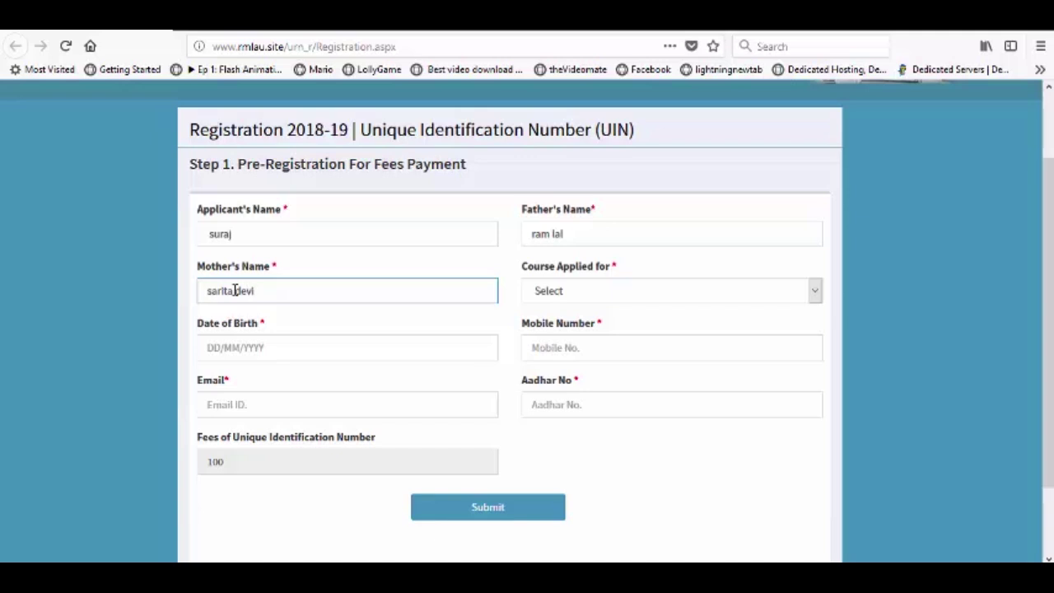
{"action": "left_click", "coordinate": [645, 302]}
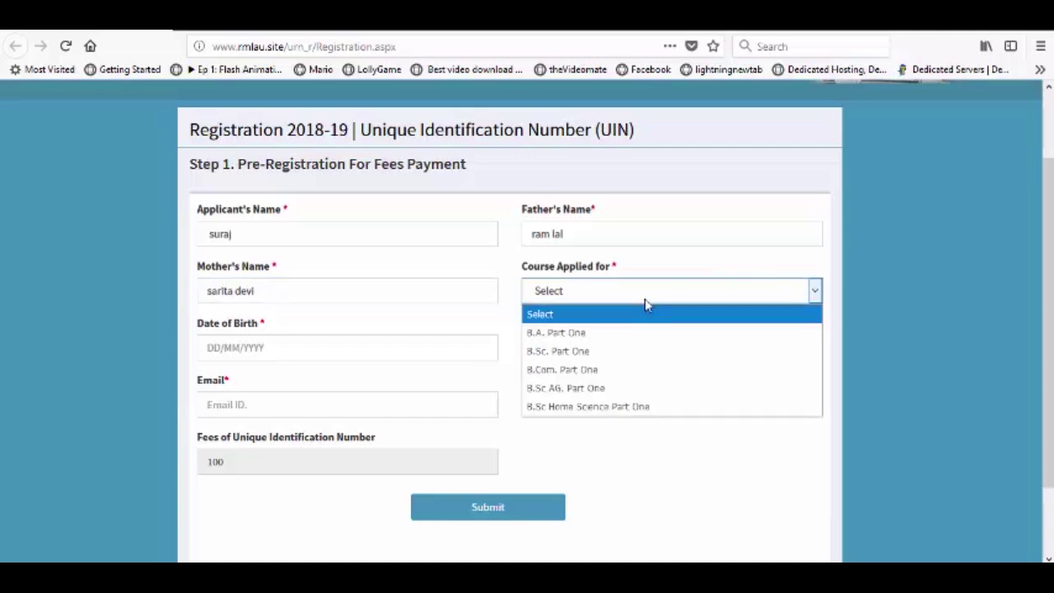
Step: Choose B.A. Part One as the course and begin the date-of-birth calendar
{"action": "left_click", "coordinate": [559, 336]}
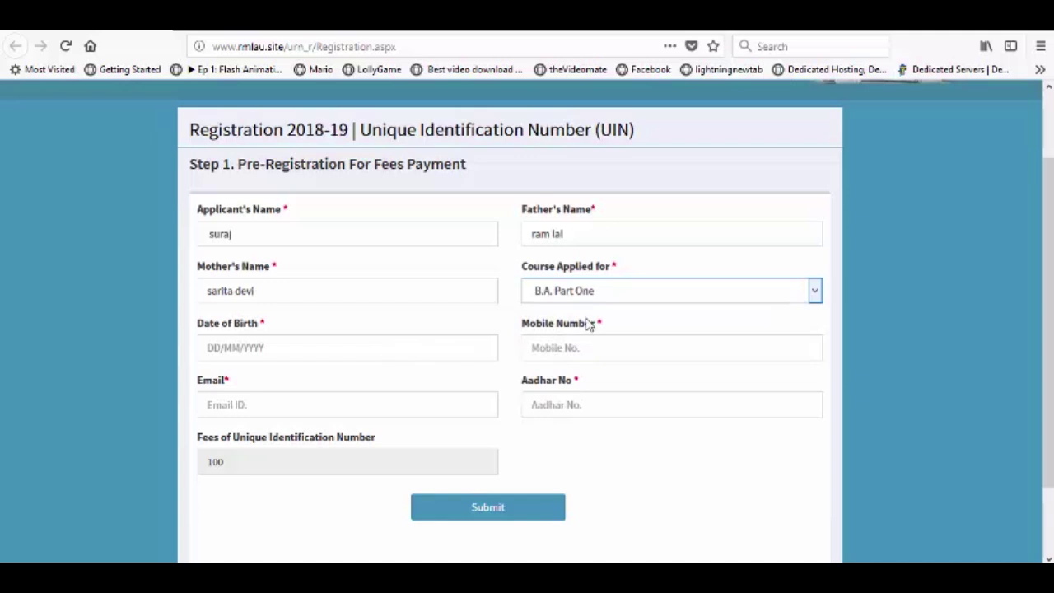
{"action": "left_click", "coordinate": [347, 358]}
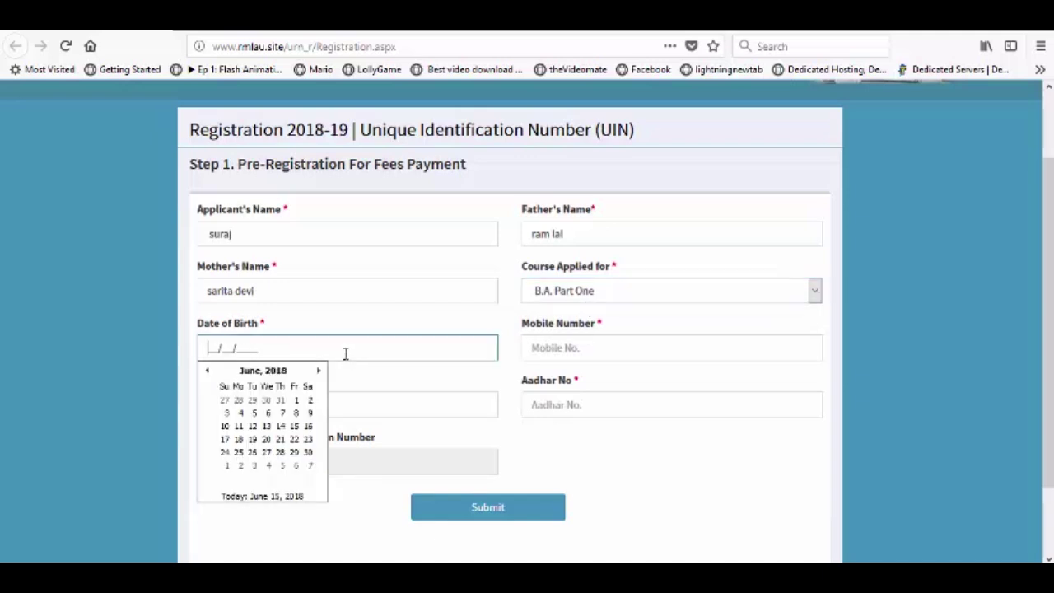
{"action": "left_click", "coordinate": [208, 371]}
{"action": "left_click", "coordinate": [208, 371]}
{"action": "left_click", "coordinate": [207, 372]}
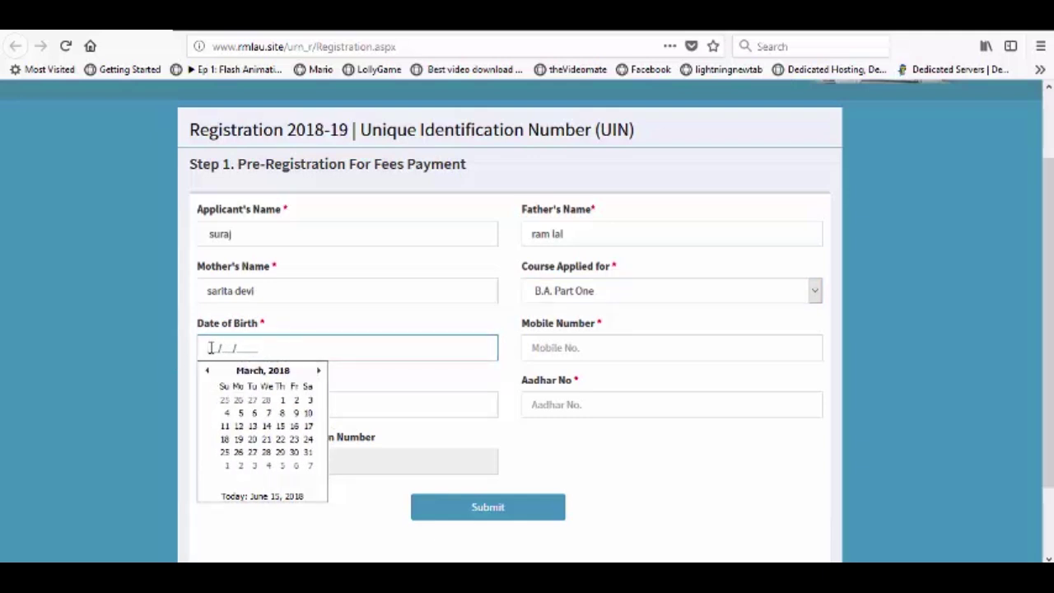
{"action": "left_click", "coordinate": [206, 372]}
{"action": "left_click", "coordinate": [207, 371]}
Step: Navigate the calendar to February 1990 and pick day 1 as date of birth
{"action": "left_click", "coordinate": [251, 372]}
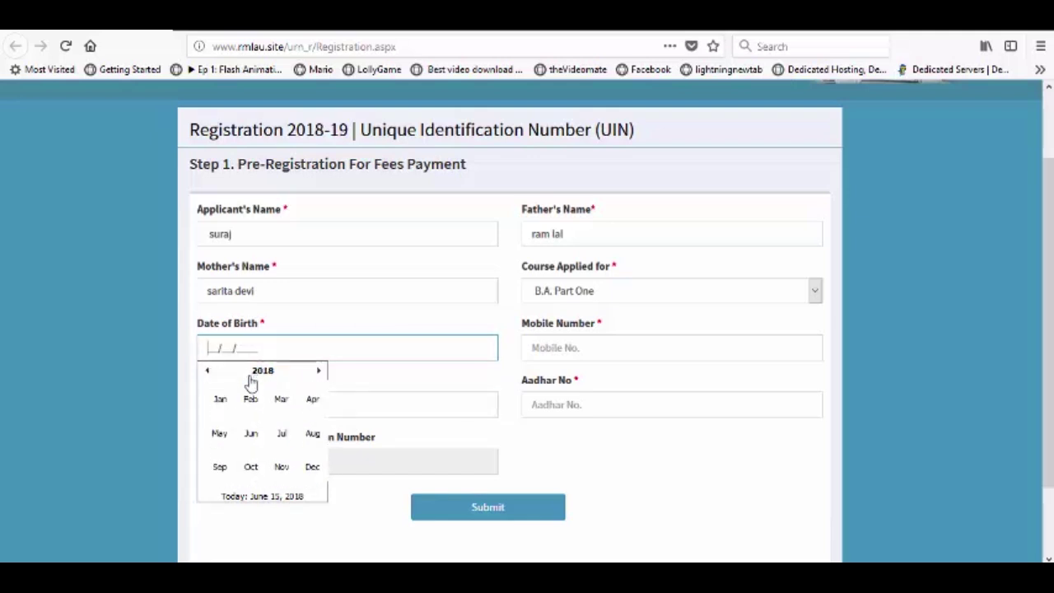
{"action": "left_click", "coordinate": [262, 372]}
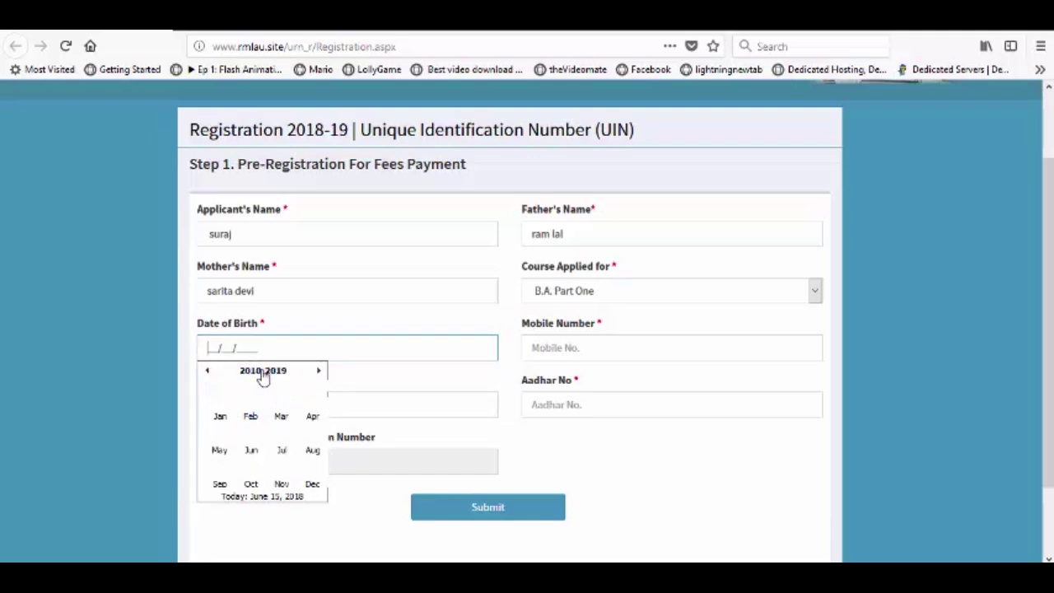
{"action": "left_click", "coordinate": [207, 371]}
{"action": "left_click", "coordinate": [206, 371]}
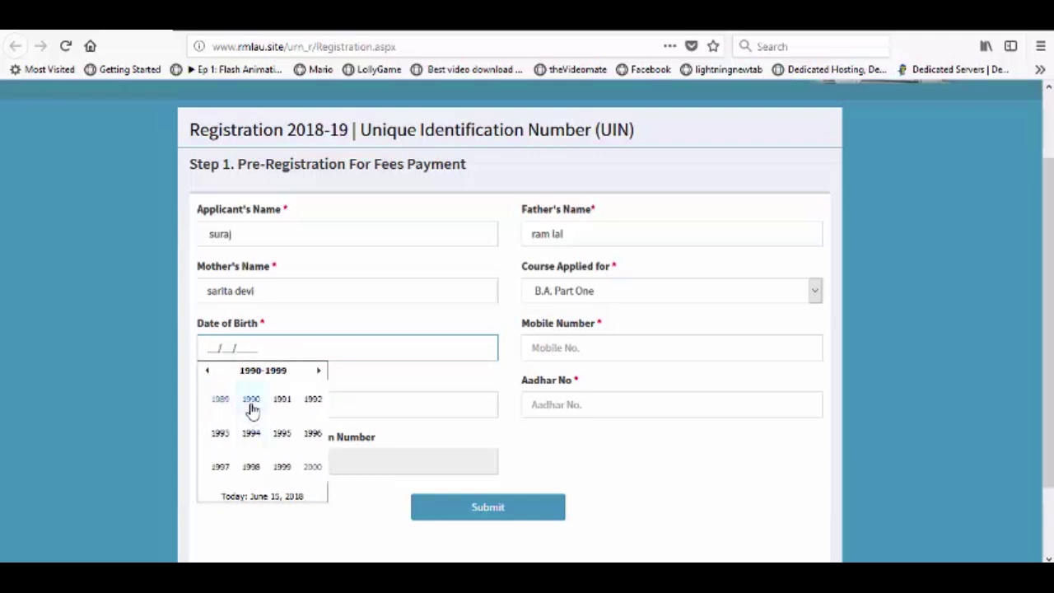
{"action": "left_click", "coordinate": [251, 401]}
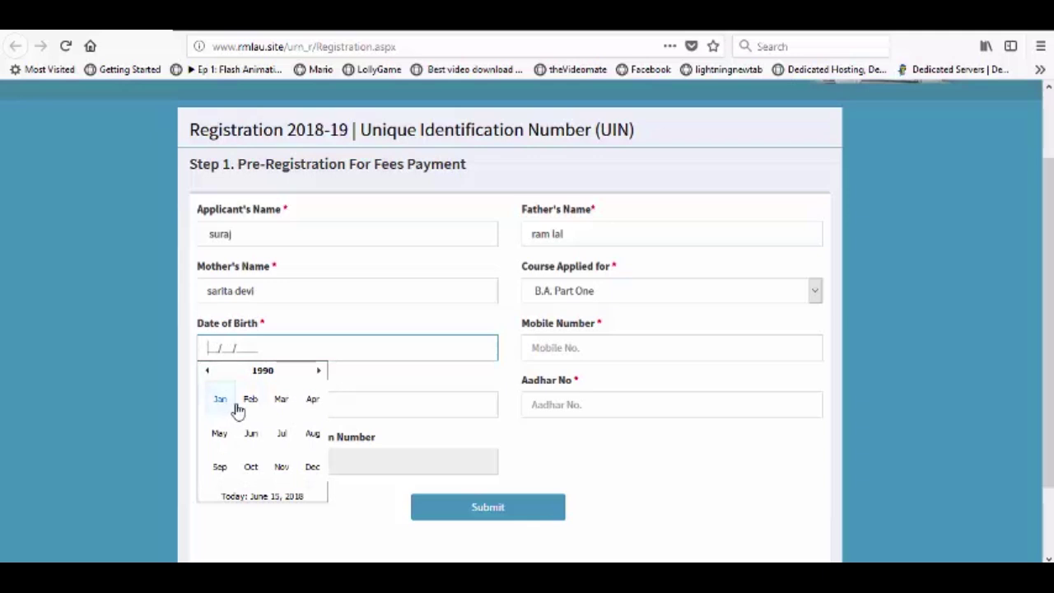
{"action": "left_click", "coordinate": [250, 401]}
{"action": "left_click", "coordinate": [283, 401]}
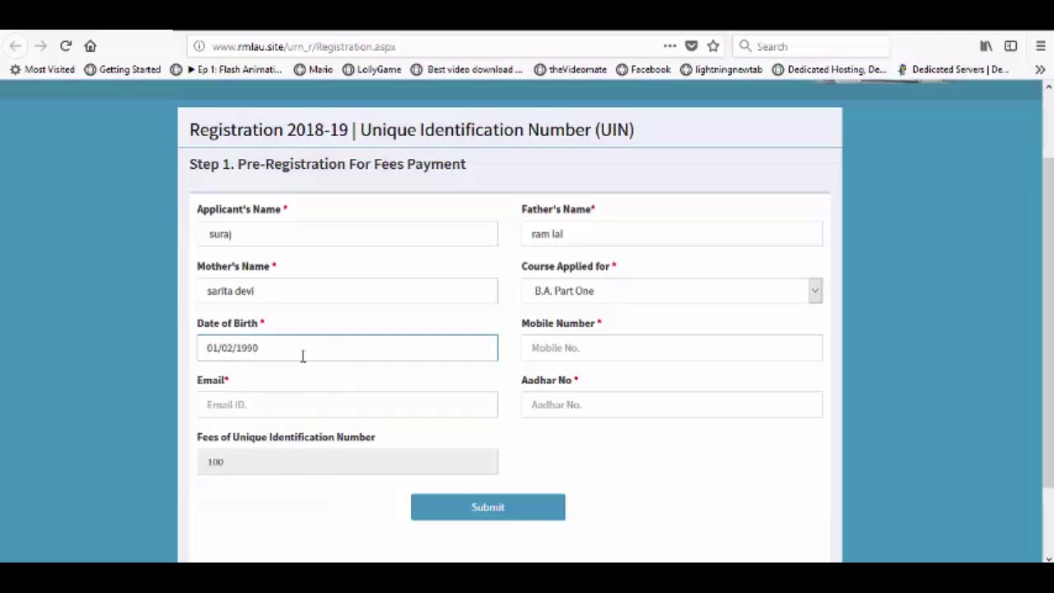
Step: Enter the applicant's mobile number, e-mail address and 12-digit Aadhaar number
{"action": "left_click", "coordinate": [587, 350]}
{"action": "type", "text": "9999999999"}
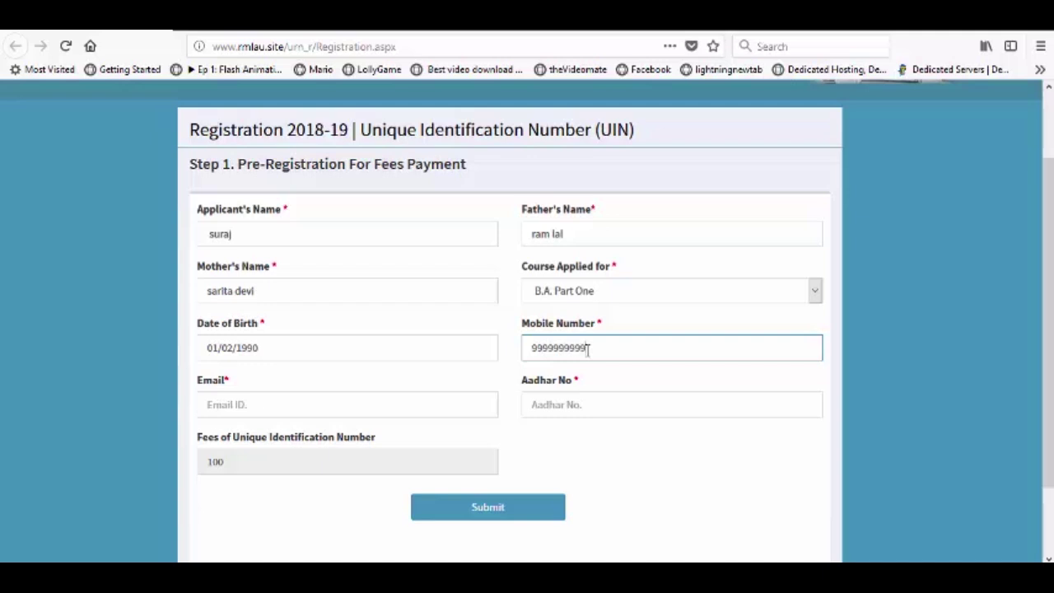
{"action": "left_click", "coordinate": [327, 410]}
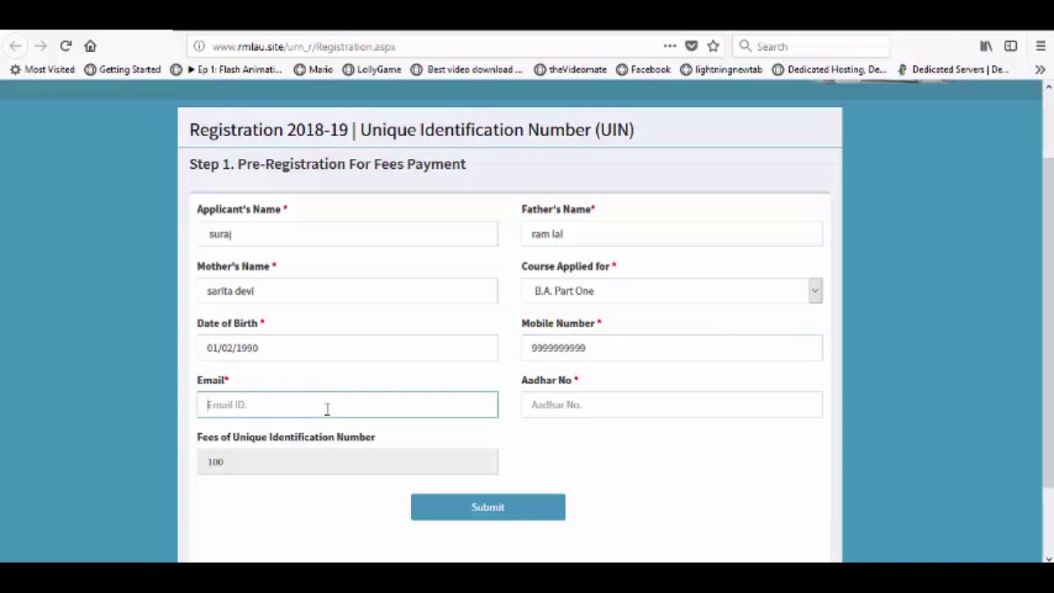
{"action": "type", "text": "xyz@xyz.com"}
{"action": "left_click", "coordinate": [575, 409]}
{"action": "type", "text": "111111111111"}
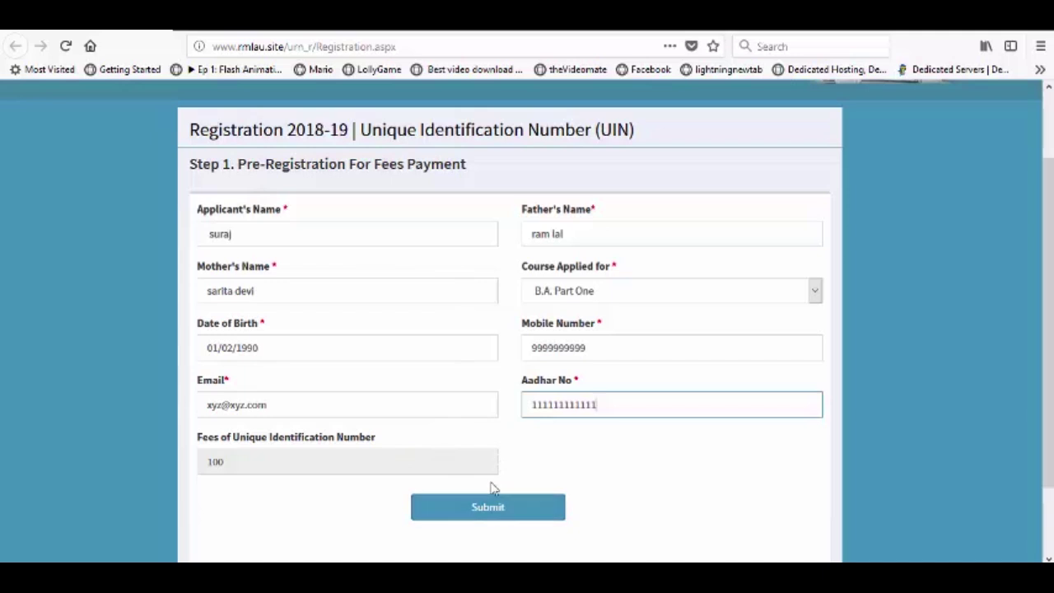
{"action": "scroll", "coordinate": [492, 488], "scroll_direction": "down", "scroll_amount": 2}
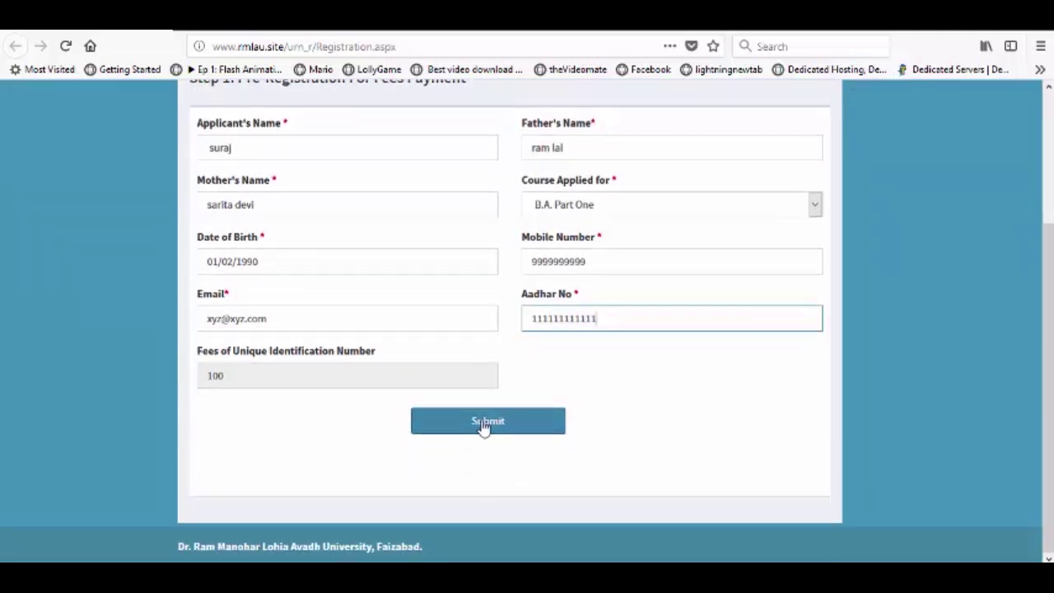
{"action": "scroll", "coordinate": [484, 428], "scroll_direction": "up", "scroll_amount": 2}
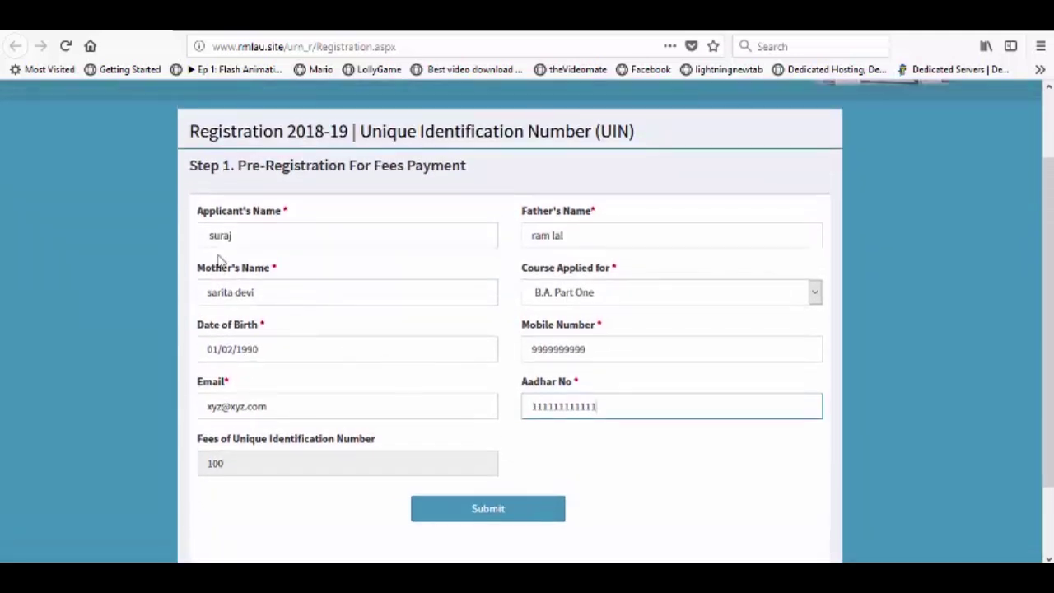
Step: Submit the form, accept the details warning, and dismiss the already-completed application-number notice
{"action": "left_click", "coordinate": [492, 512]}
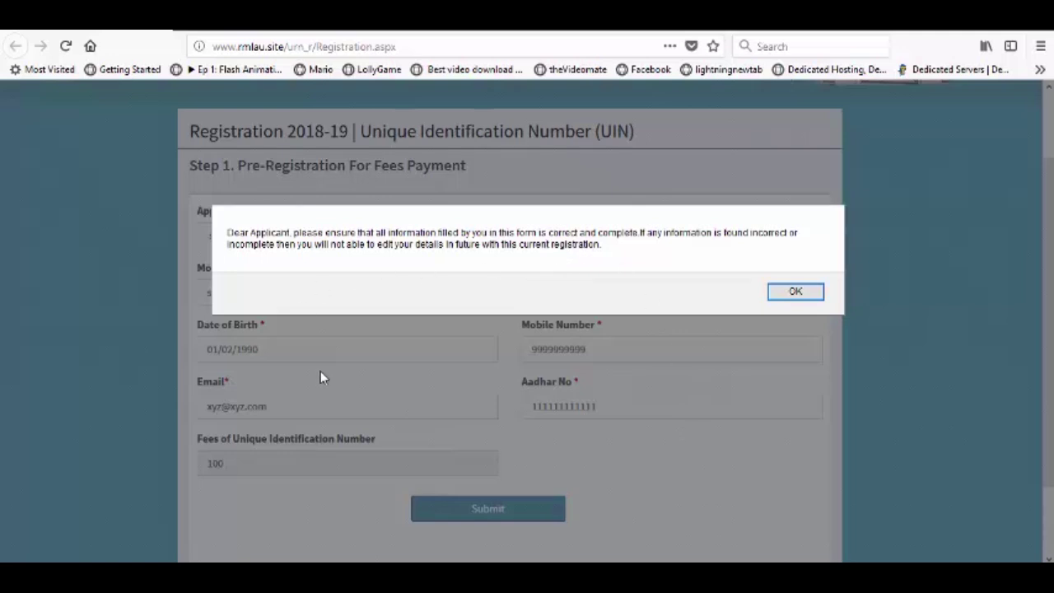
{"action": "left_click", "coordinate": [796, 293]}
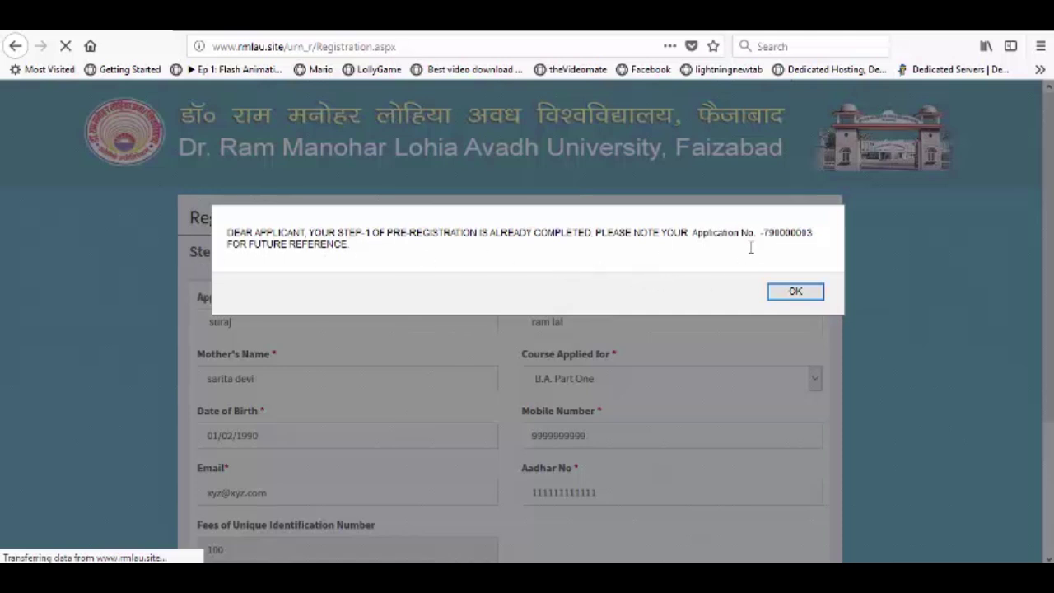
{"action": "left_click_drag", "start_coordinate": [765, 231], "coordinate": [820, 234]}
{"action": "left_click", "coordinate": [795, 292]}
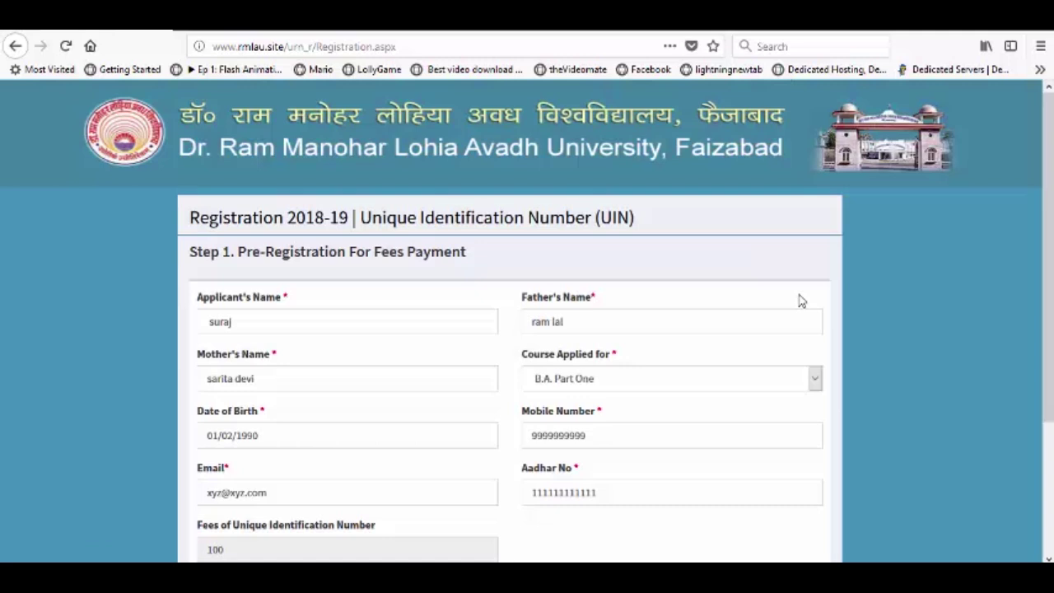
Step: Resubmit the Step 1 form with the changed Aadhaar number to reach the details-correct warning
{"action": "scroll", "coordinate": [457, 222], "scroll_direction": "down", "scroll_amount": 2}
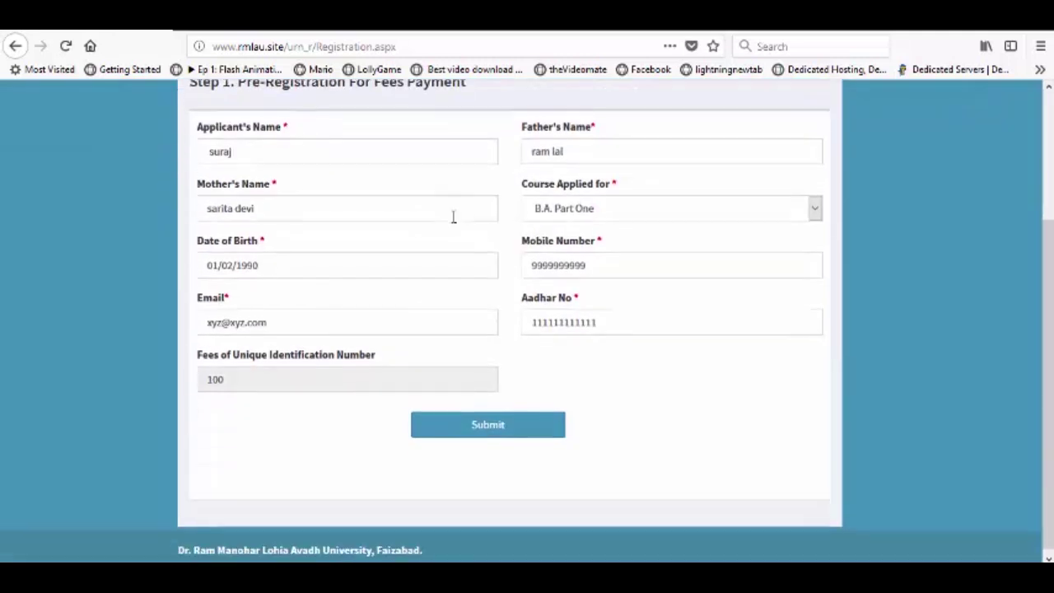
{"action": "left_click", "coordinate": [480, 423]}
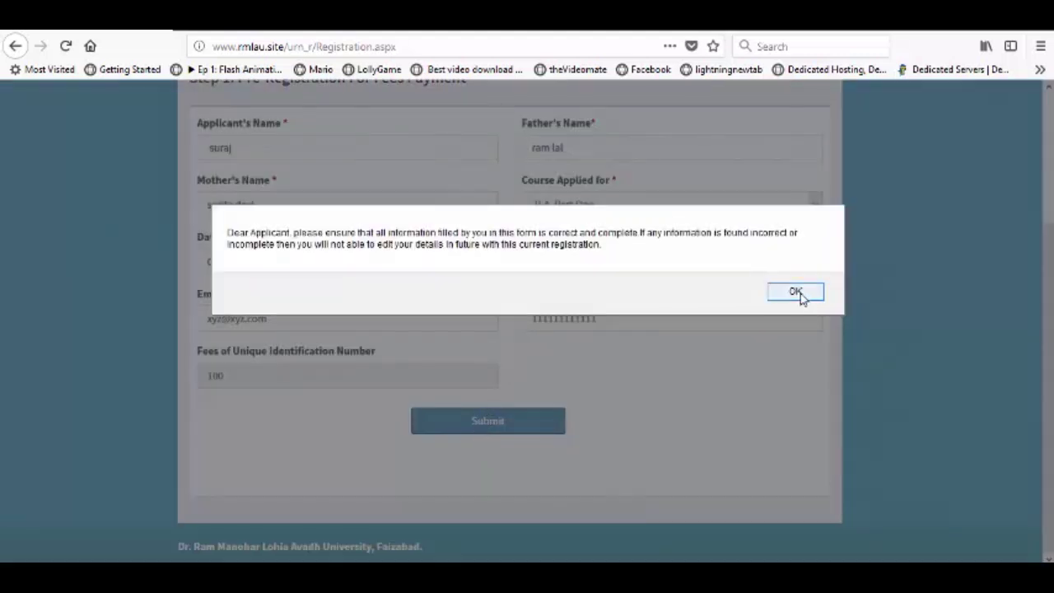
{"action": "key", "text": "F9"}
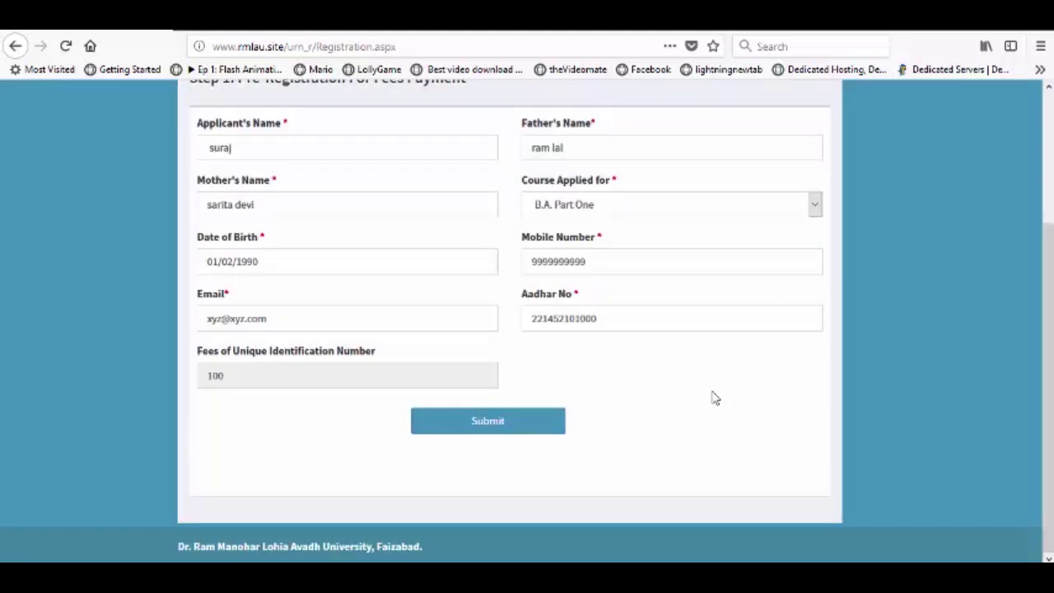
{"action": "scroll", "coordinate": [600, 364], "scroll_direction": "up", "scroll_amount": 3}
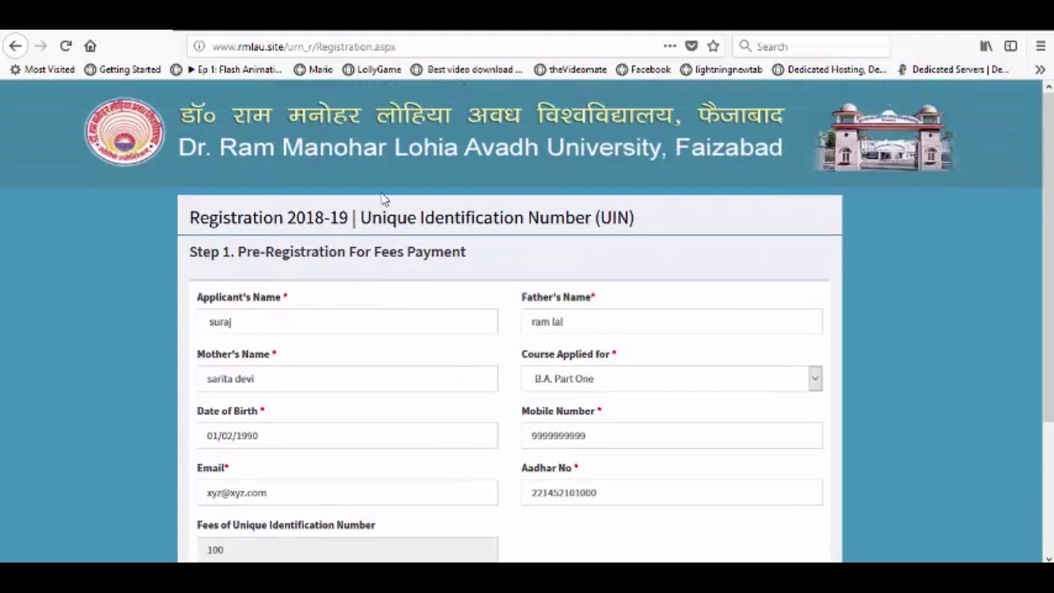
{"action": "scroll", "coordinate": [571, 221], "scroll_direction": "down", "scroll_amount": 2}
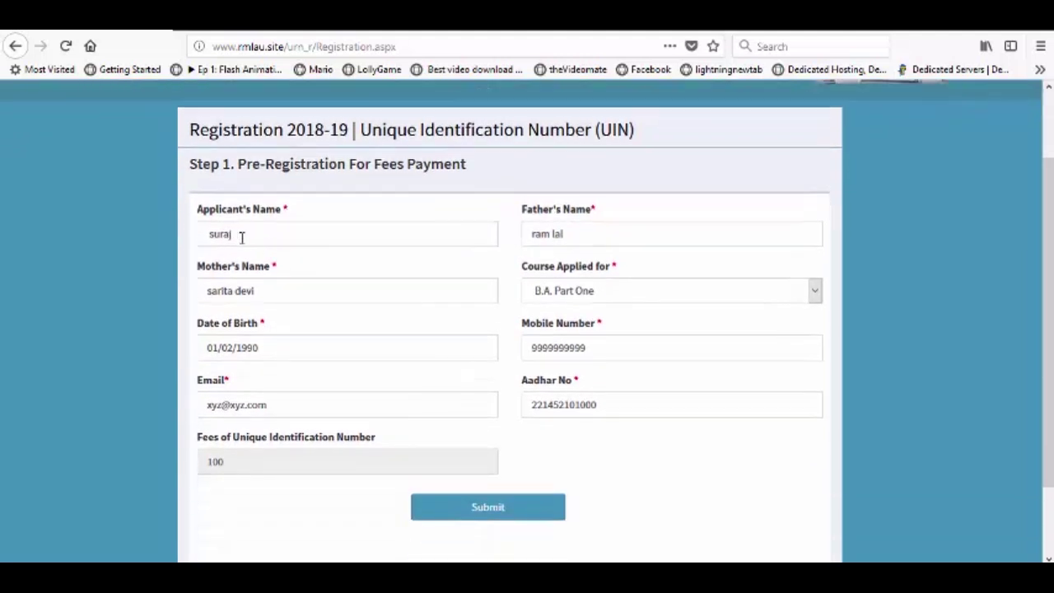
{"action": "left_click", "coordinate": [500, 510]}
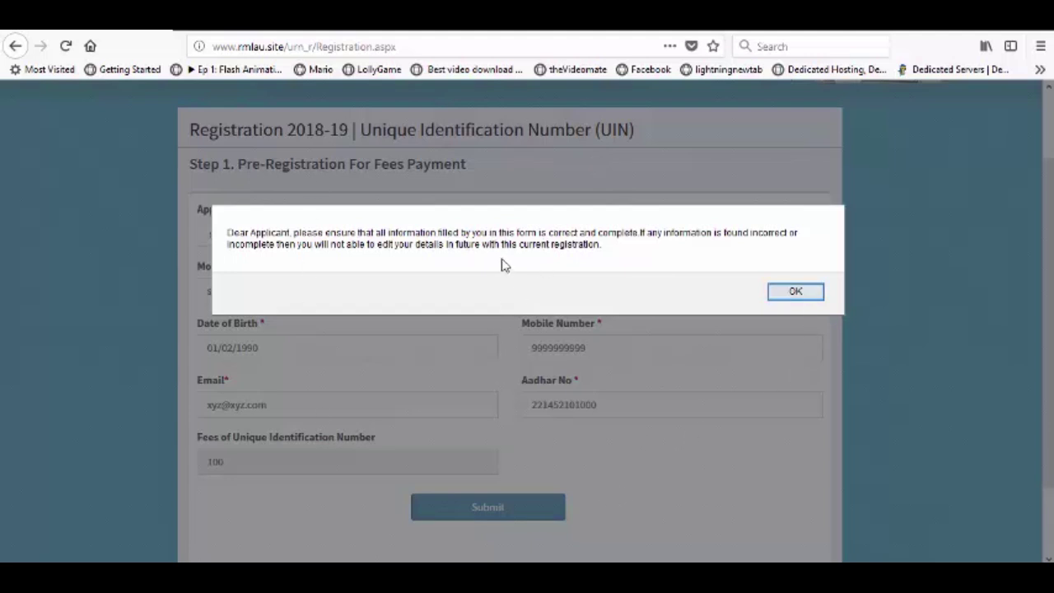
Step: Confirm the alert and select the new application number in the success notice
{"action": "left_click", "coordinate": [795, 292]}
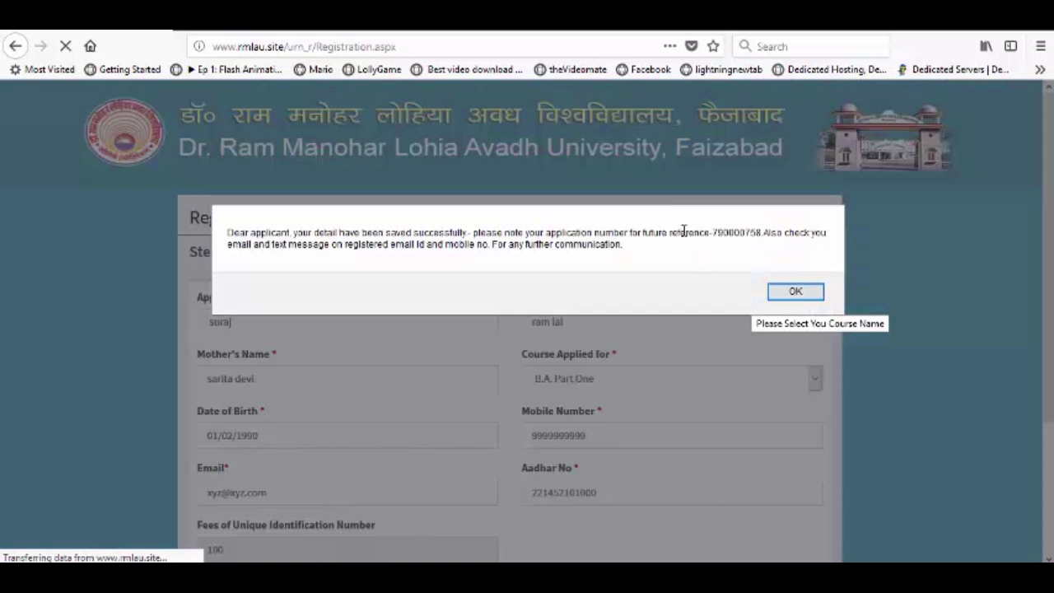
{"action": "left_click_drag", "start_coordinate": [713, 231], "coordinate": [759, 232]}
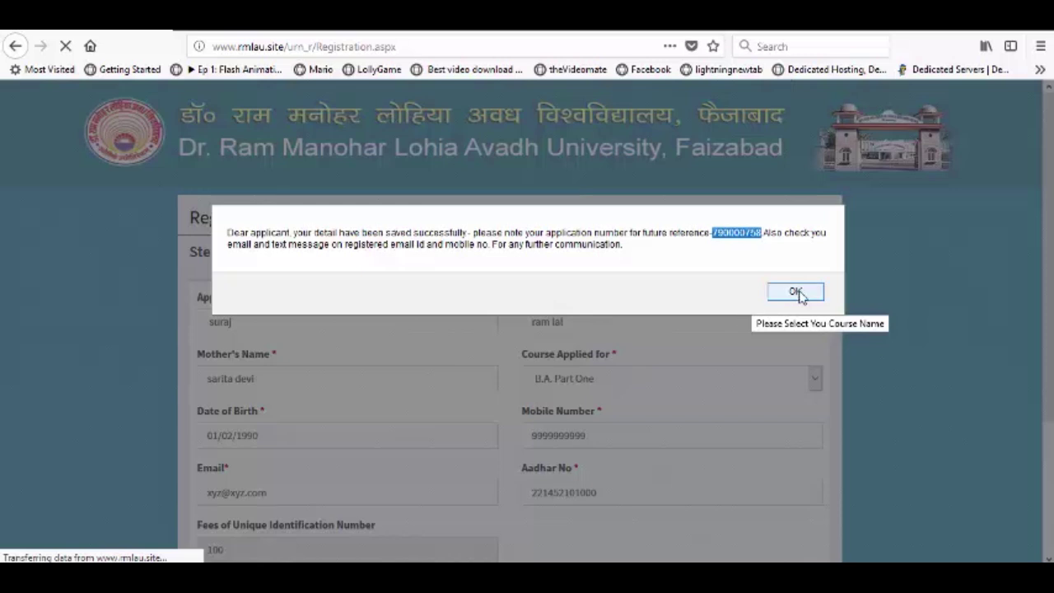
Step: Dismiss the saved notice, review the Make Payment summary, and proceed to the bank payment
{"action": "left_click", "coordinate": [795, 293]}
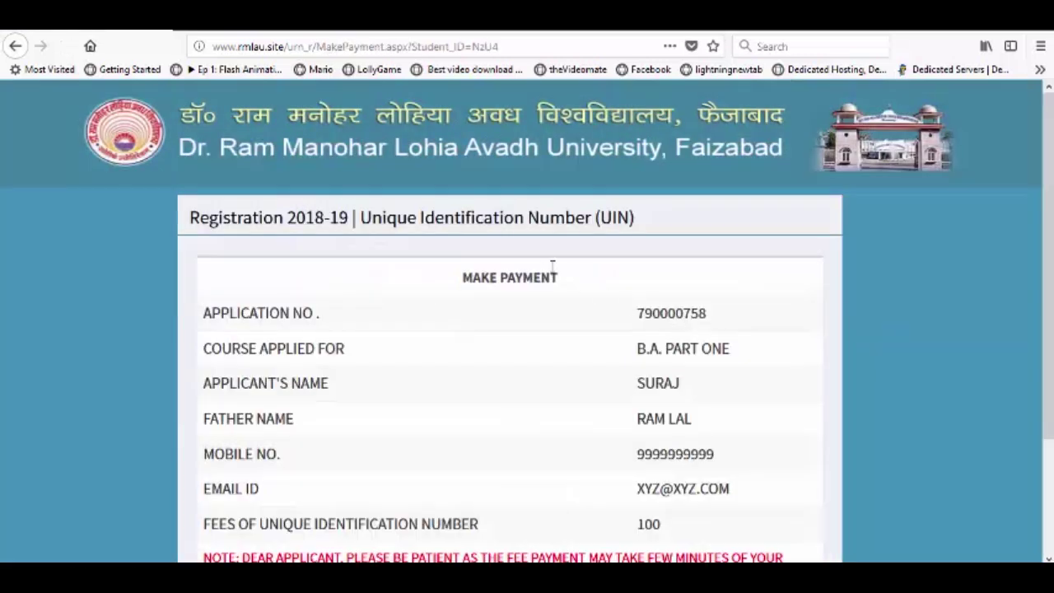
{"action": "scroll", "coordinate": [536, 266], "scroll_direction": "down", "scroll_amount": 3}
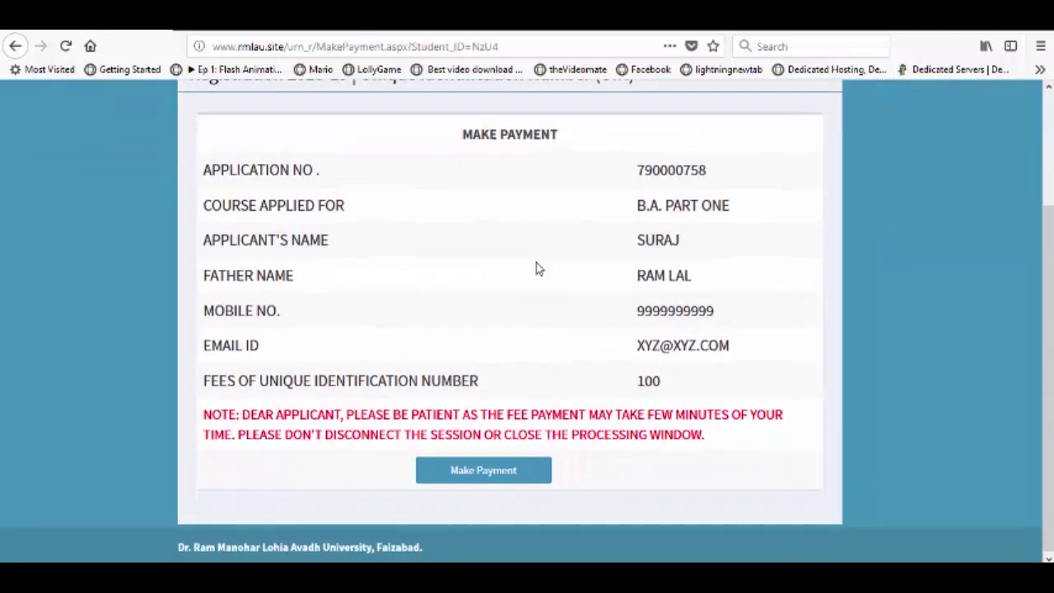
{"action": "scroll", "coordinate": [370, 217], "scroll_direction": "up", "scroll_amount": 2}
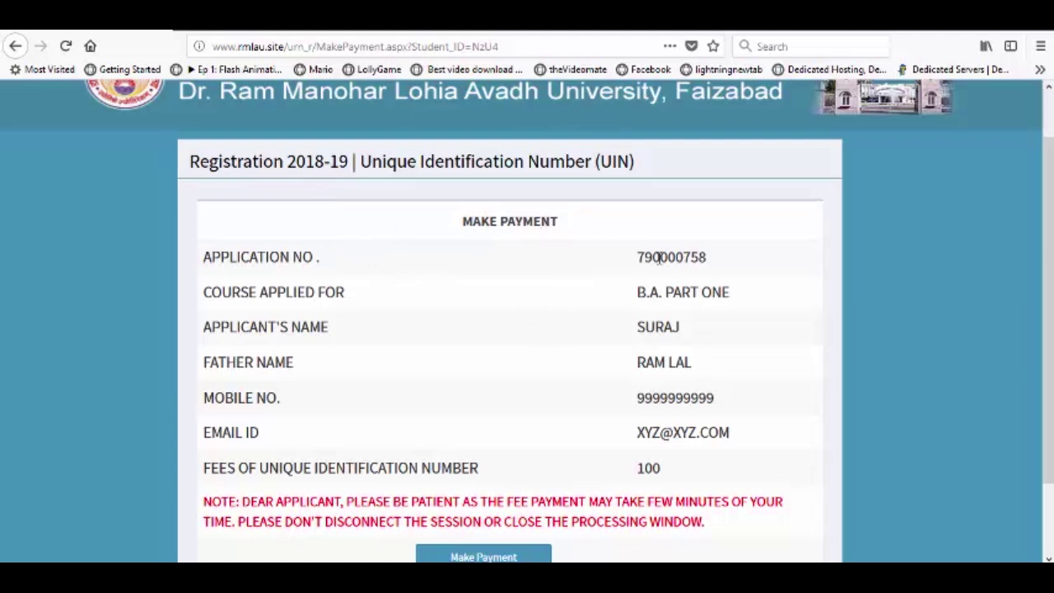
{"action": "left_click_drag", "start_coordinate": [644, 257], "coordinate": [694, 257]}
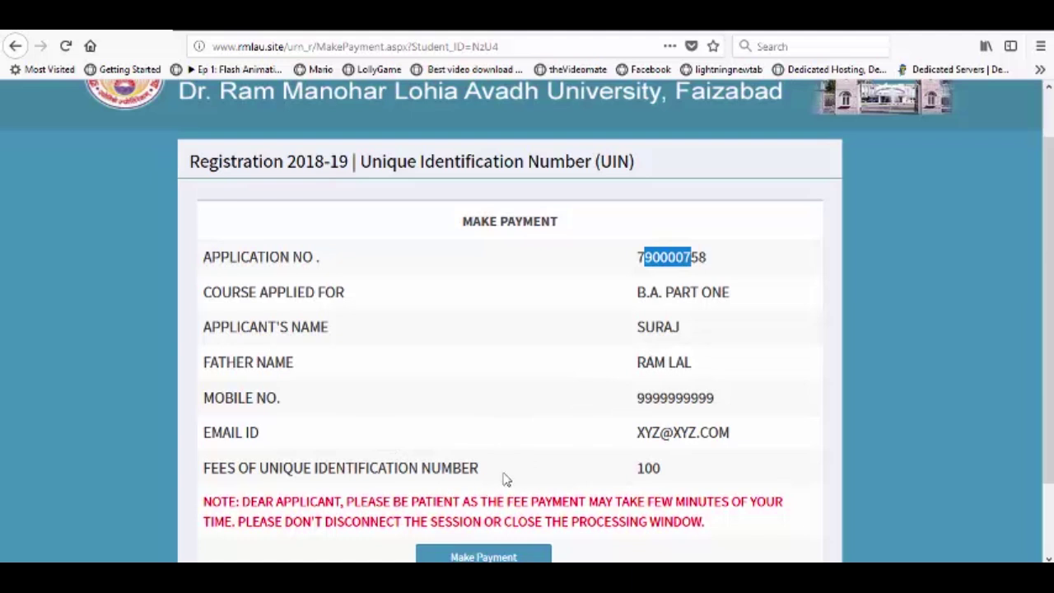
{"action": "scroll", "coordinate": [501, 477], "scroll_direction": "down", "scroll_amount": 2}
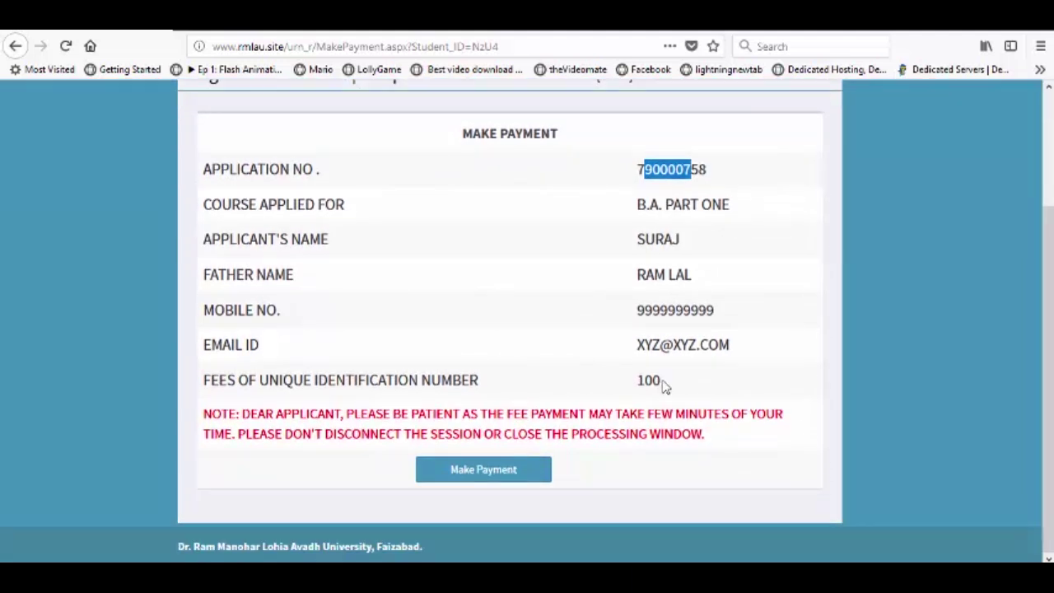
{"action": "left_click", "coordinate": [476, 477]}
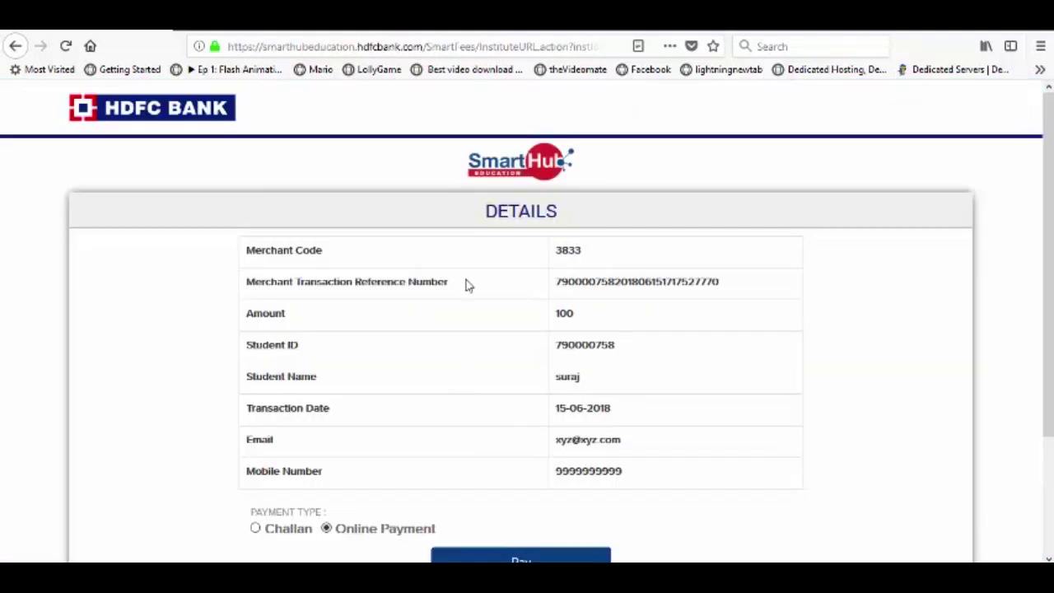
Step: Pay the 100 fee via Online Payment on HDFC SmartHub Education
{"action": "scroll", "coordinate": [481, 258], "scroll_direction": "down", "scroll_amount": 2}
{"action": "scroll", "coordinate": [481, 258], "scroll_direction": "up", "scroll_amount": 2}
{"action": "scroll", "coordinate": [760, 206], "scroll_direction": "down", "scroll_amount": 2}
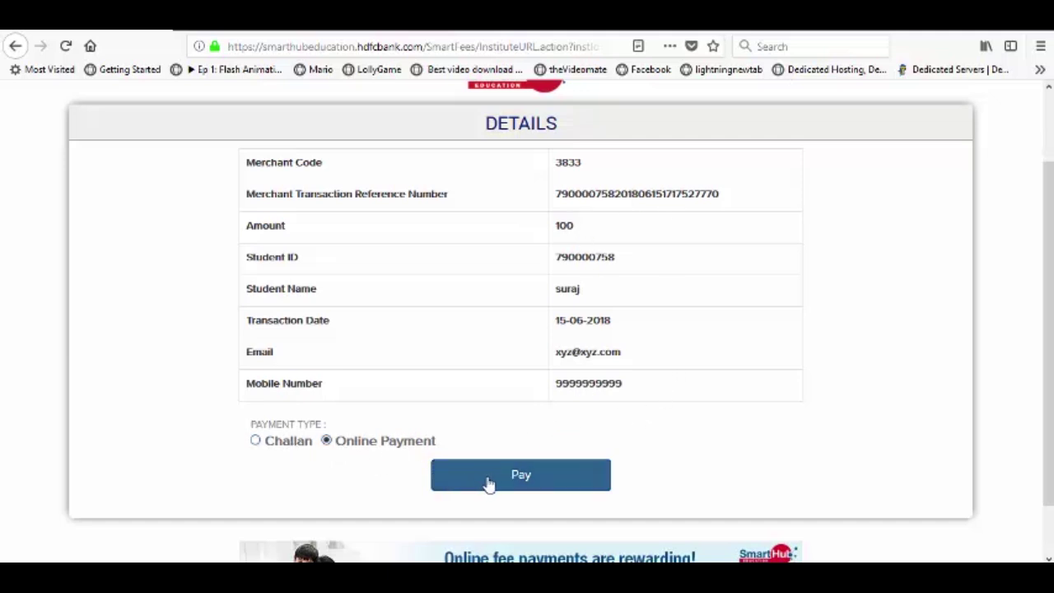
{"action": "left_click", "coordinate": [515, 476]}
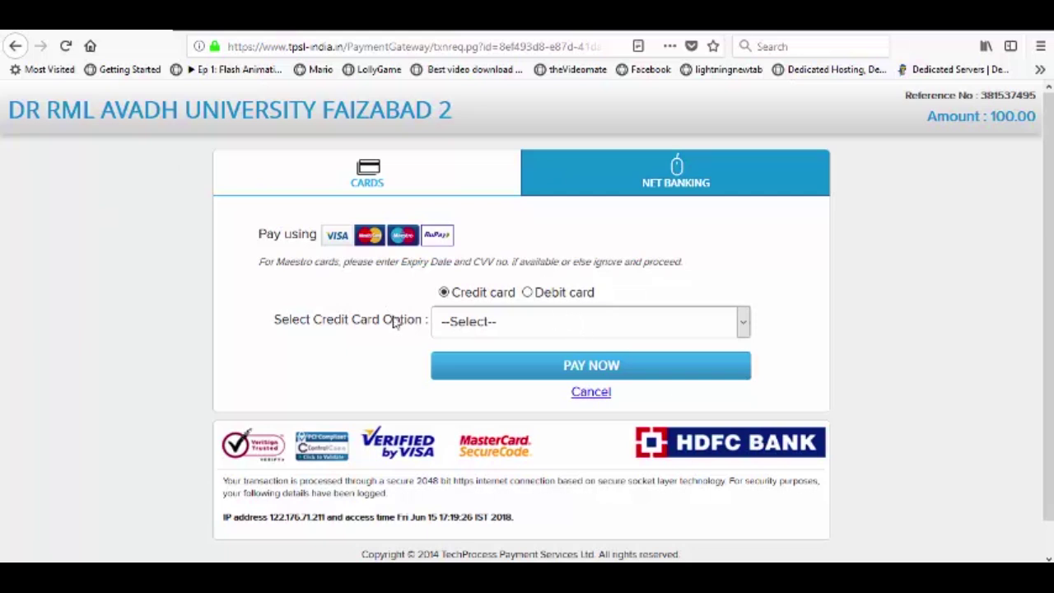
Step: Compare the credit and debit card options, browsing the card type lists without choosing
{"action": "left_click", "coordinate": [526, 292]}
{"action": "left_click", "coordinate": [445, 293]}
{"action": "left_click", "coordinate": [536, 324]}
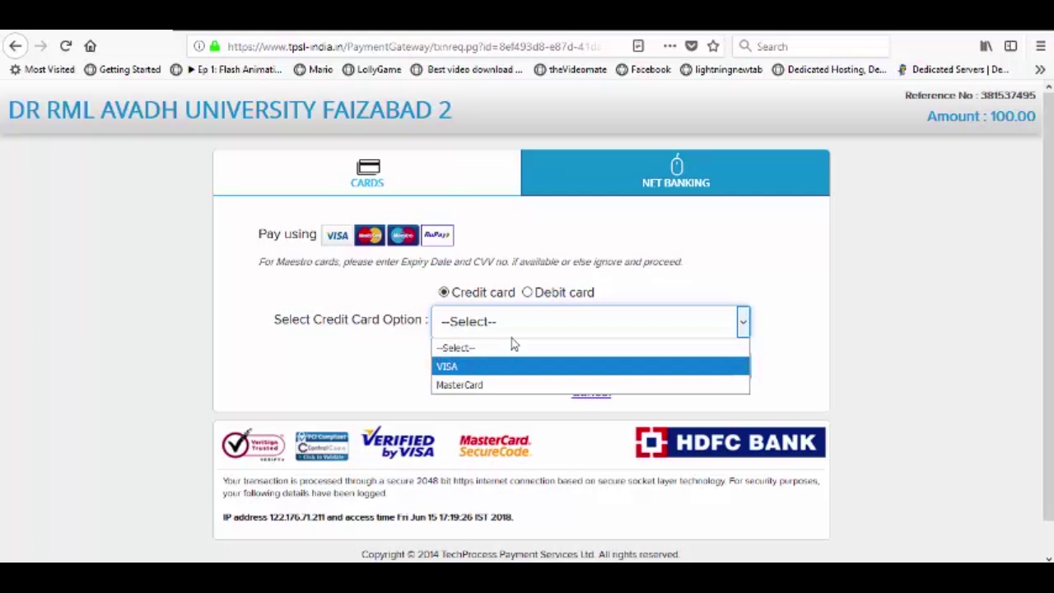
{"action": "left_click", "coordinate": [526, 293]}
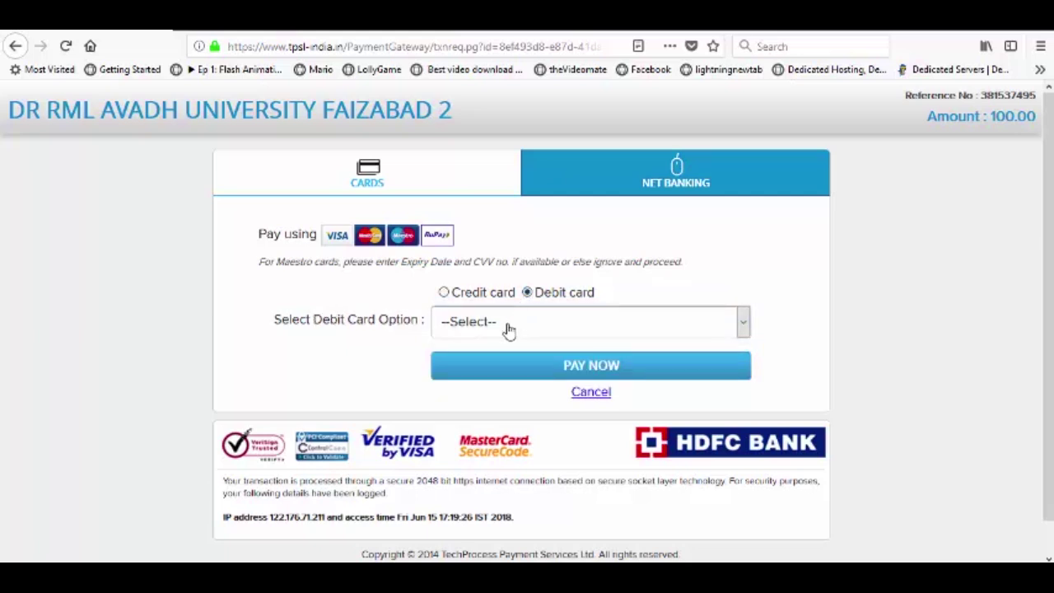
{"action": "left_click", "coordinate": [508, 328]}
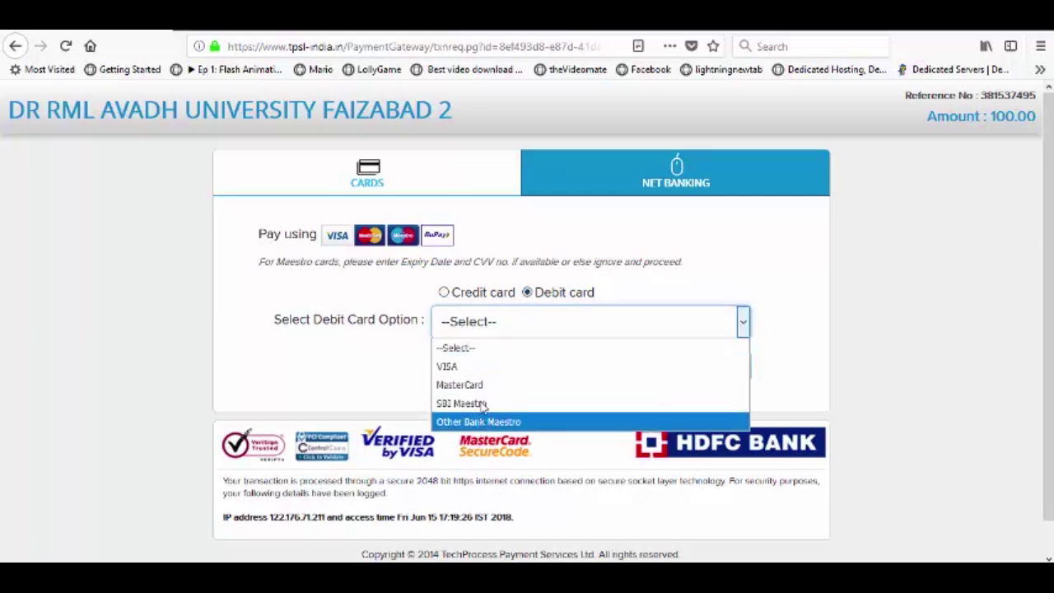
{"action": "left_click", "coordinate": [444, 298]}
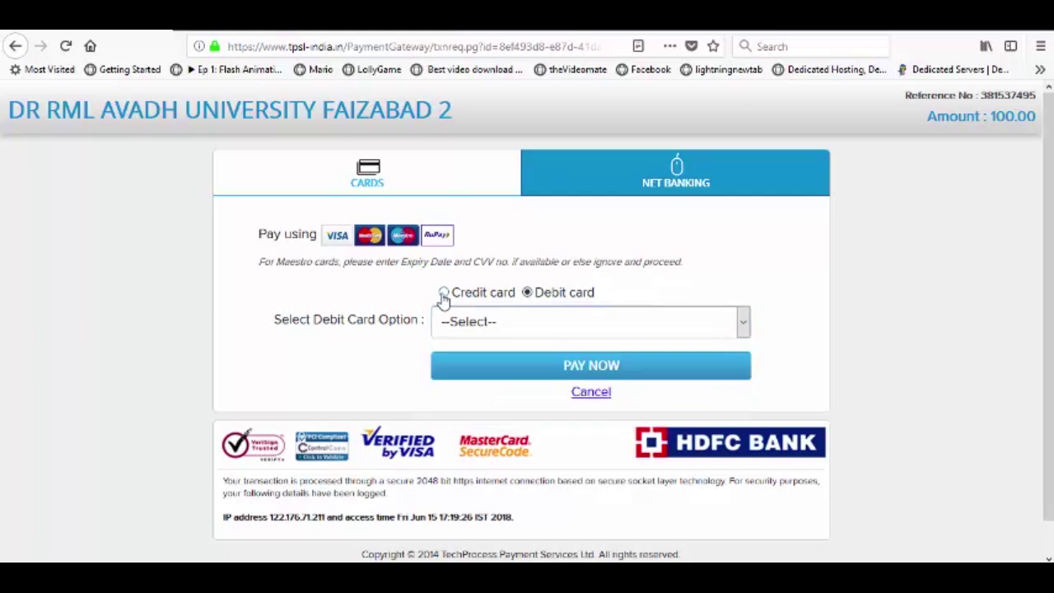
Step: Browse the net banking bank list without selecting a bank
{"action": "left_click", "coordinate": [648, 181]}
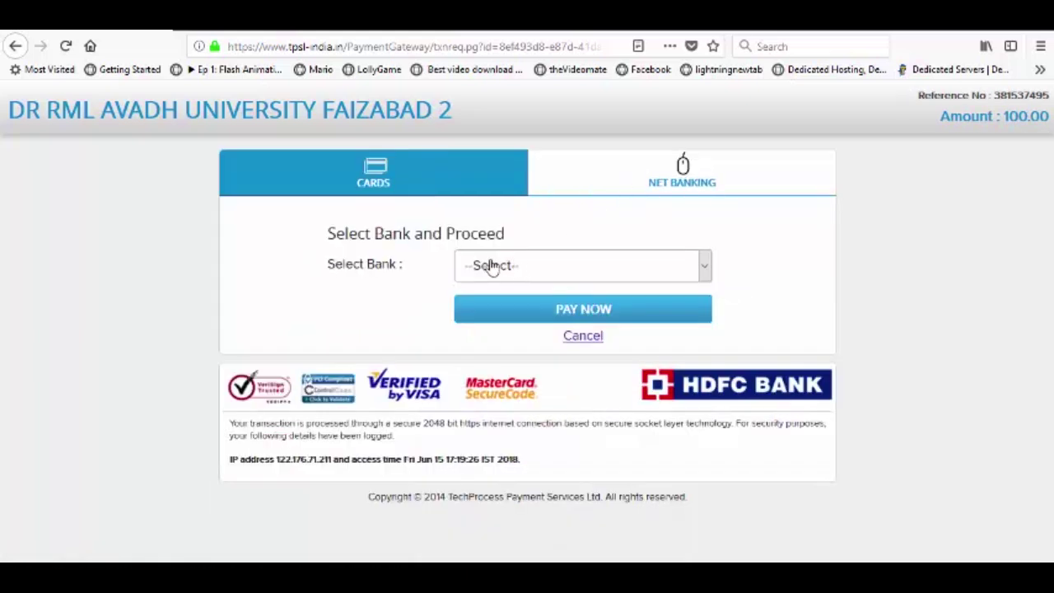
{"action": "left_click", "coordinate": [536, 273]}
{"action": "scroll", "coordinate": [530, 346], "scroll_direction": "down", "scroll_amount": 5}
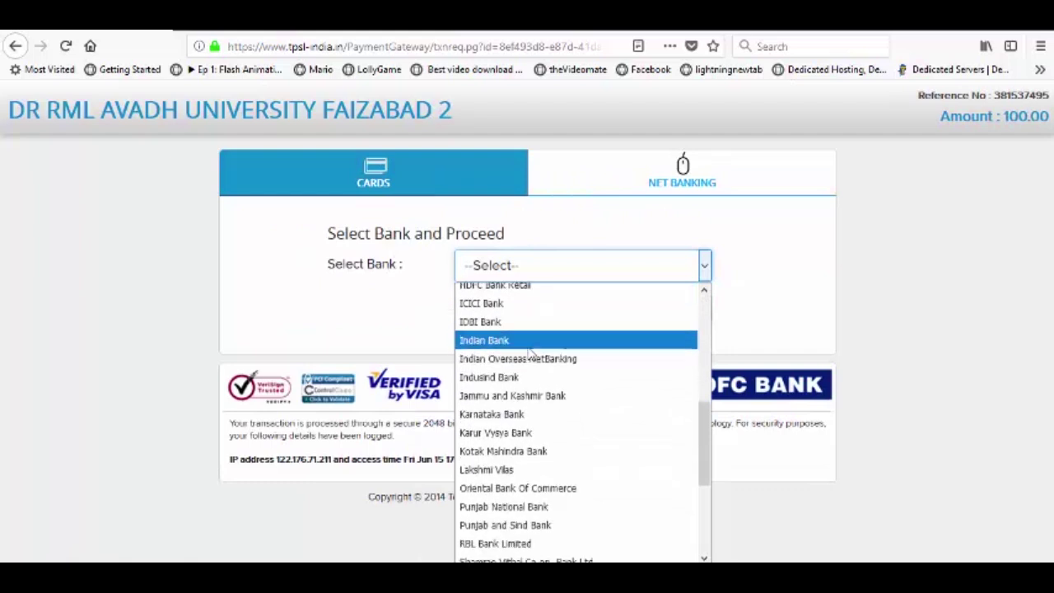
{"action": "scroll", "coordinate": [529, 350], "scroll_direction": "down", "scroll_amount": 4}
{"action": "scroll", "coordinate": [518, 346], "scroll_direction": "up", "scroll_amount": 10}
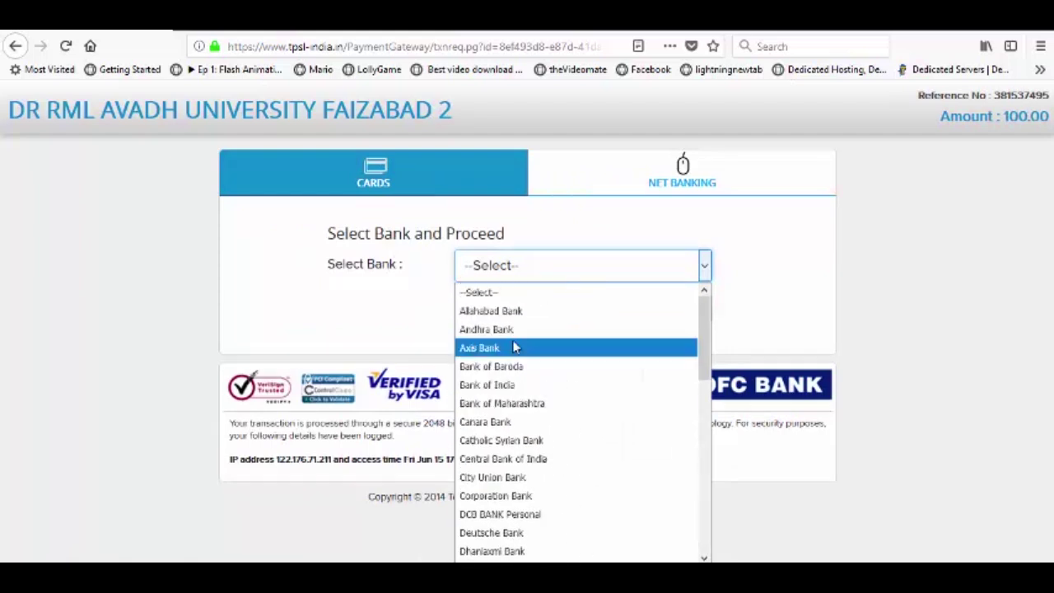
{"action": "left_click", "coordinate": [409, 294]}
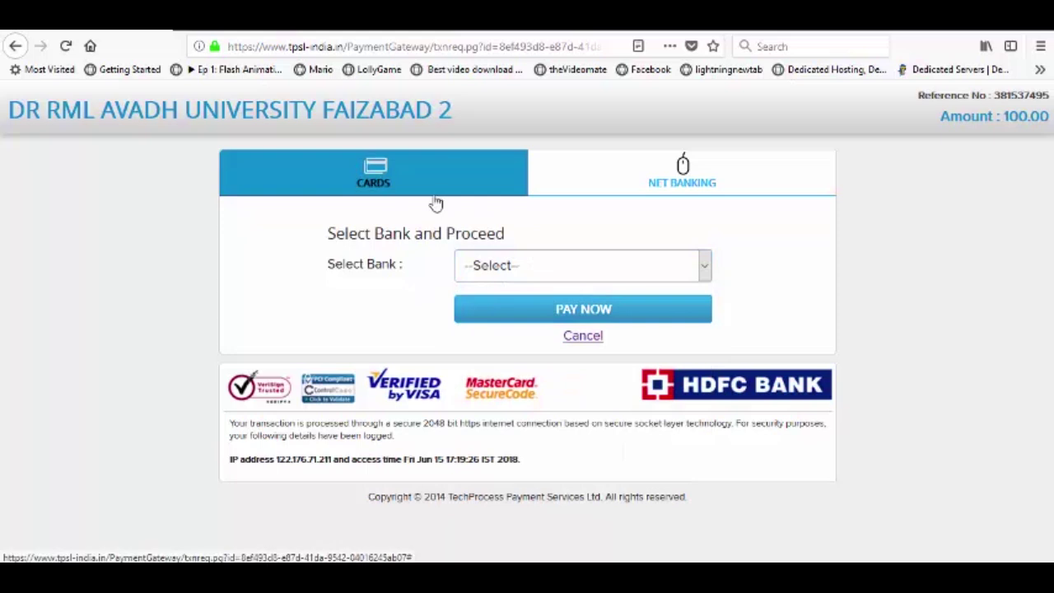
Step: Choose card payment with VISA as the card type
{"action": "left_click", "coordinate": [376, 176]}
{"action": "left_click", "coordinate": [534, 326]}
{"action": "left_click", "coordinate": [458, 365]}
Step: Focus the card number field and scroll down the card payment form
{"action": "left_click", "coordinate": [490, 371]}
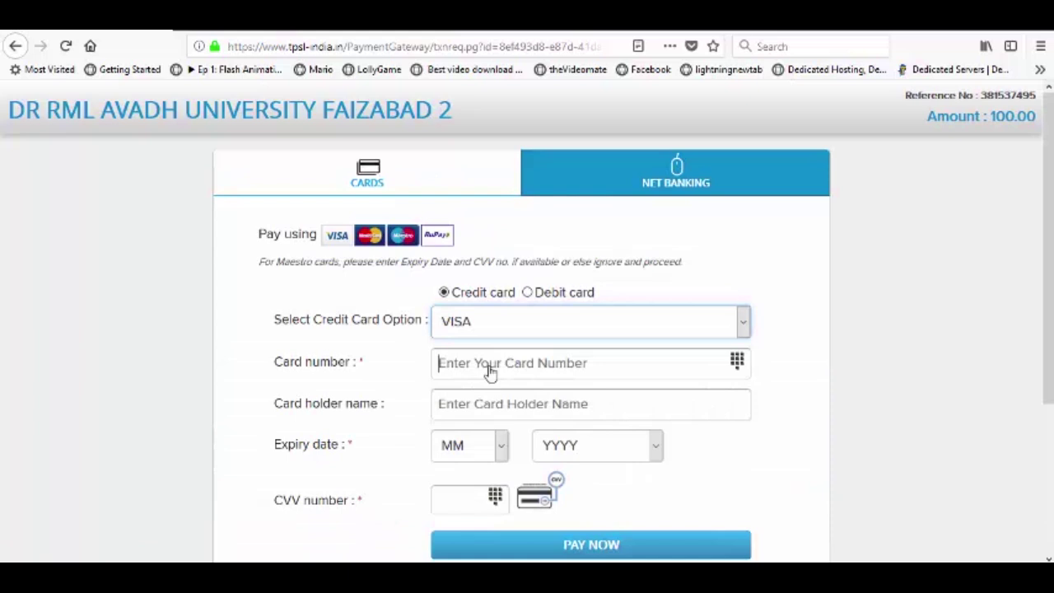
{"action": "scroll", "coordinate": [457, 363], "scroll_direction": "down", "scroll_amount": 2}
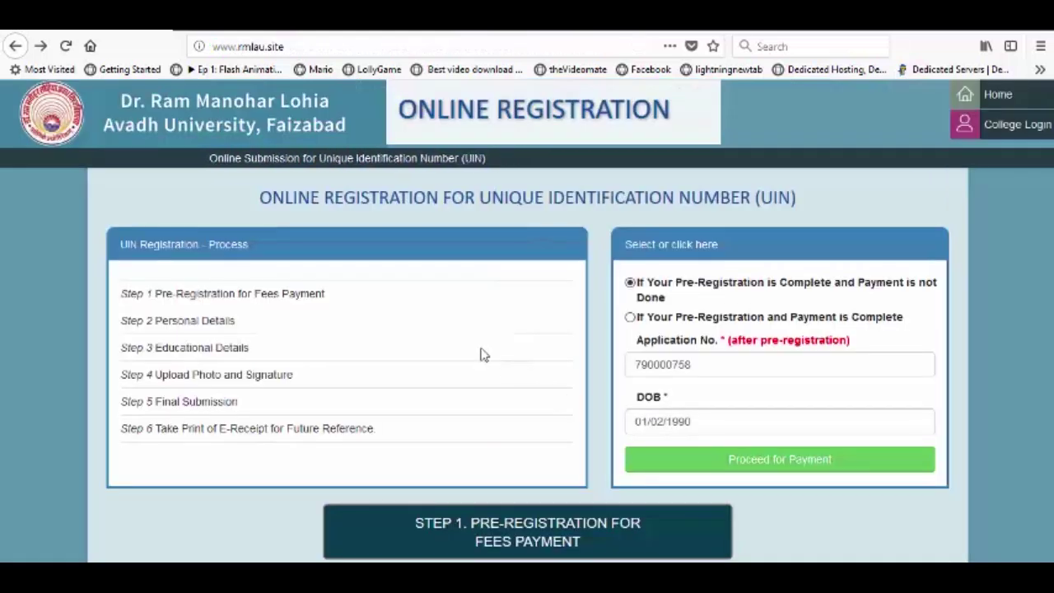
Step: Keep 'Payment is not Done' selected and proceed for payment
{"action": "scroll", "coordinate": [469, 282], "scroll_direction": "down", "scroll_amount": 2}
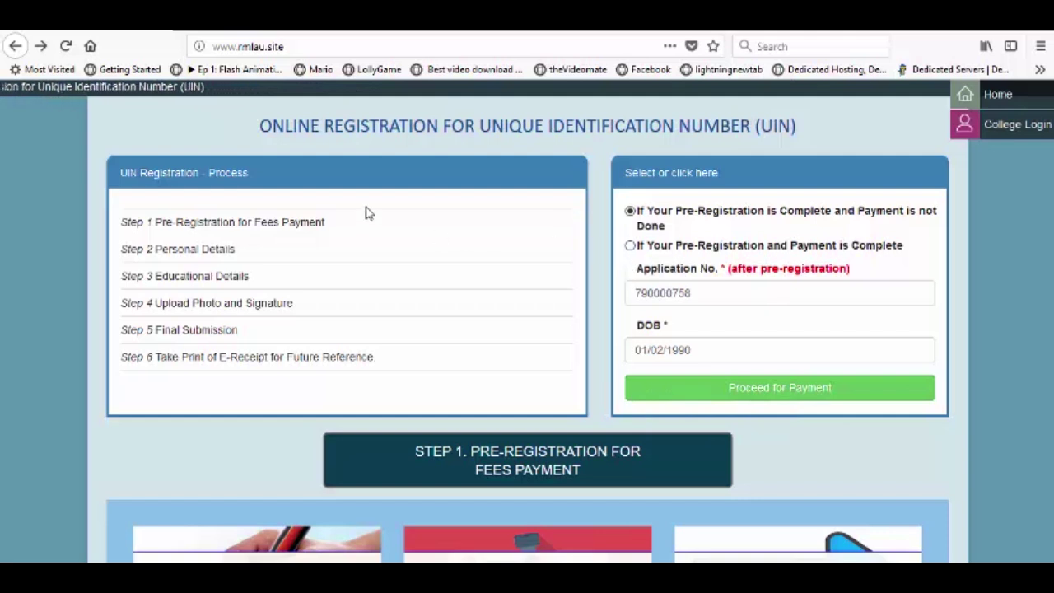
{"action": "scroll", "coordinate": [285, 148], "scroll_direction": "up", "scroll_amount": 2}
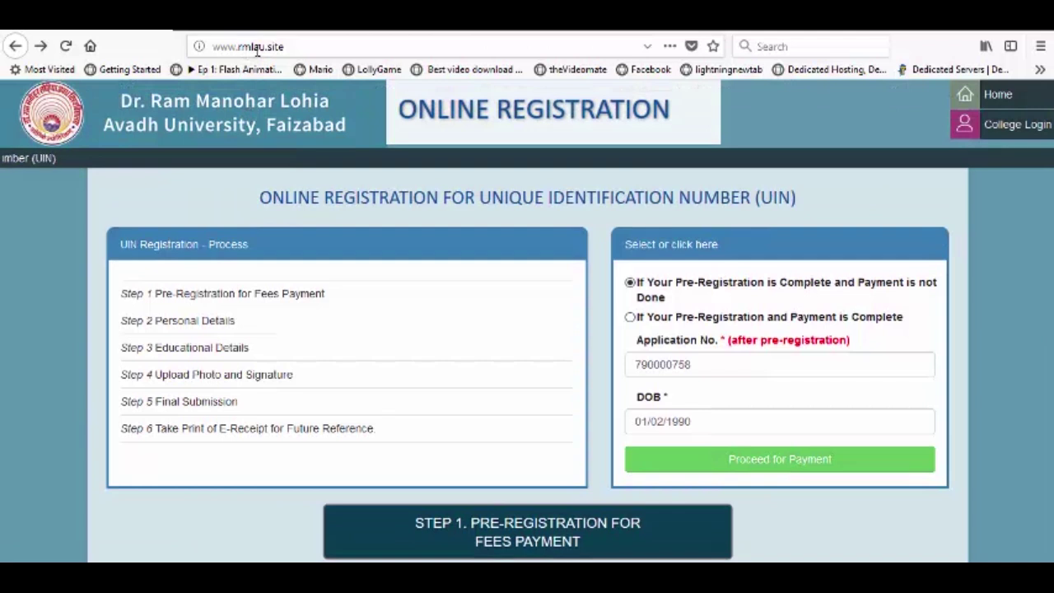
{"action": "left_click", "coordinate": [628, 319]}
{"action": "left_click", "coordinate": [629, 282]}
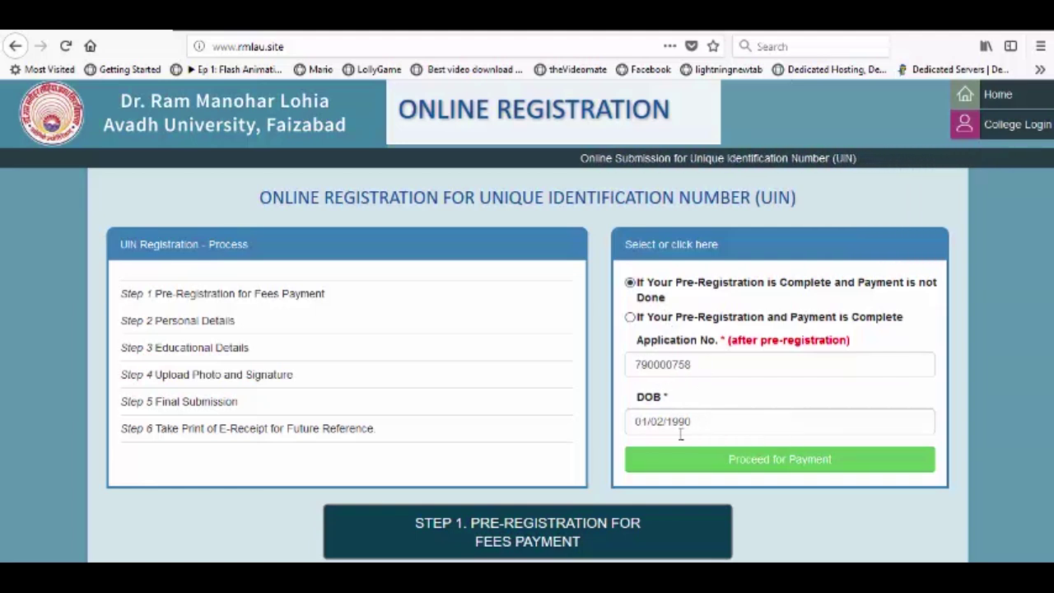
{"action": "left_click", "coordinate": [753, 461]}
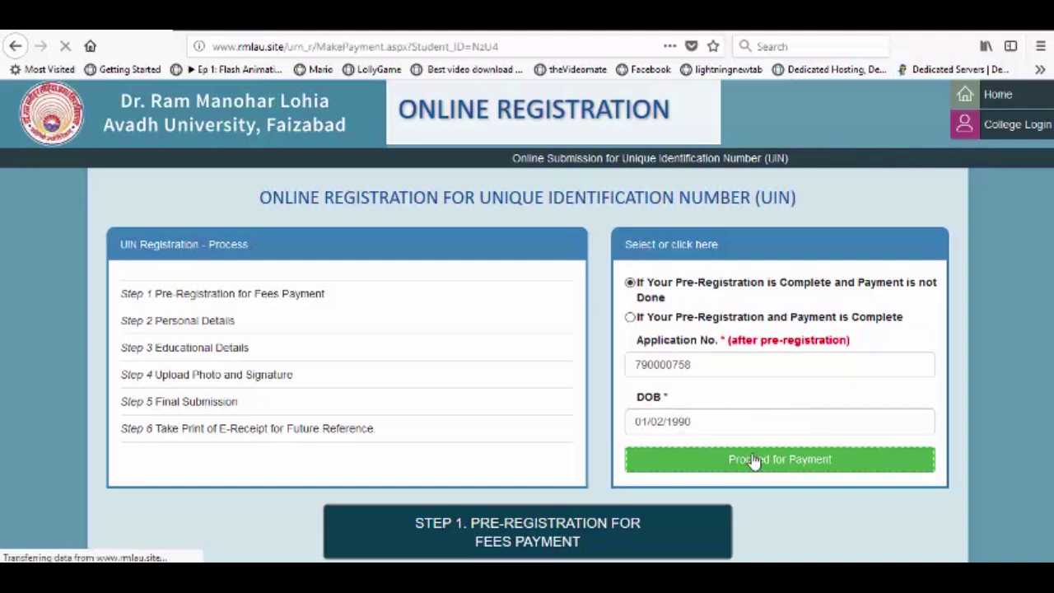
Step: Click Make Payment on the 100 fee summary to start online payment
{"action": "scroll", "coordinate": [403, 317], "scroll_direction": "down", "scroll_amount": 2}
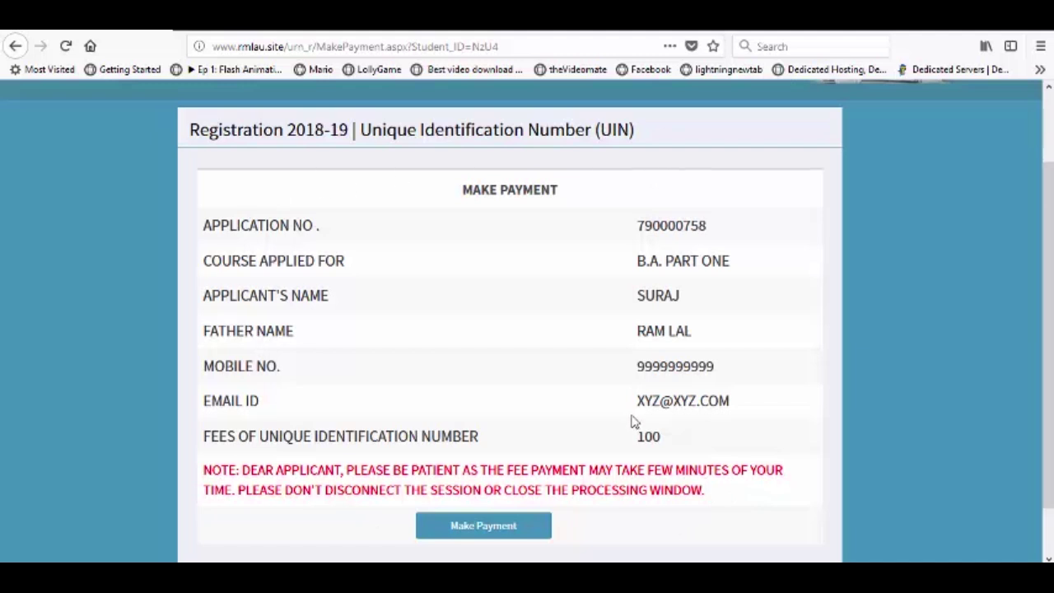
{"action": "left_click", "coordinate": [423, 526]}
{"action": "left_click", "coordinate": [508, 524]}
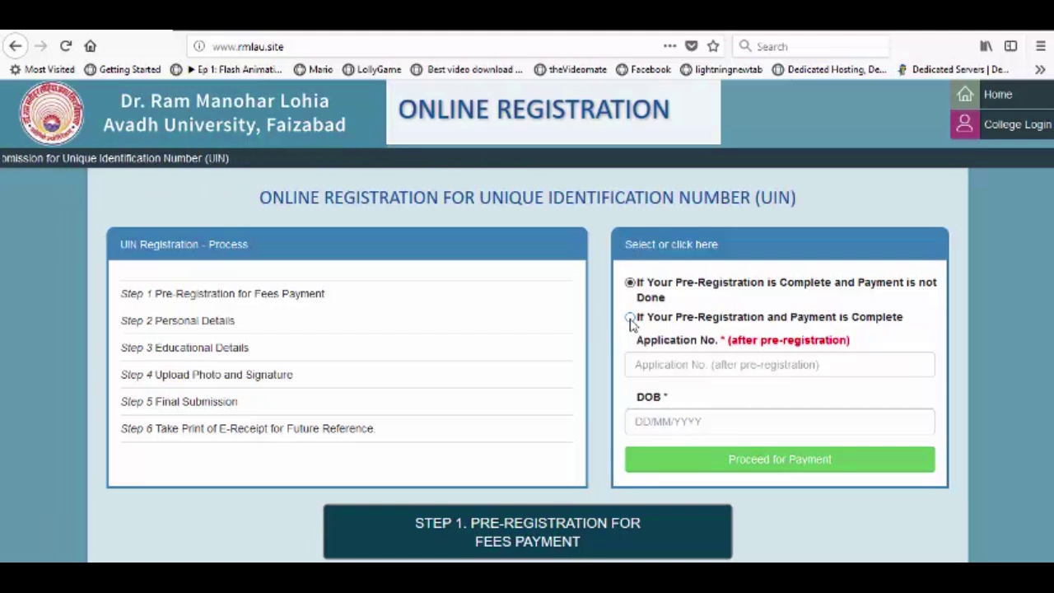
Step: Choose 'Payment is Complete', check the prefilled application number and transaction ID, and submit
{"action": "left_click", "coordinate": [630, 321]}
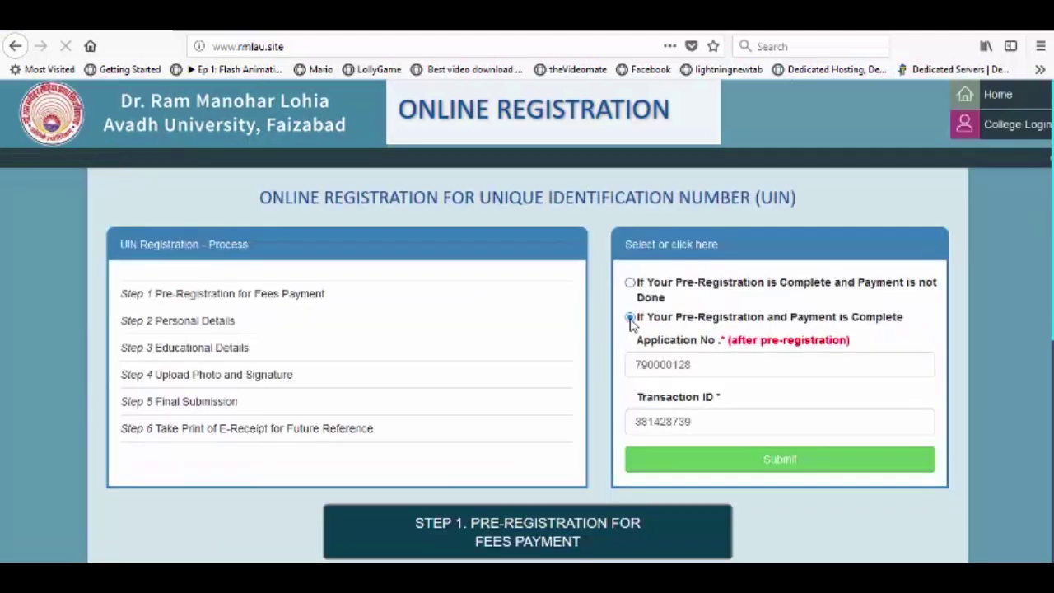
{"action": "left_click_drag", "start_coordinate": [693, 365], "coordinate": [633, 364]}
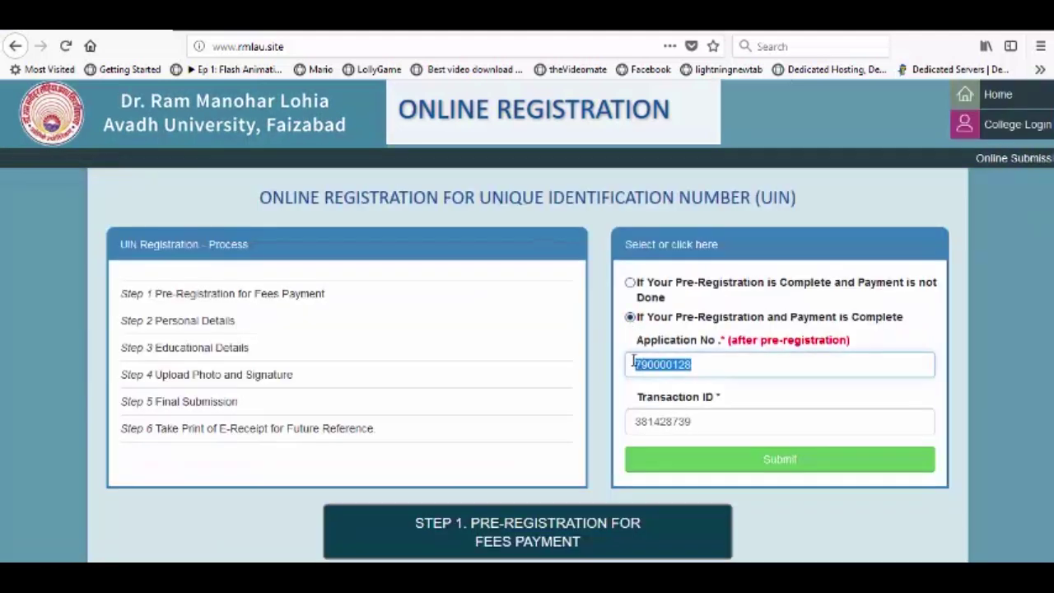
{"action": "left_click_drag", "start_coordinate": [690, 421], "coordinate": [635, 422]}
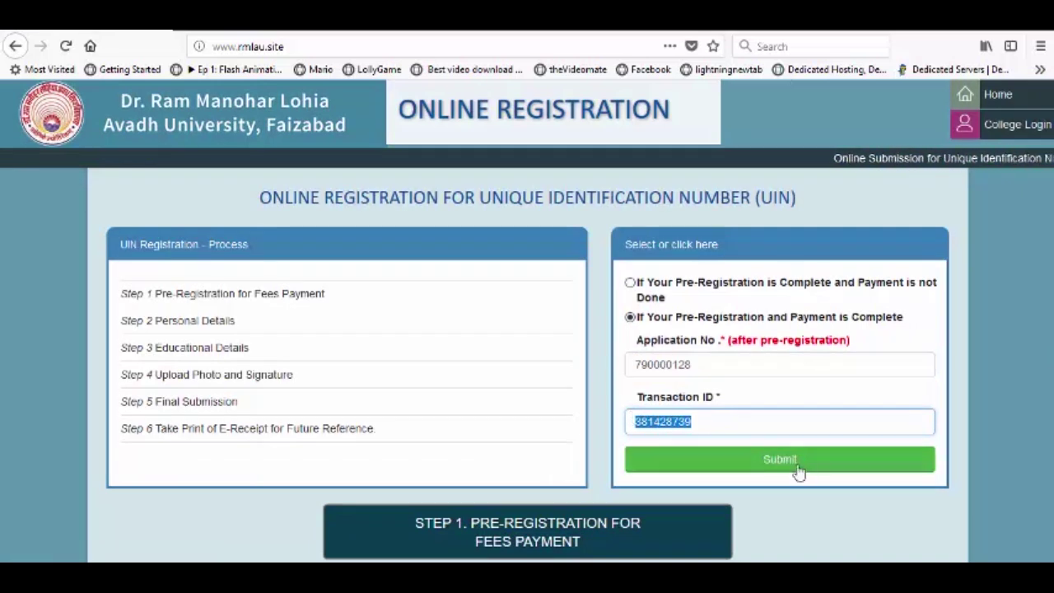
{"action": "scroll", "coordinate": [585, 419], "scroll_direction": "down", "scroll_amount": 1}
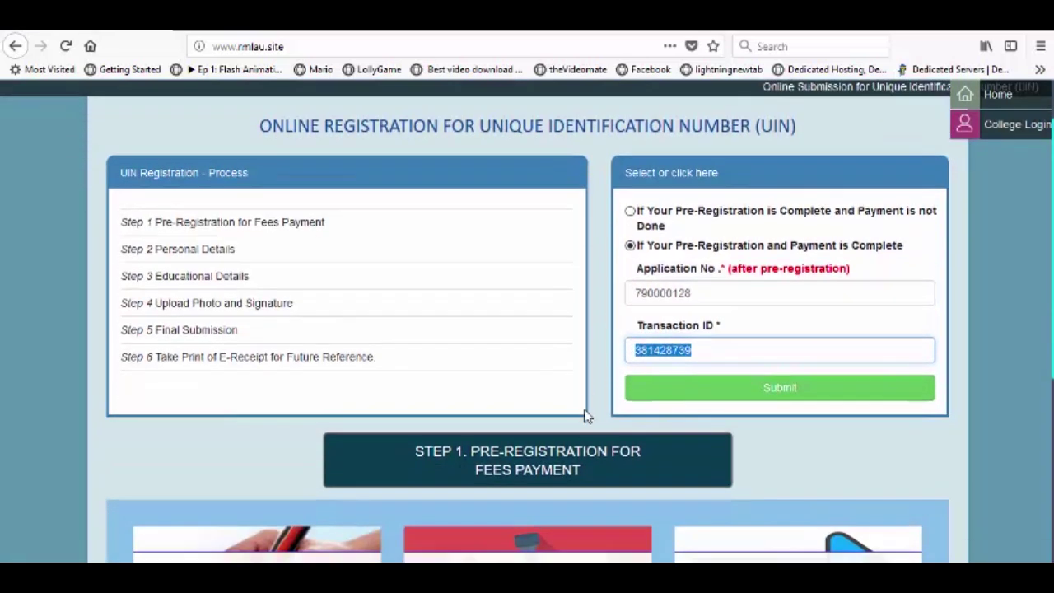
{"action": "left_click", "coordinate": [771, 392]}
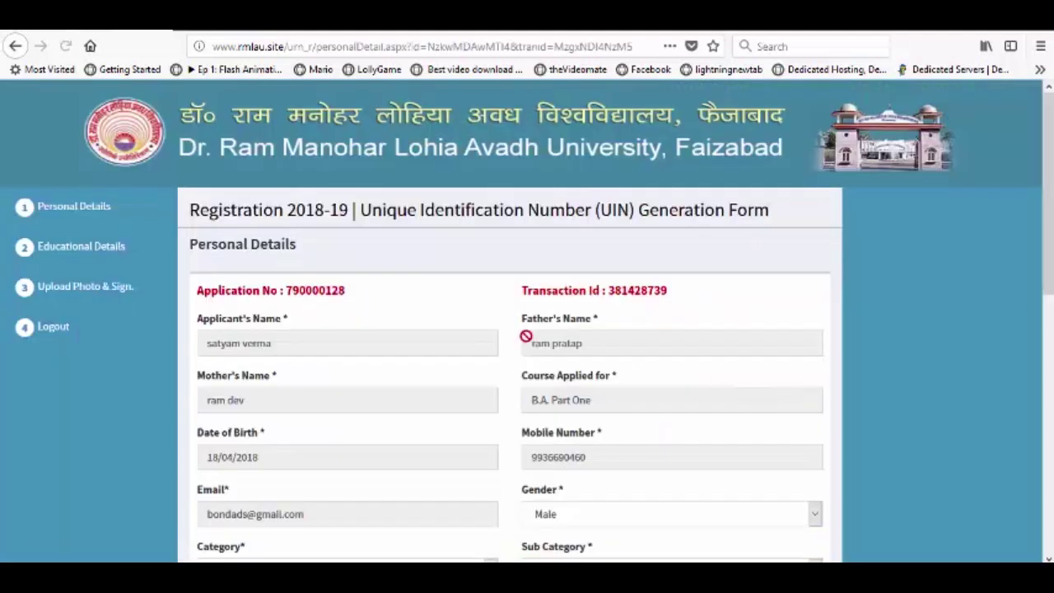
{"action": "scroll", "coordinate": [409, 319], "scroll_direction": "down", "scroll_amount": 2}
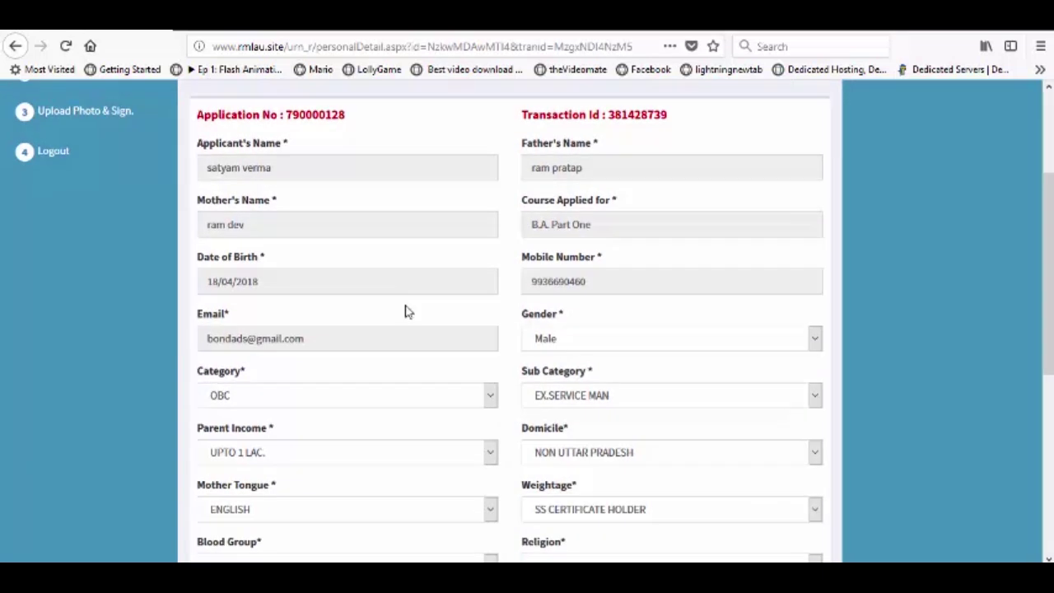
{"action": "scroll", "coordinate": [233, 178], "scroll_direction": "up", "scroll_amount": 2}
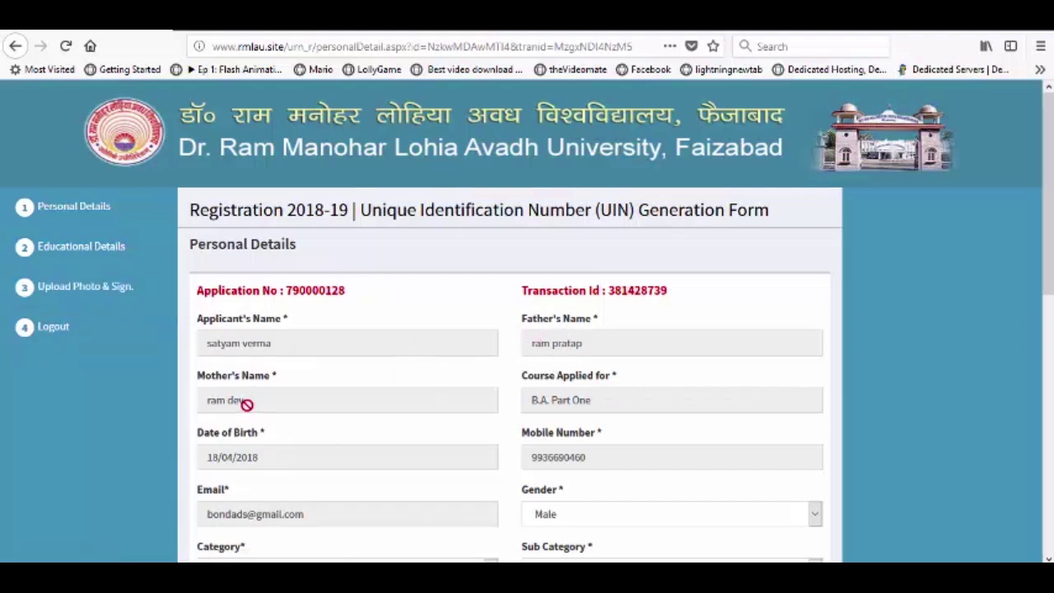
{"action": "scroll", "coordinate": [494, 363], "scroll_direction": "down", "scroll_amount": 2}
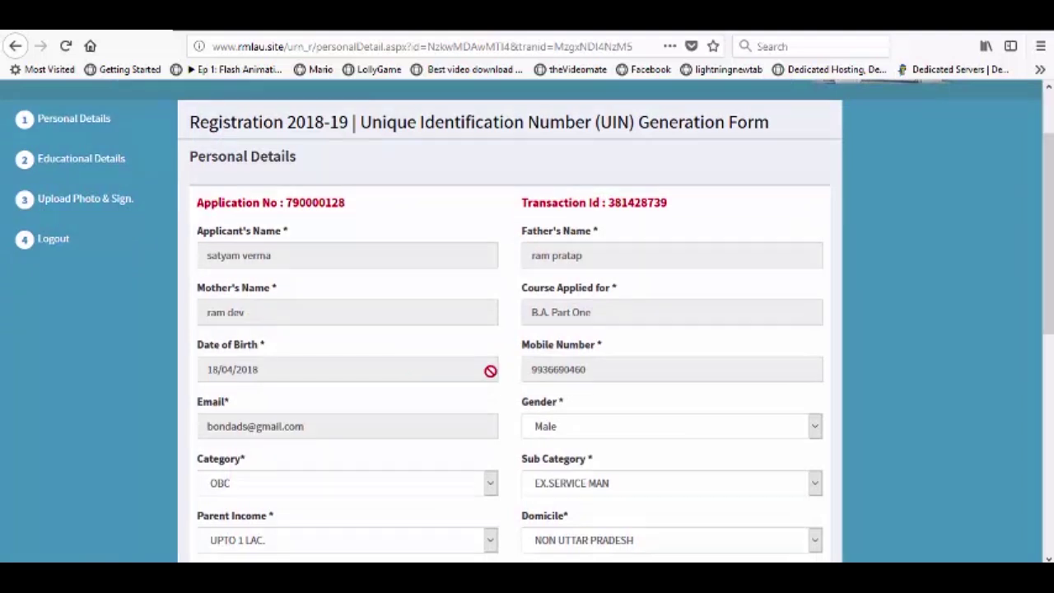
{"action": "scroll", "coordinate": [578, 373], "scroll_direction": "down", "scroll_amount": 2}
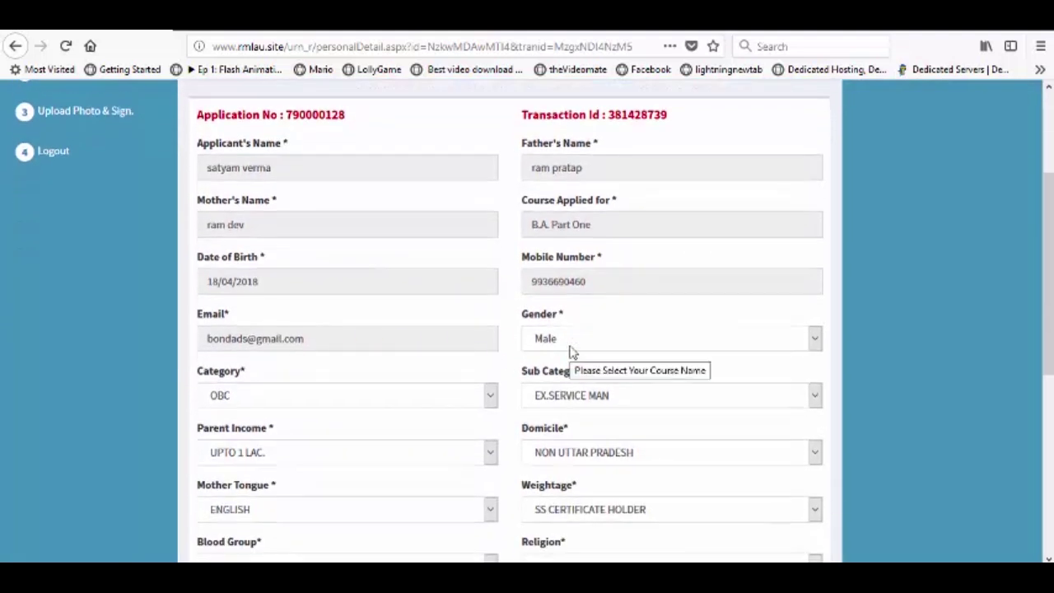
Step: Keep Gender set to Male
{"action": "left_click", "coordinate": [577, 346]}
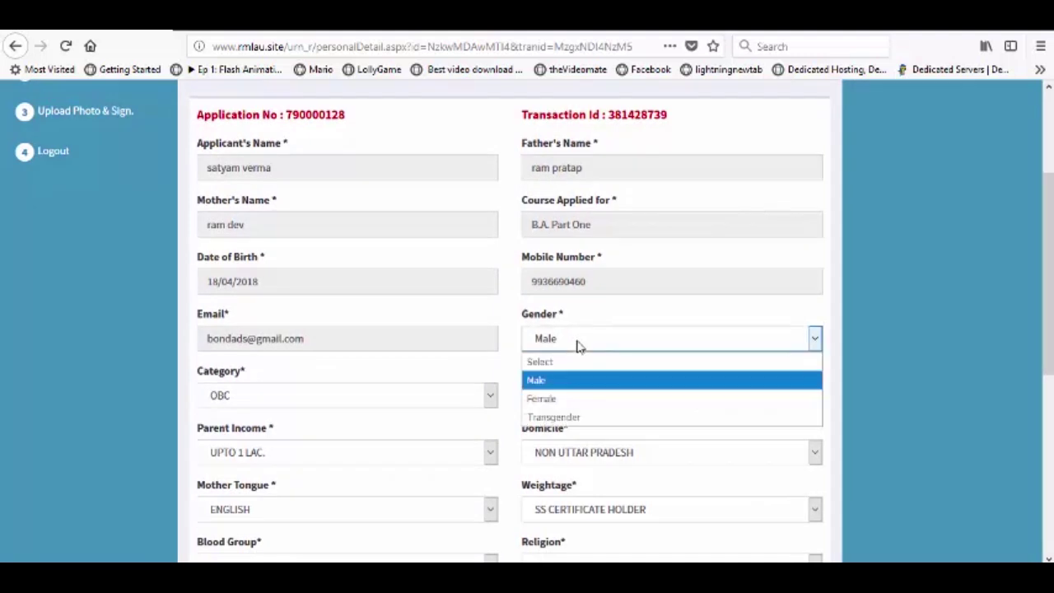
{"action": "left_click", "coordinate": [576, 346]}
{"action": "scroll", "coordinate": [576, 346], "scroll_direction": "down", "scroll_amount": 2}
{"action": "left_click", "coordinate": [565, 256]}
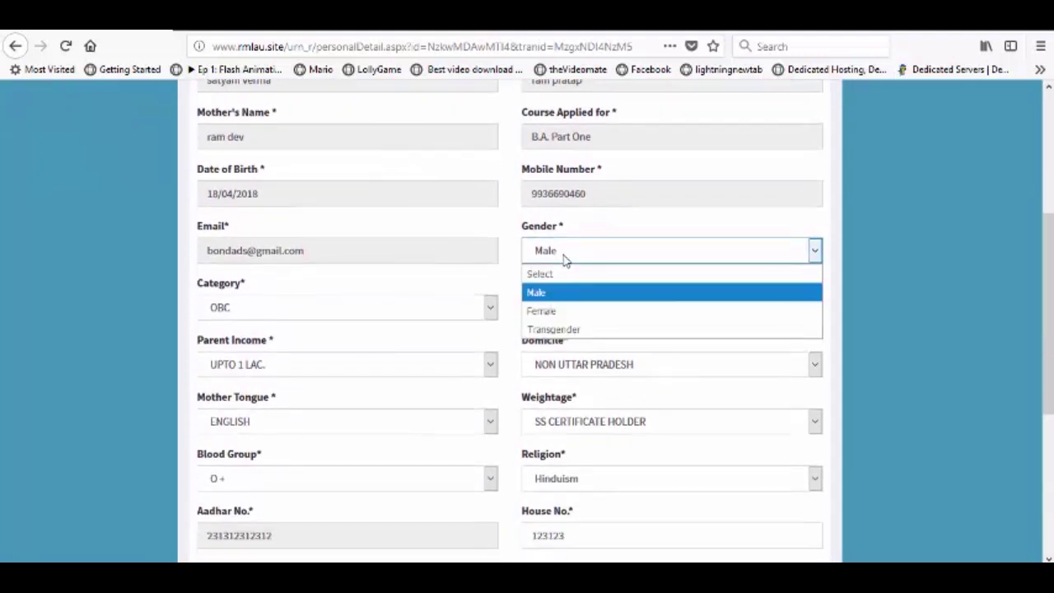
{"action": "left_click", "coordinate": [543, 298]}
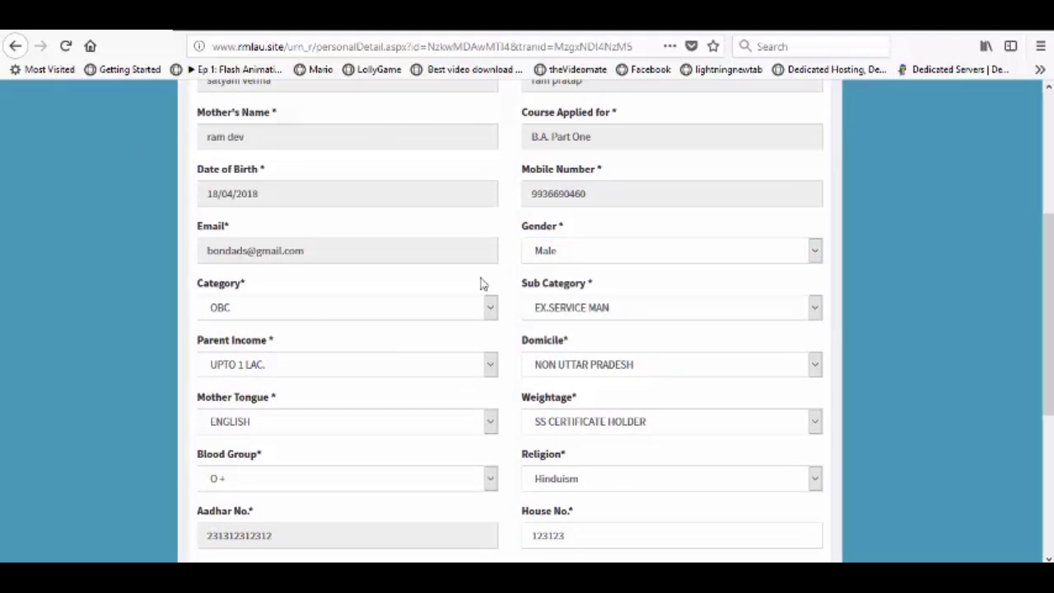
{"action": "left_click", "coordinate": [574, 254]}
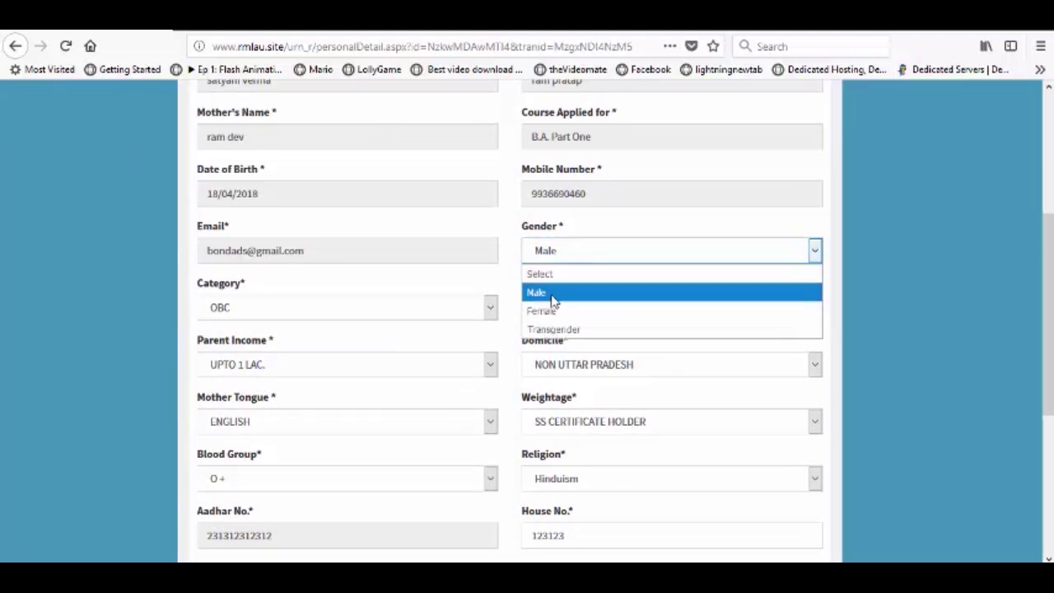
{"action": "left_click", "coordinate": [554, 294]}
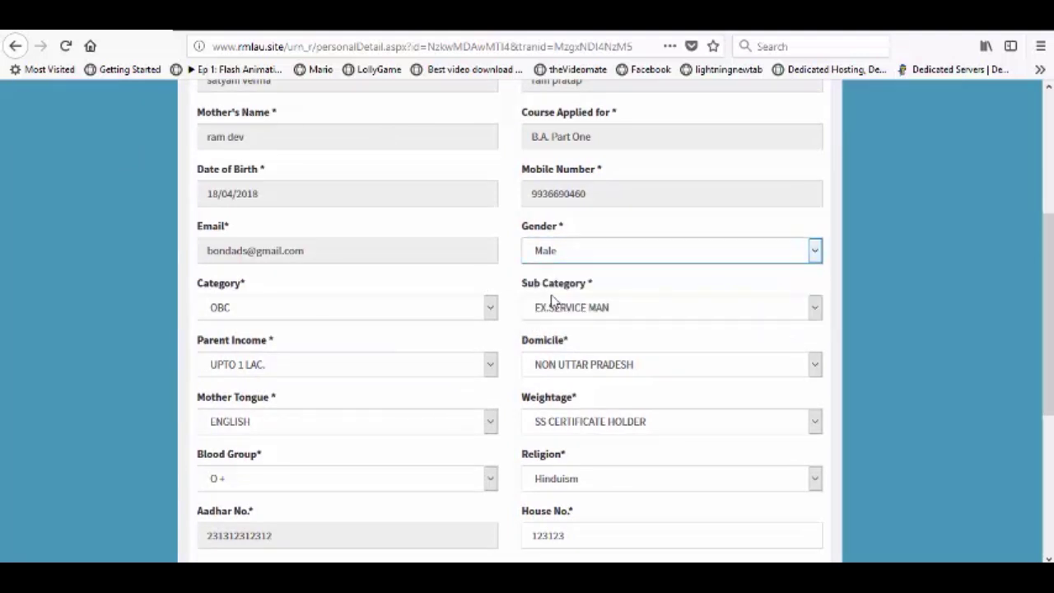
Step: Change Category from OBC to GEN and set Sub Category to NOT APPLICABLE
{"action": "left_click", "coordinate": [379, 311]}
{"action": "left_click", "coordinate": [273, 352]}
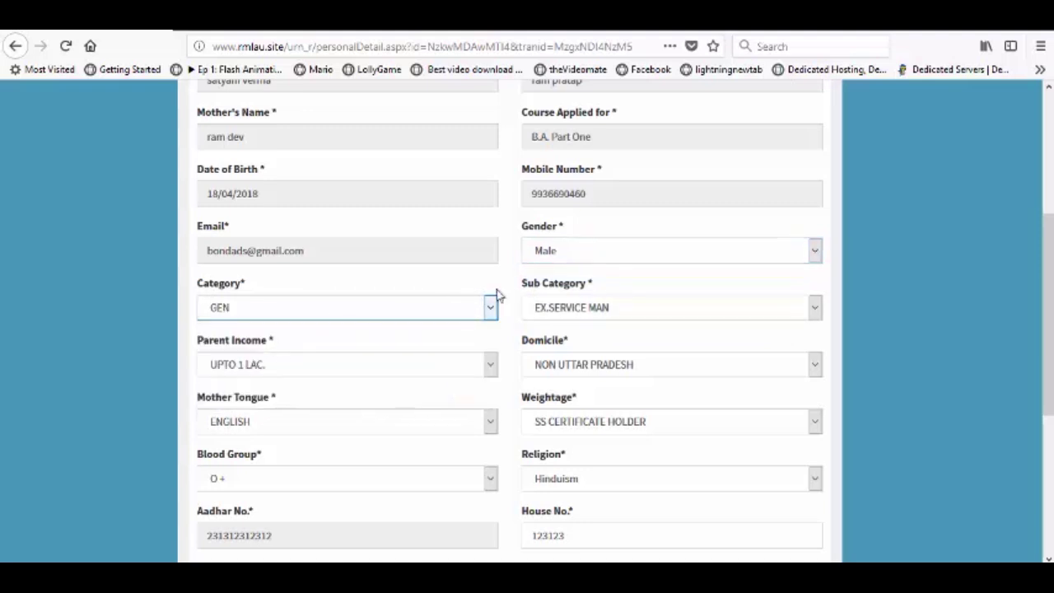
{"action": "left_click", "coordinate": [390, 313]}
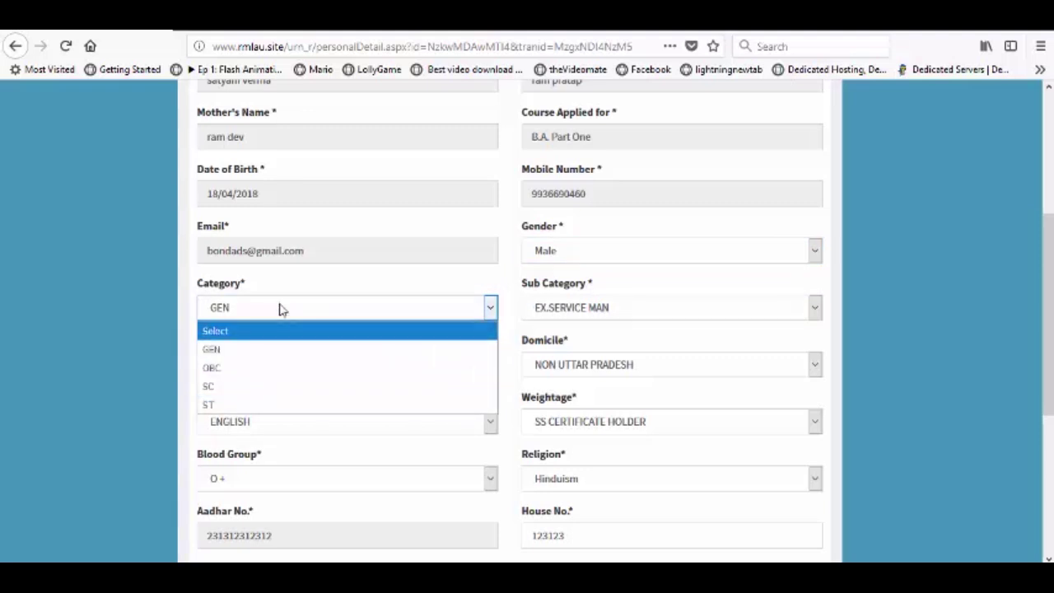
{"action": "left_click", "coordinate": [260, 361]}
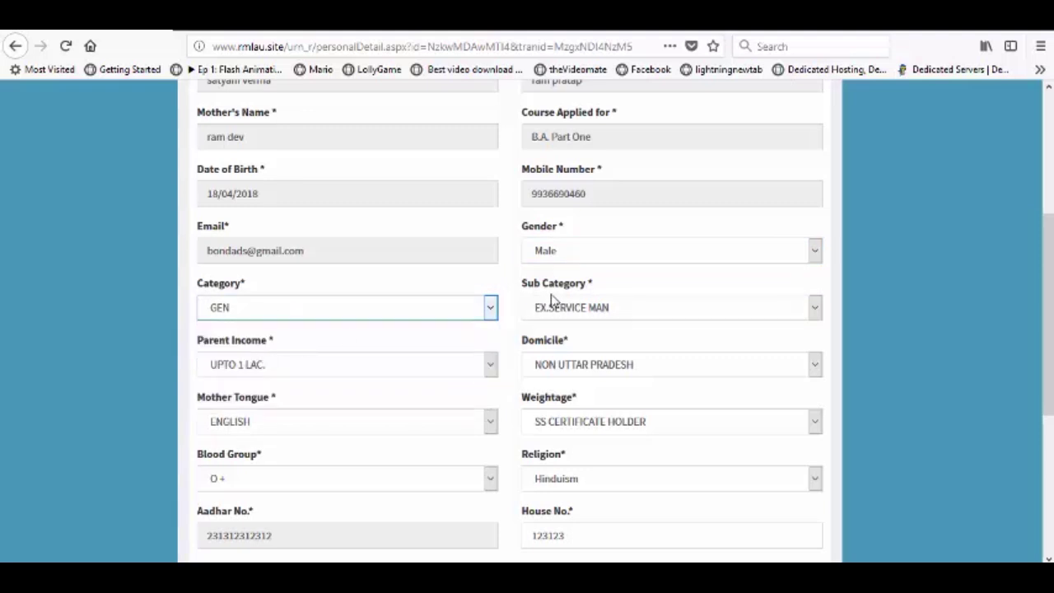
{"action": "left_click", "coordinate": [603, 310]}
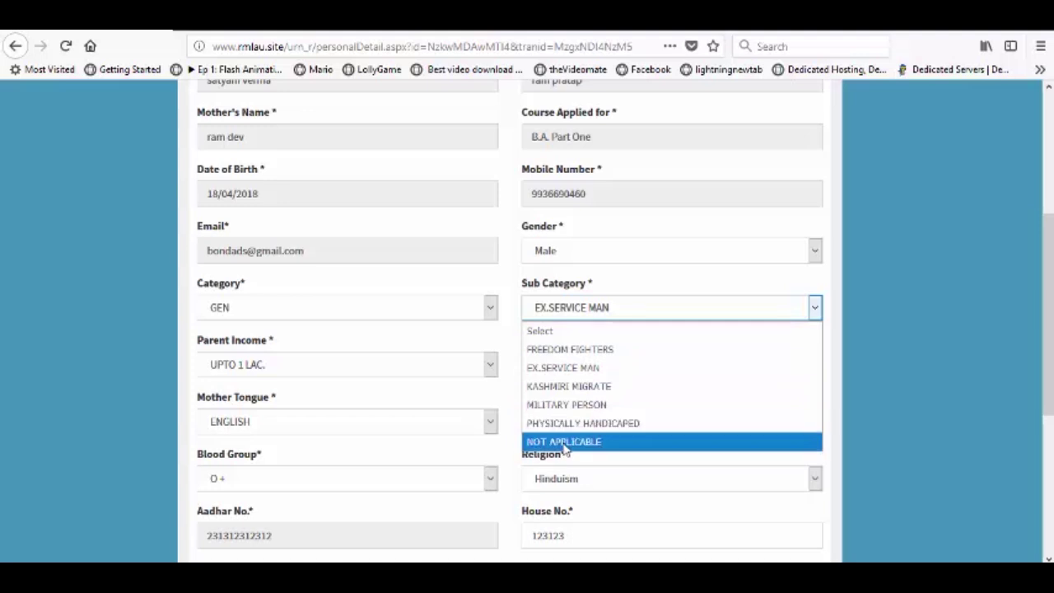
{"action": "left_click", "coordinate": [564, 444]}
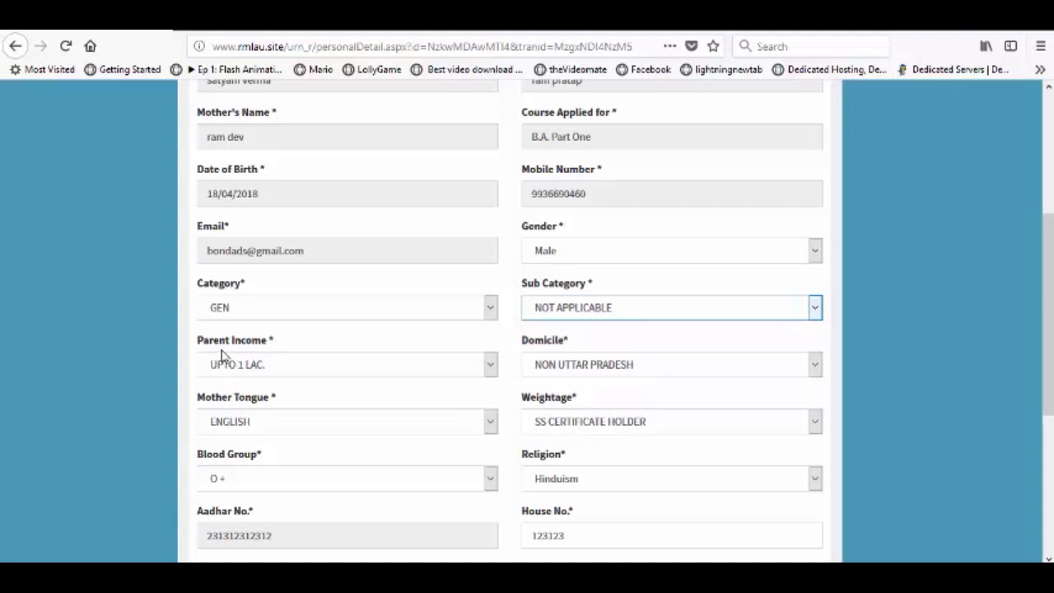
Step: Set Parent Income to MORE THAN 4 LAC. and Domicile to Uttar Pradesh
{"action": "left_click", "coordinate": [278, 367]}
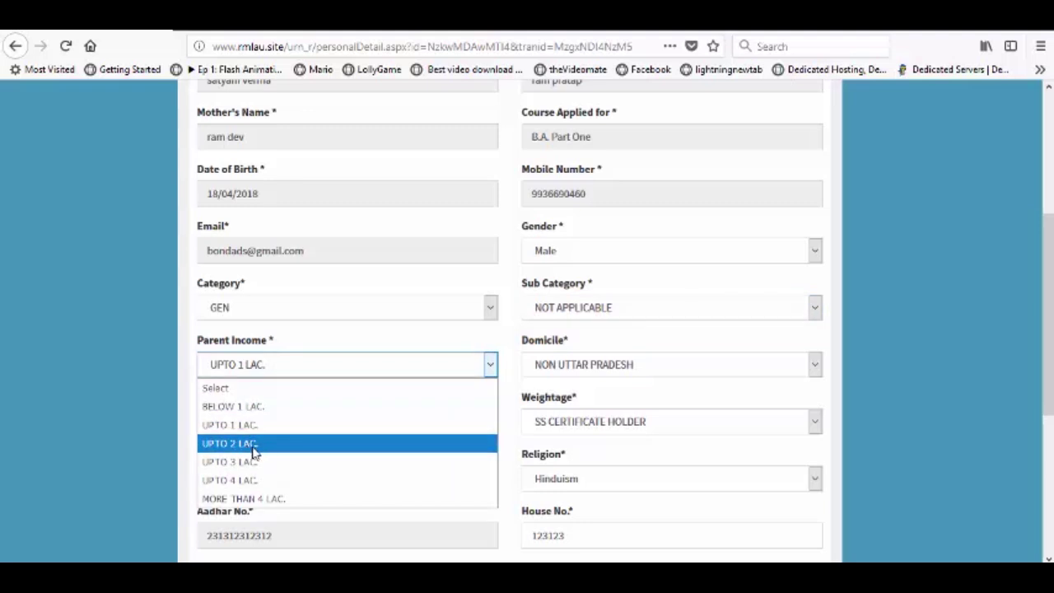
{"action": "left_click", "coordinate": [268, 500]}
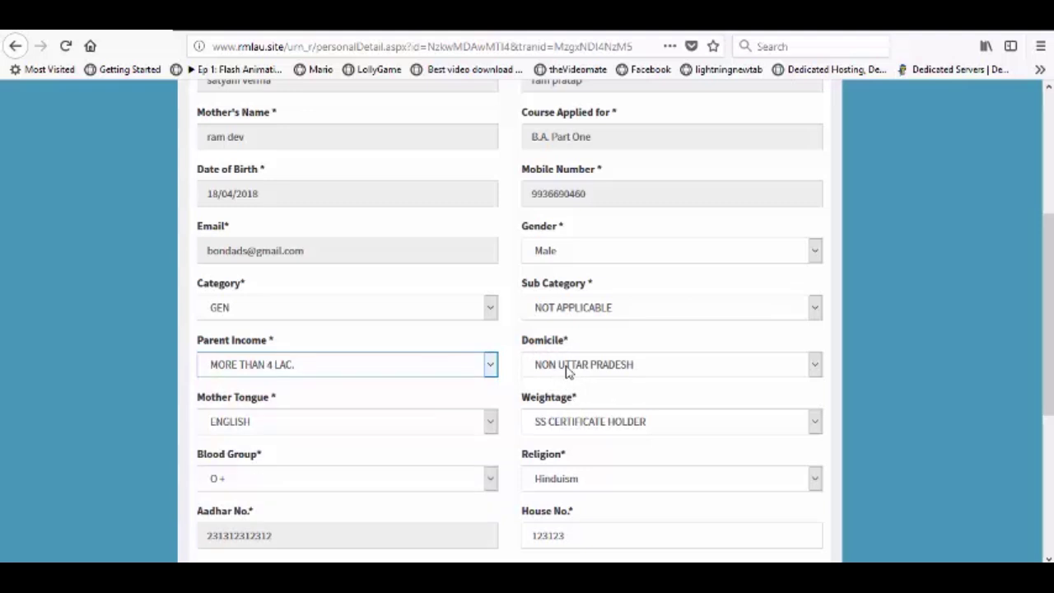
{"action": "left_click", "coordinate": [617, 371]}
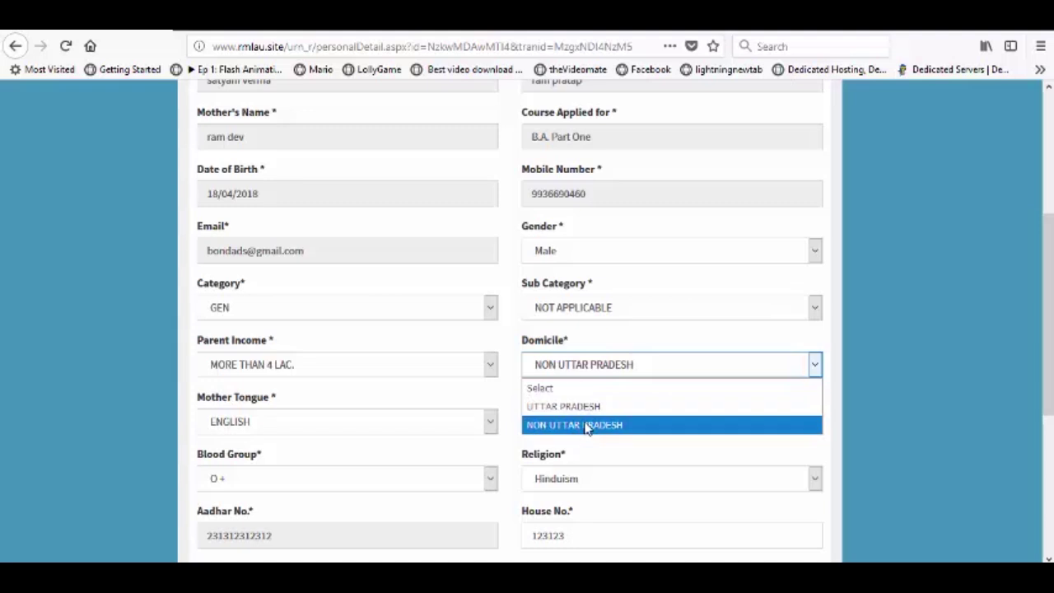
{"action": "left_click", "coordinate": [584, 406]}
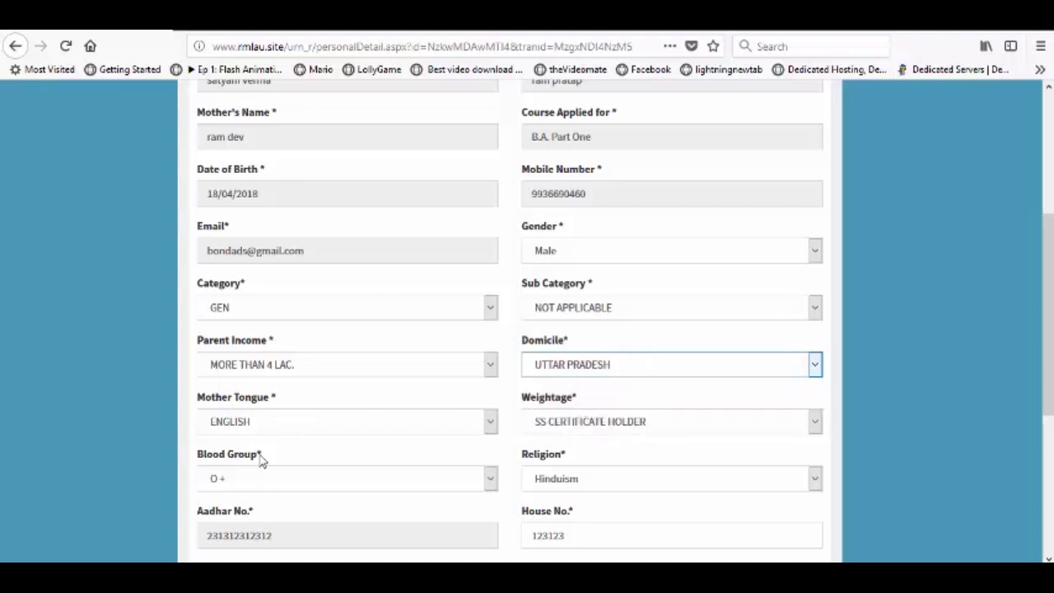
Step: Set Mother Tongue to HINDI and Weightage to NOT APPLICABLE
{"action": "left_click", "coordinate": [296, 429]}
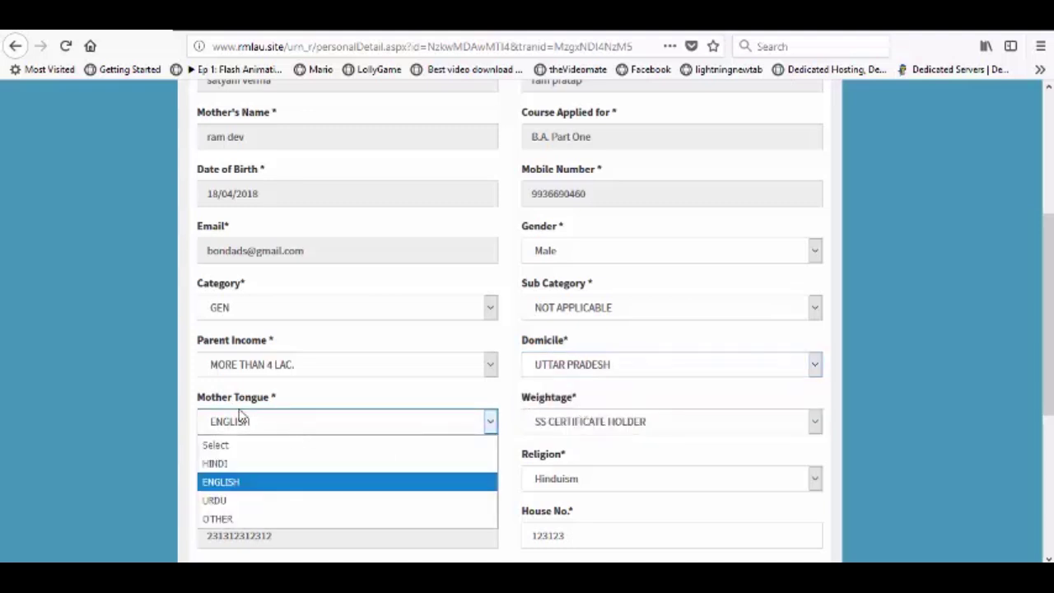
{"action": "left_click", "coordinate": [228, 467]}
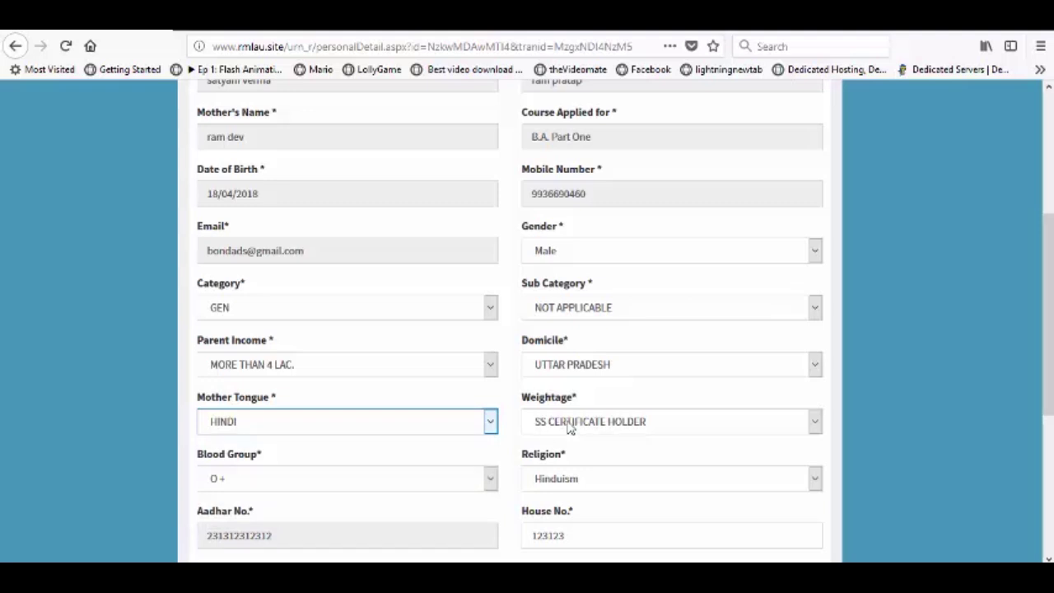
{"action": "left_click", "coordinate": [597, 426]}
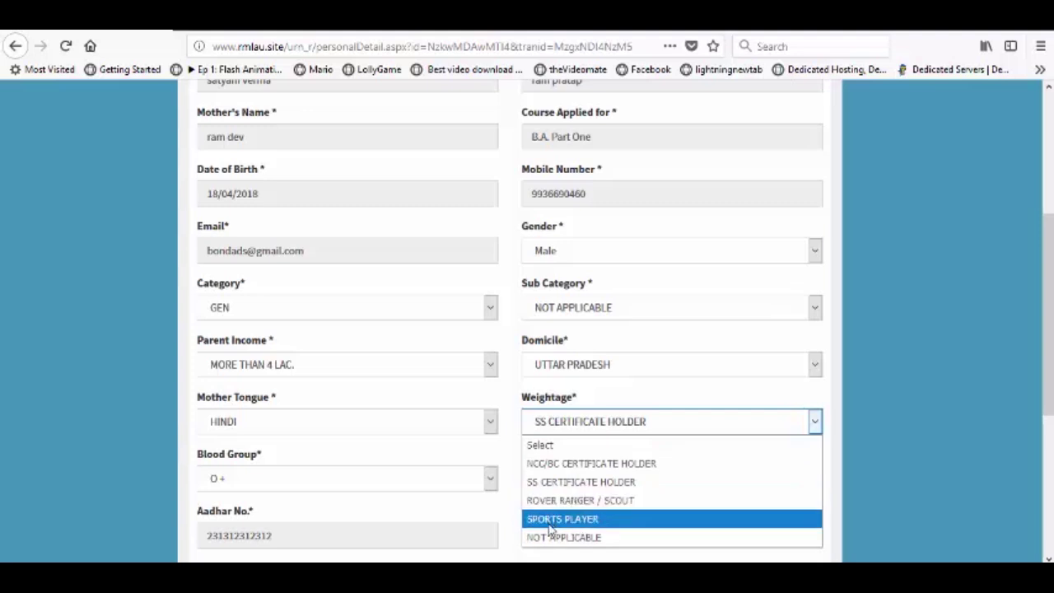
{"action": "left_click", "coordinate": [543, 537]}
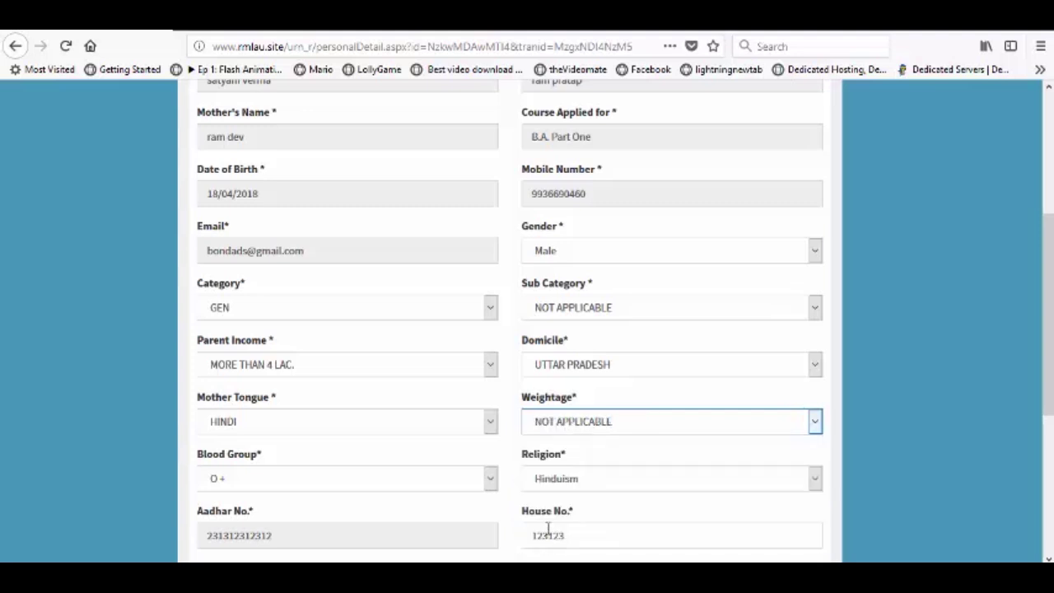
{"action": "scroll", "coordinate": [560, 418], "scroll_direction": "down", "scroll_amount": 3}
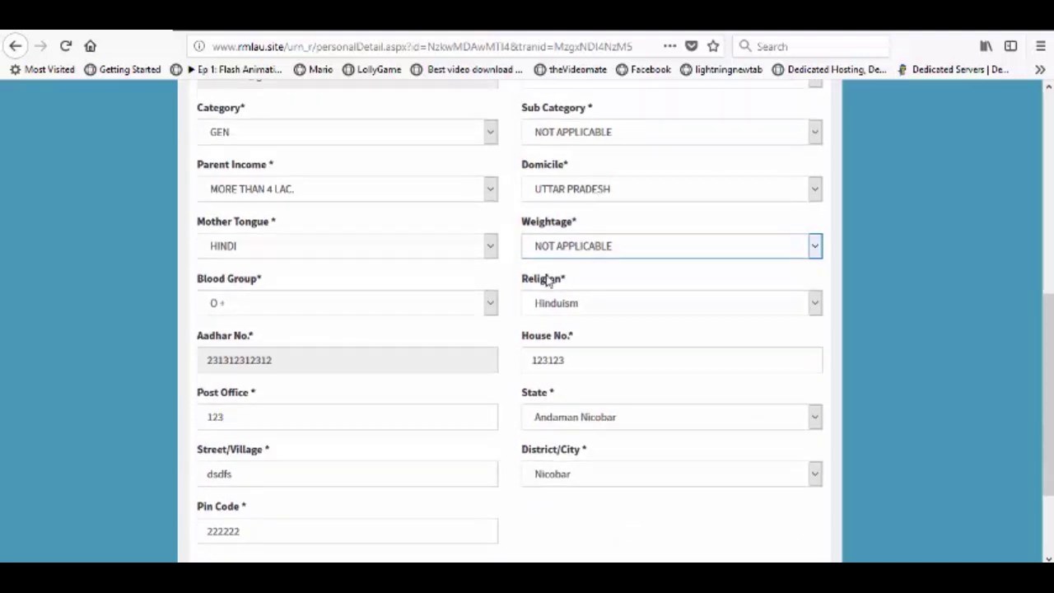
Step: Set Blood Group to Not Applicable and keep Religion as Hinduism
{"action": "left_click", "coordinate": [360, 306]}
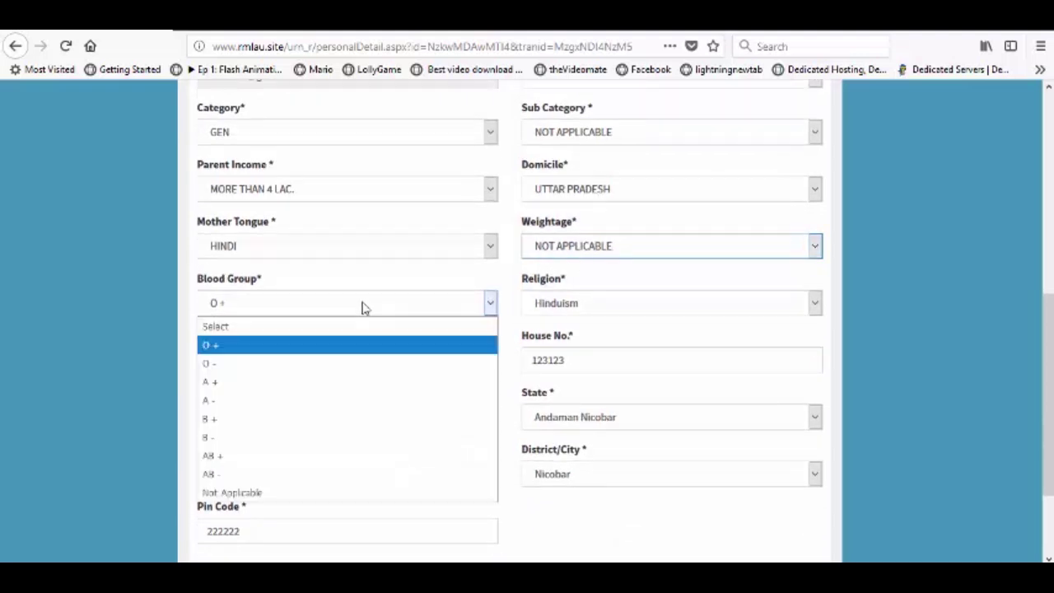
{"action": "left_click", "coordinate": [330, 347]}
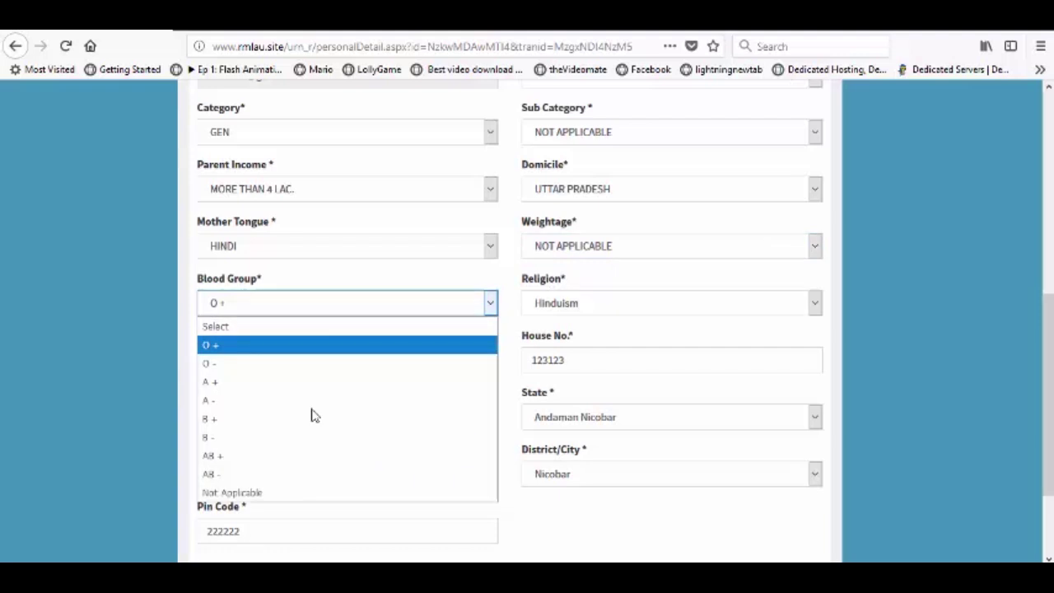
{"action": "left_click", "coordinate": [288, 497]}
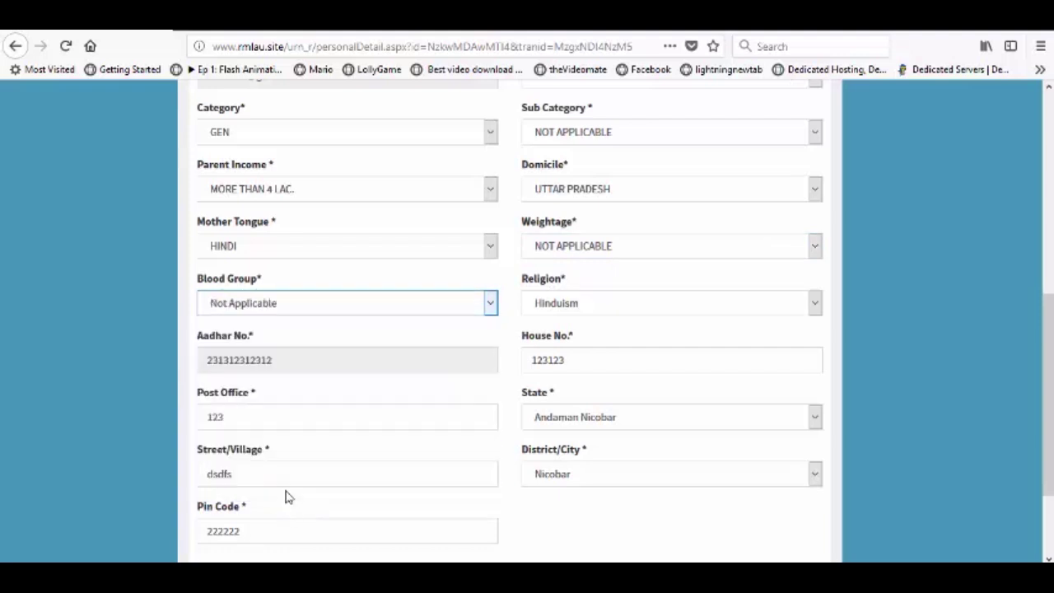
{"action": "left_click", "coordinate": [555, 304]}
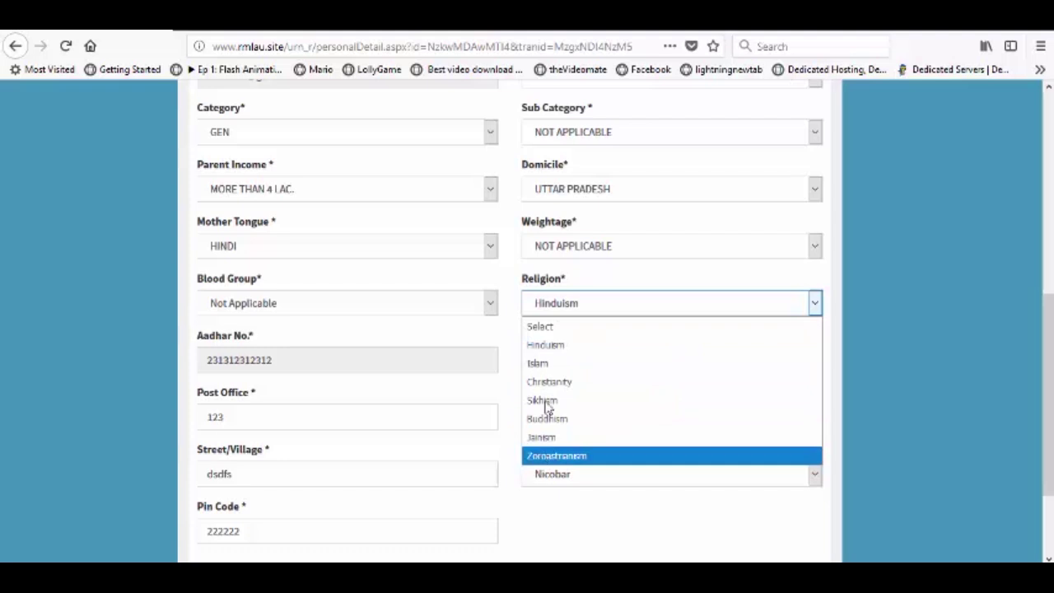
{"action": "left_click", "coordinate": [573, 347]}
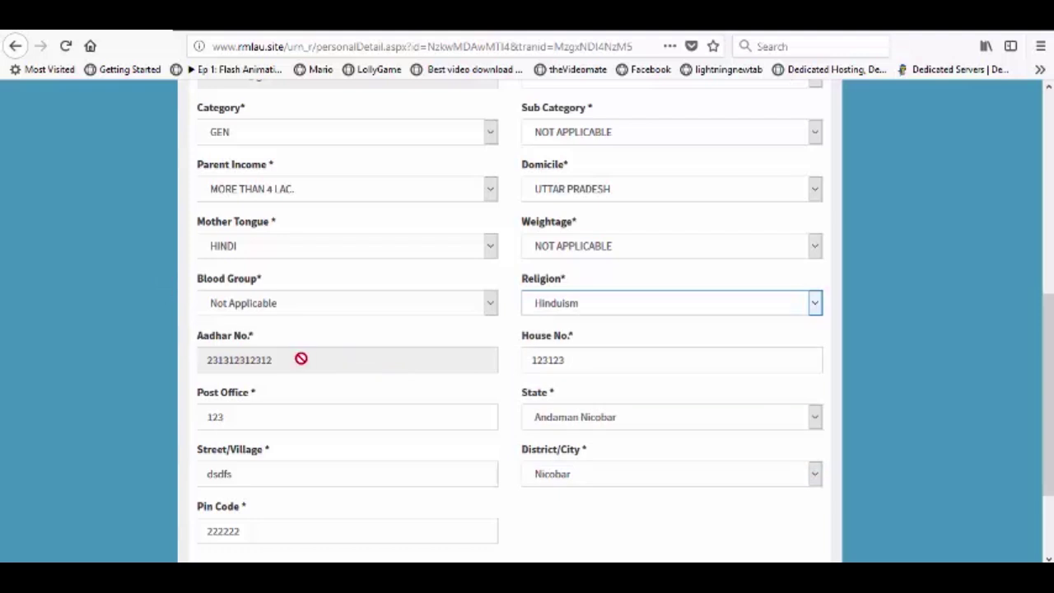
{"action": "left_click_drag", "start_coordinate": [566, 360], "coordinate": [527, 360]}
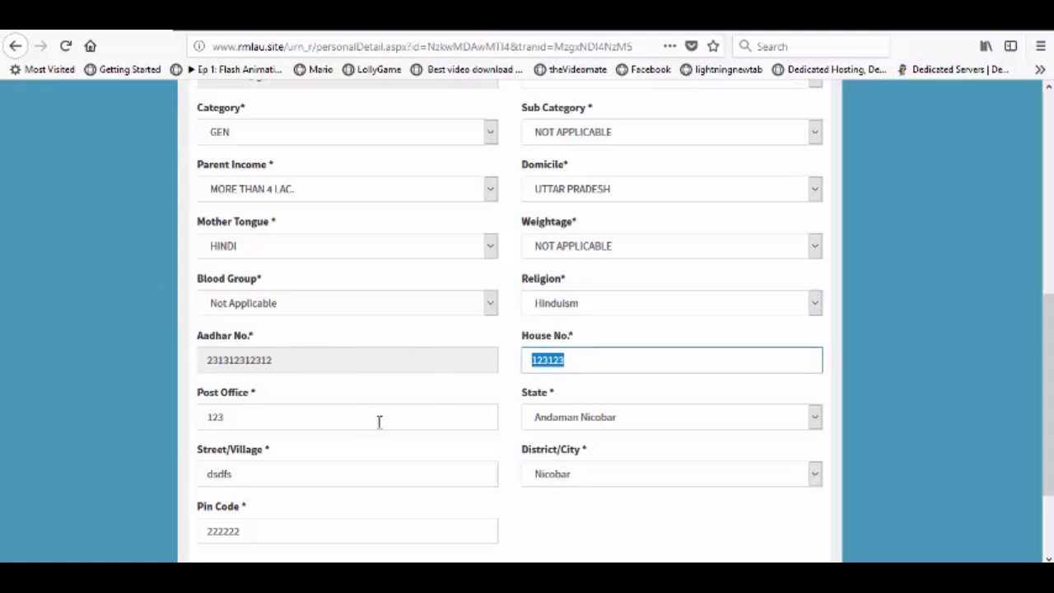
Step: Select Uttar Pradesh as the State
{"action": "left_click", "coordinate": [589, 417]}
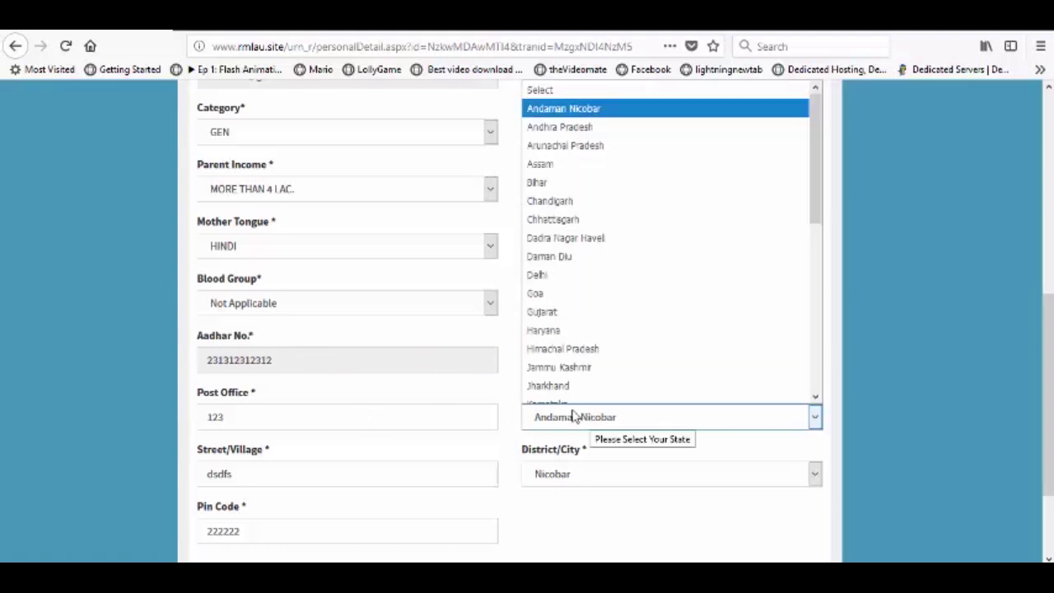
{"action": "scroll", "coordinate": [547, 263], "scroll_direction": "down", "scroll_amount": 1}
{"action": "scroll", "coordinate": [548, 263], "scroll_direction": "down", "scroll_amount": 4}
{"action": "left_click", "coordinate": [565, 360]}
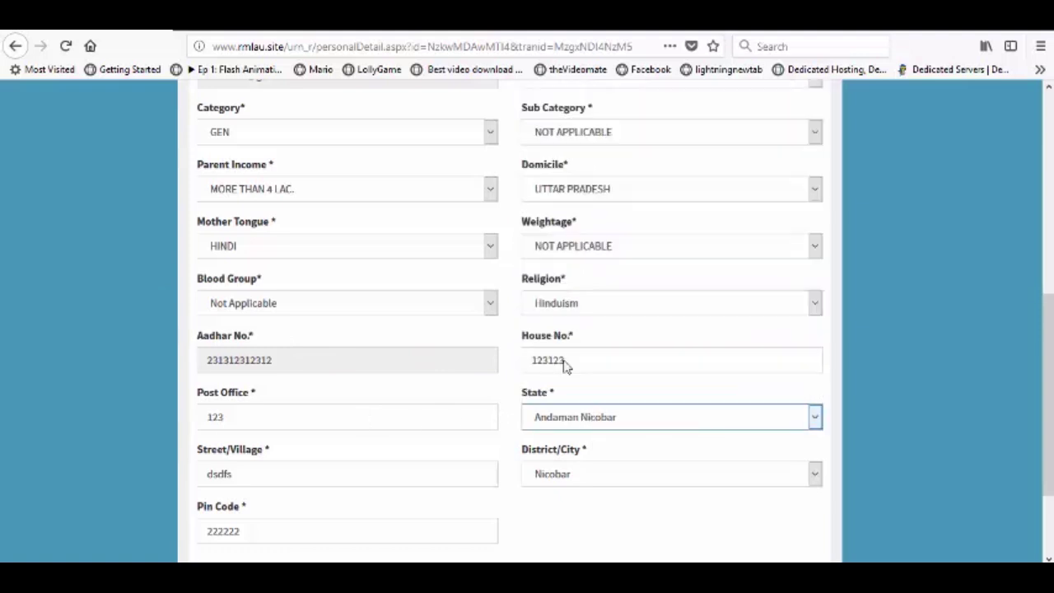
{"action": "scroll", "coordinate": [510, 403], "scroll_direction": "down", "scroll_amount": 8}
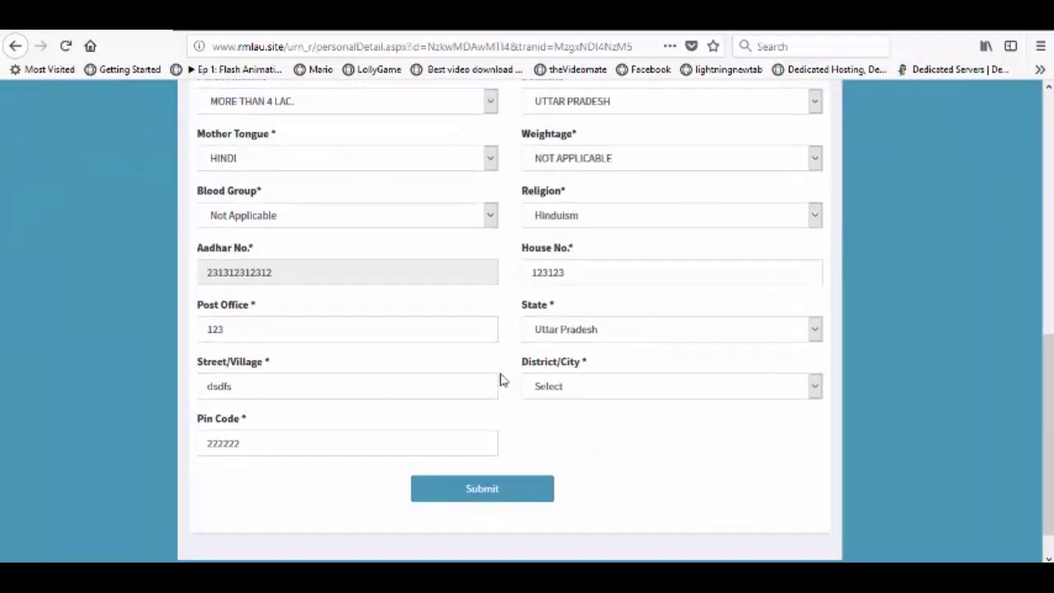
Step: Select Faizabad as the District/City
{"action": "left_click_drag", "start_coordinate": [245, 390], "coordinate": [201, 390]}
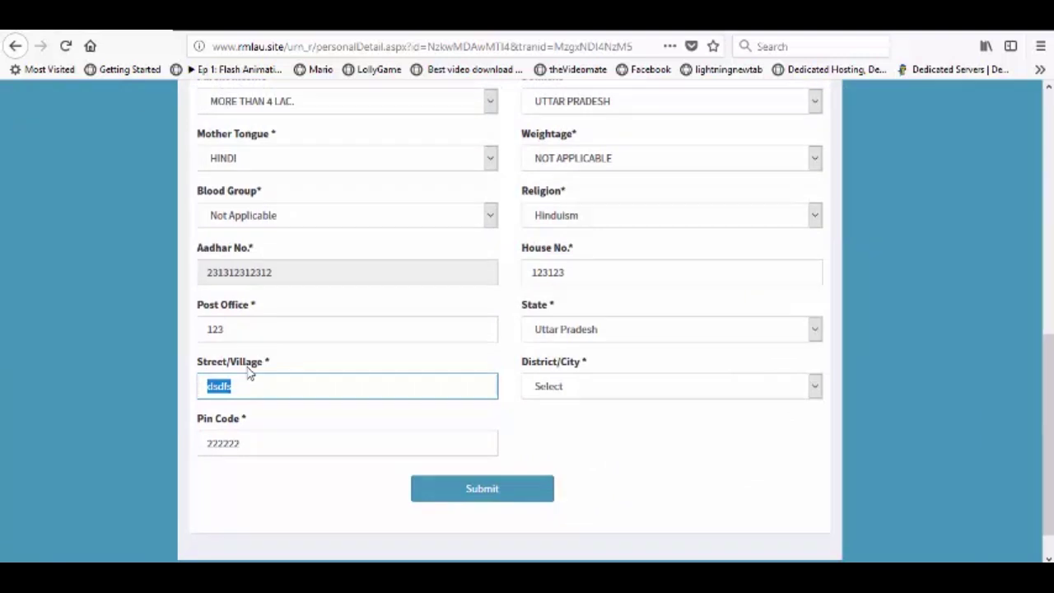
{"action": "left_click", "coordinate": [555, 389]}
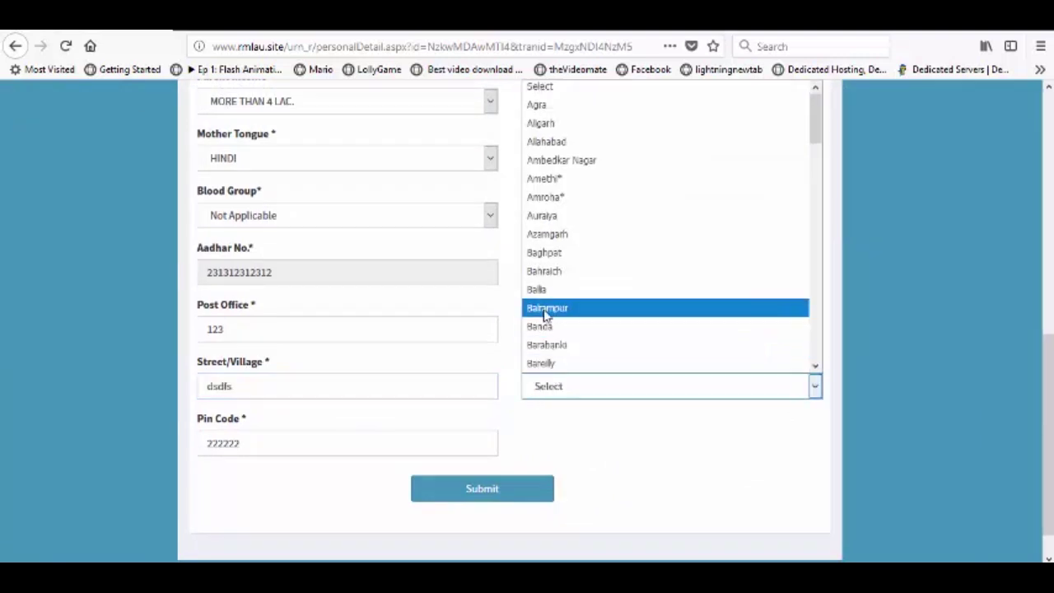
{"action": "scroll", "coordinate": [543, 313], "scroll_direction": "down", "scroll_amount": 8}
{"action": "scroll", "coordinate": [552, 328], "scroll_direction": "down", "scroll_amount": 4}
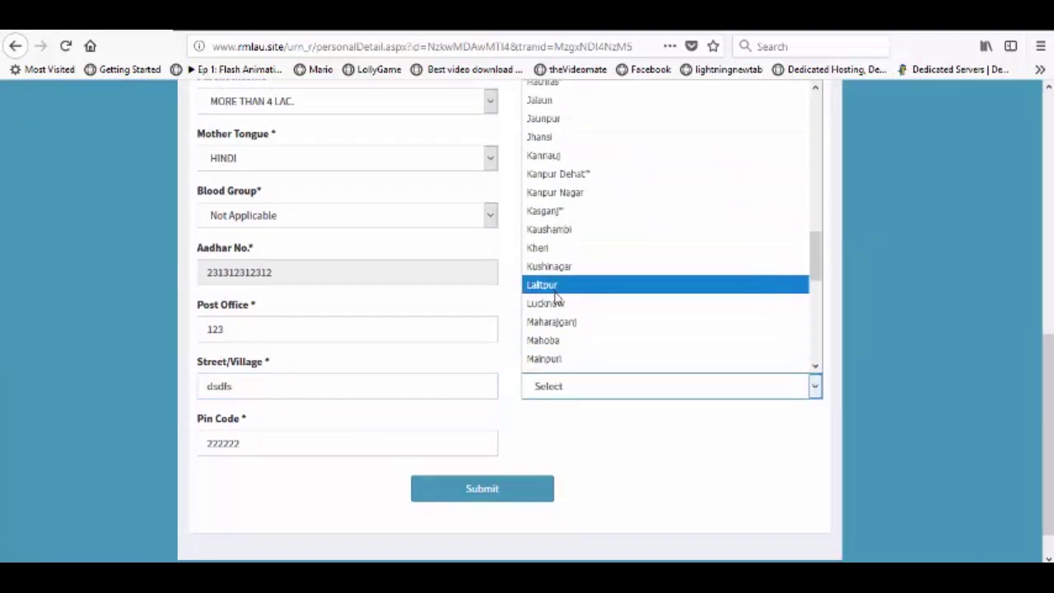
{"action": "scroll", "coordinate": [553, 239], "scroll_direction": "up", "scroll_amount": 10}
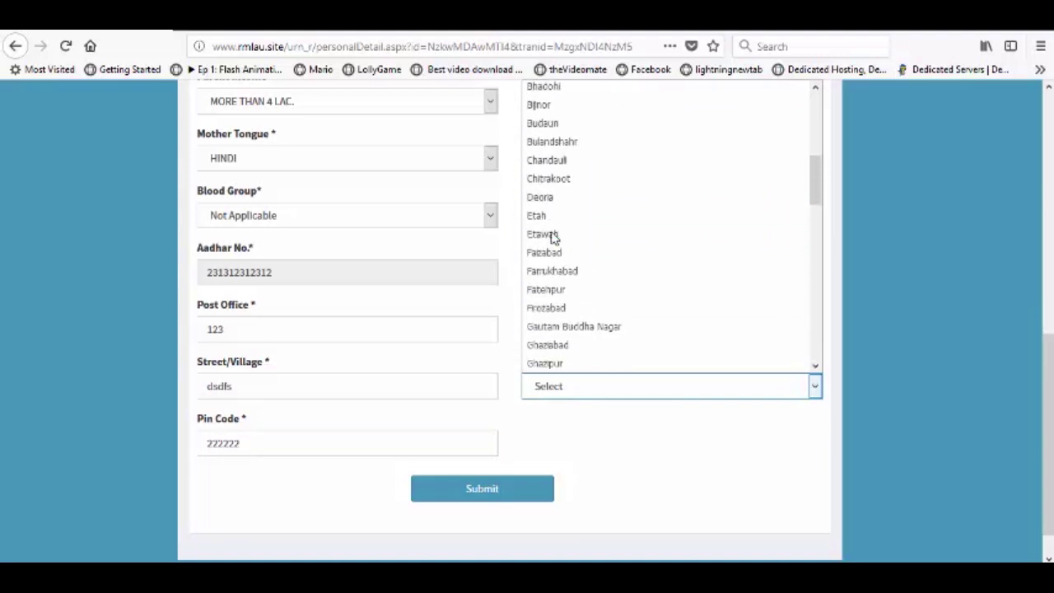
{"action": "scroll", "coordinate": [552, 303], "scroll_direction": "down", "scroll_amount": 2}
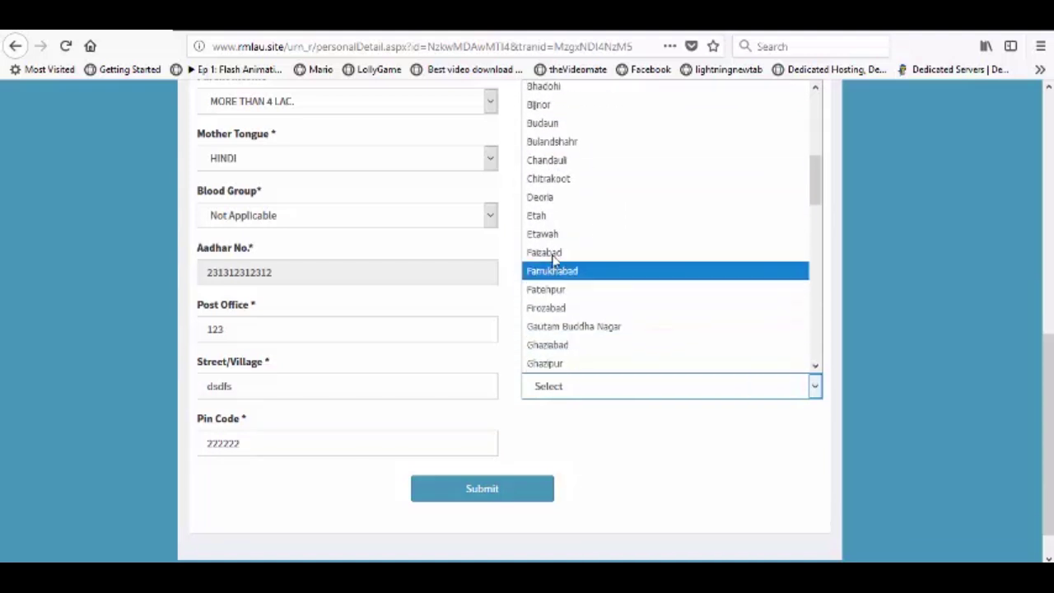
{"action": "left_click", "coordinate": [545, 268]}
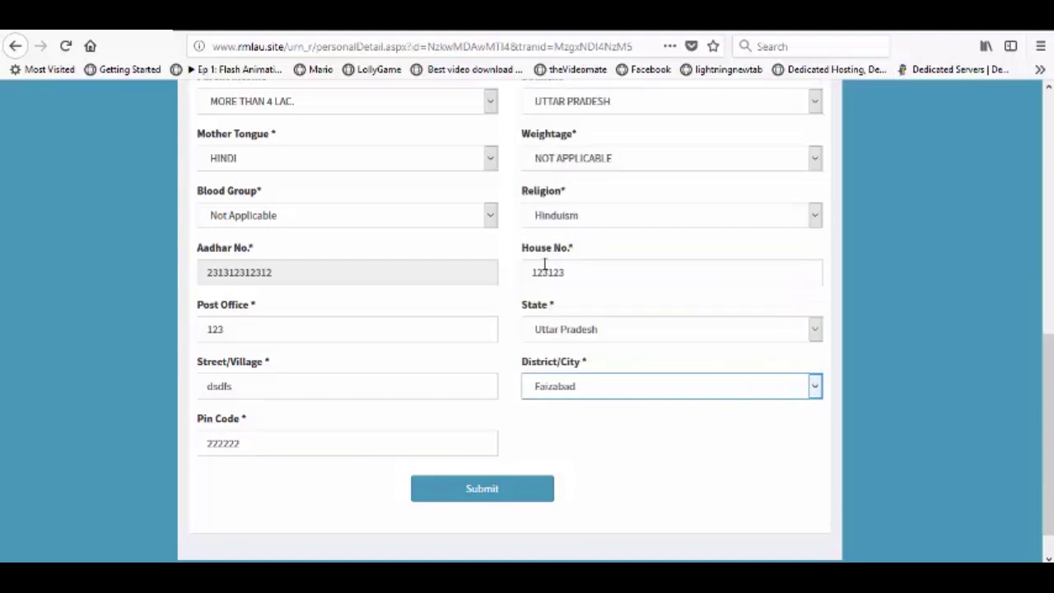
Step: Submit the personal details and accept both confirmation alerts
{"action": "left_click", "coordinate": [469, 490]}
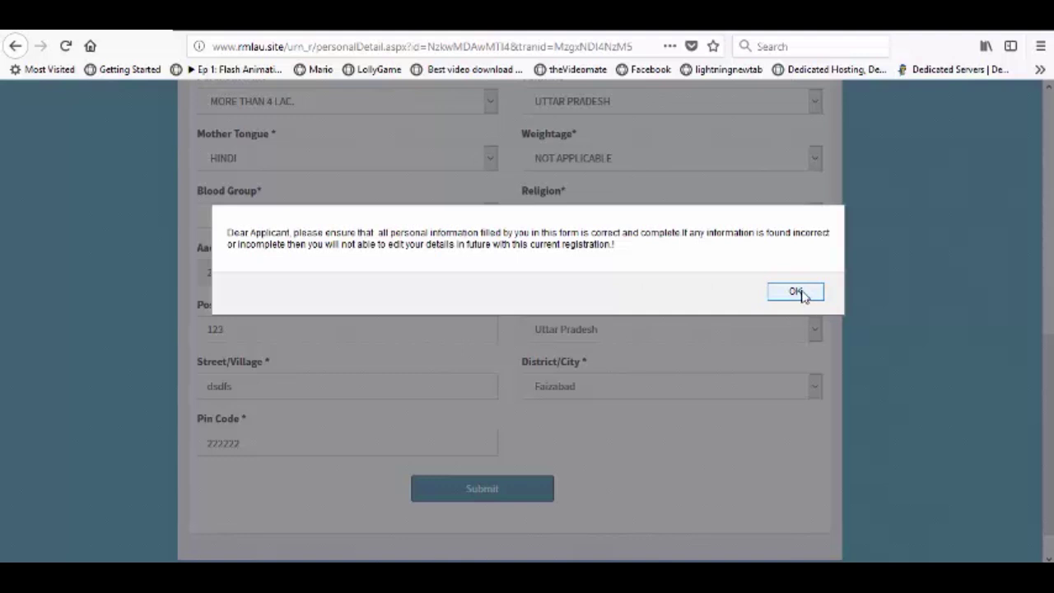
{"action": "left_click", "coordinate": [795, 292]}
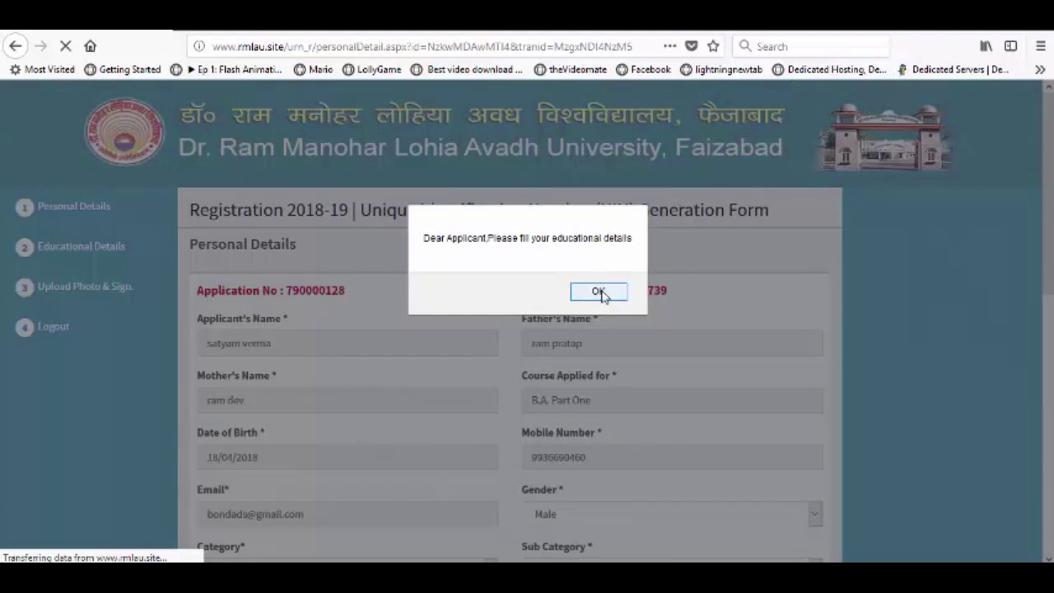
{"action": "left_click", "coordinate": [599, 292]}
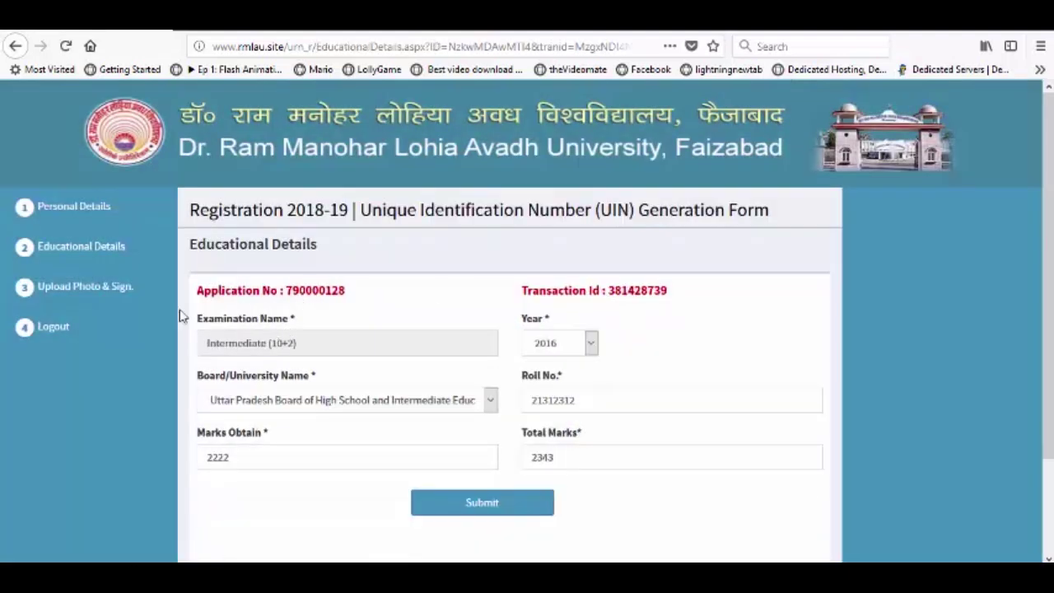
Step: Set the passing year to 2018 and keep U.P. Board as the board
{"action": "scroll", "coordinate": [365, 332], "scroll_direction": "down", "scroll_amount": 2}
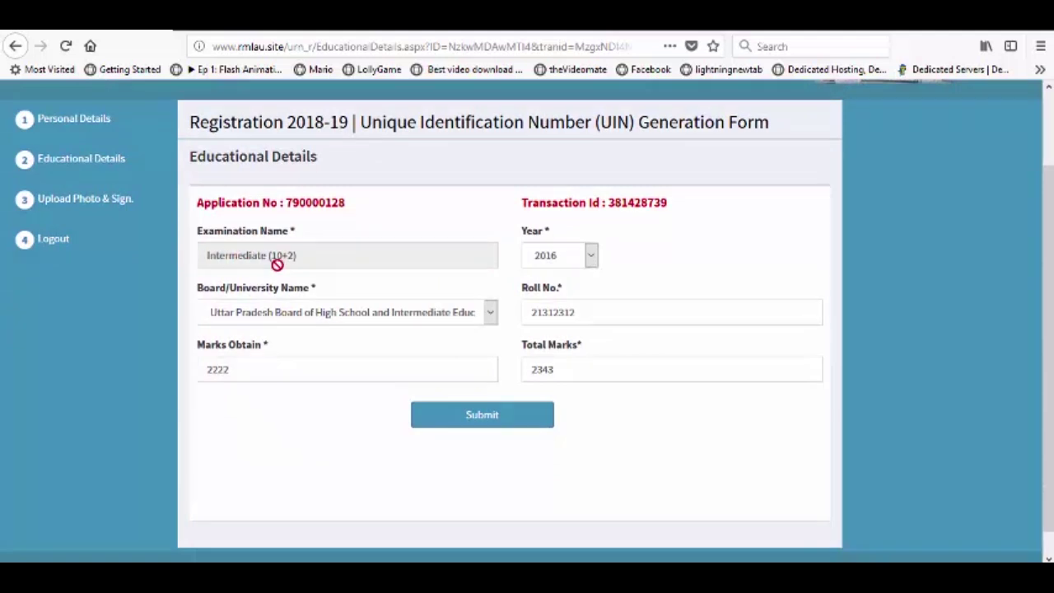
{"action": "left_click", "coordinate": [592, 256]}
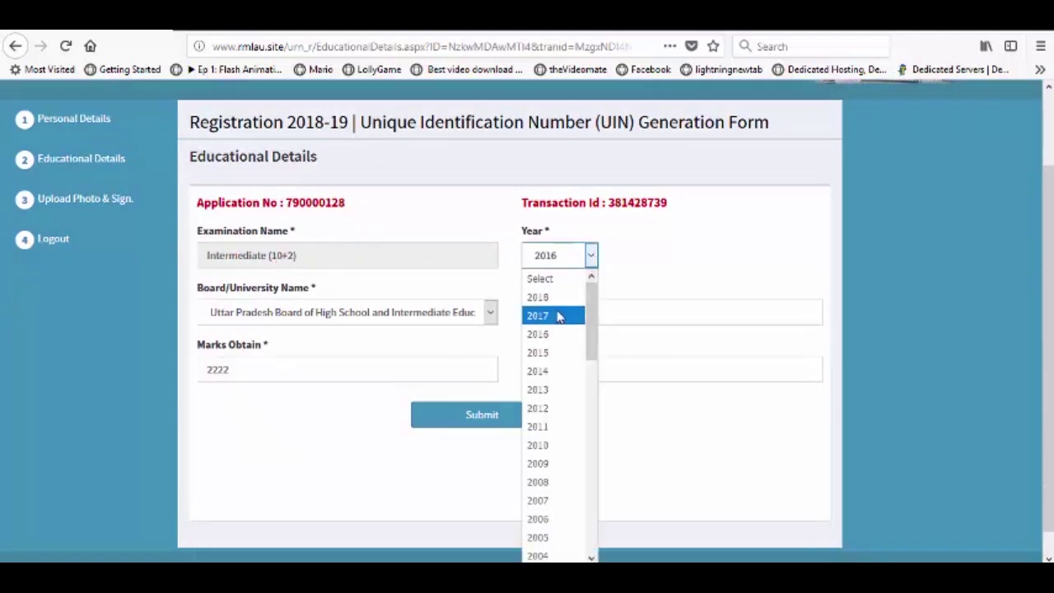
{"action": "left_click", "coordinate": [558, 317]}
{"action": "left_click", "coordinate": [594, 258]}
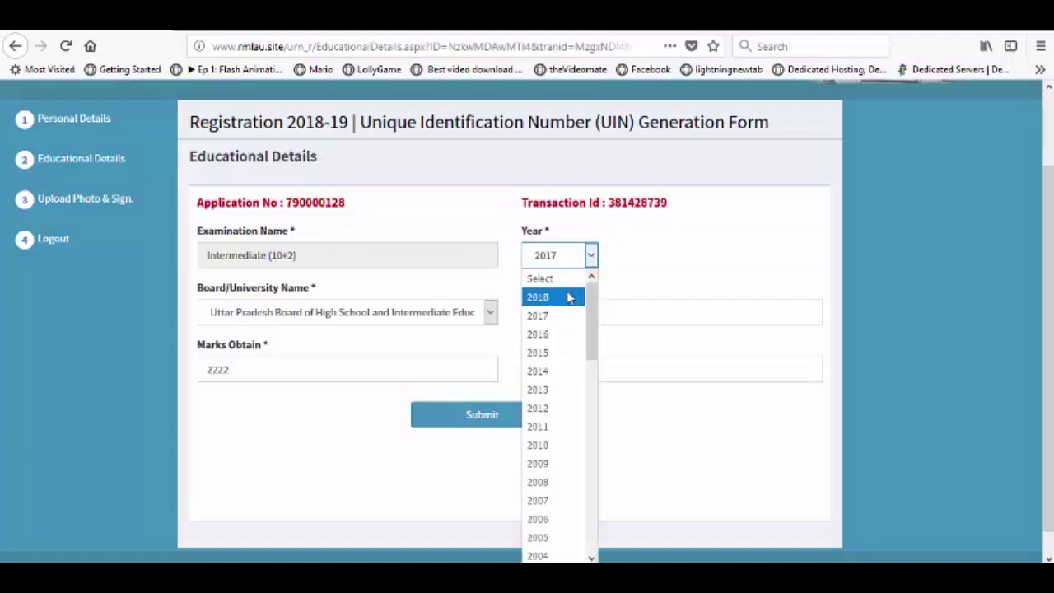
{"action": "left_click", "coordinate": [568, 298]}
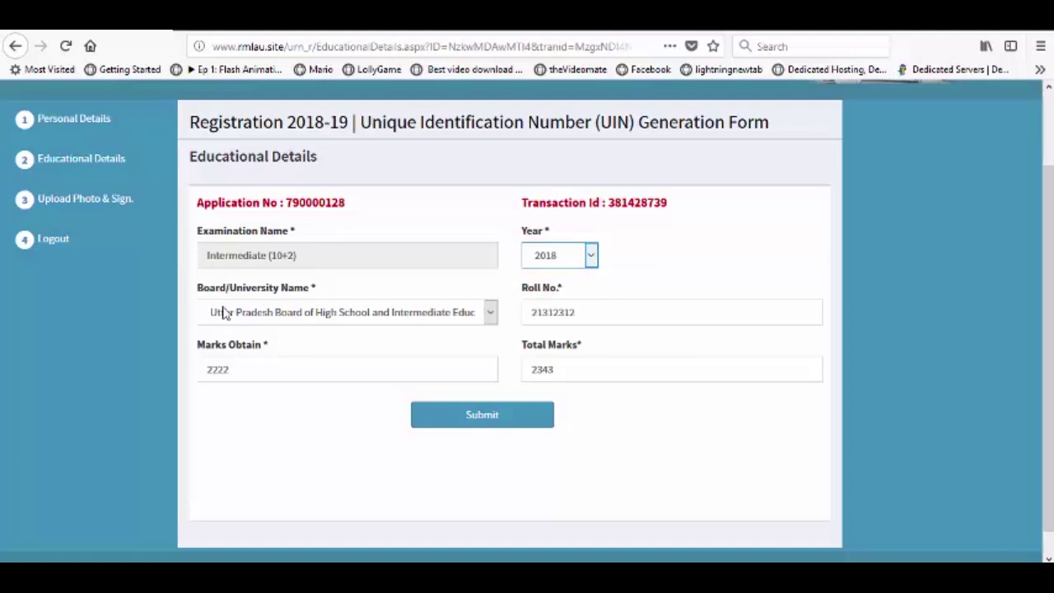
{"action": "left_click", "coordinate": [489, 314]}
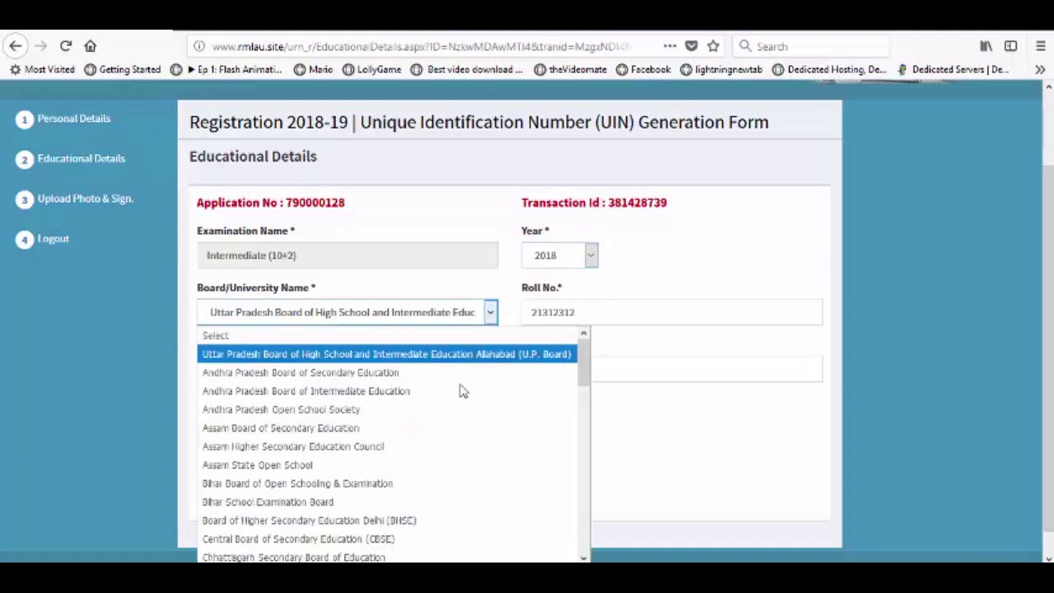
{"action": "left_click", "coordinate": [442, 356]}
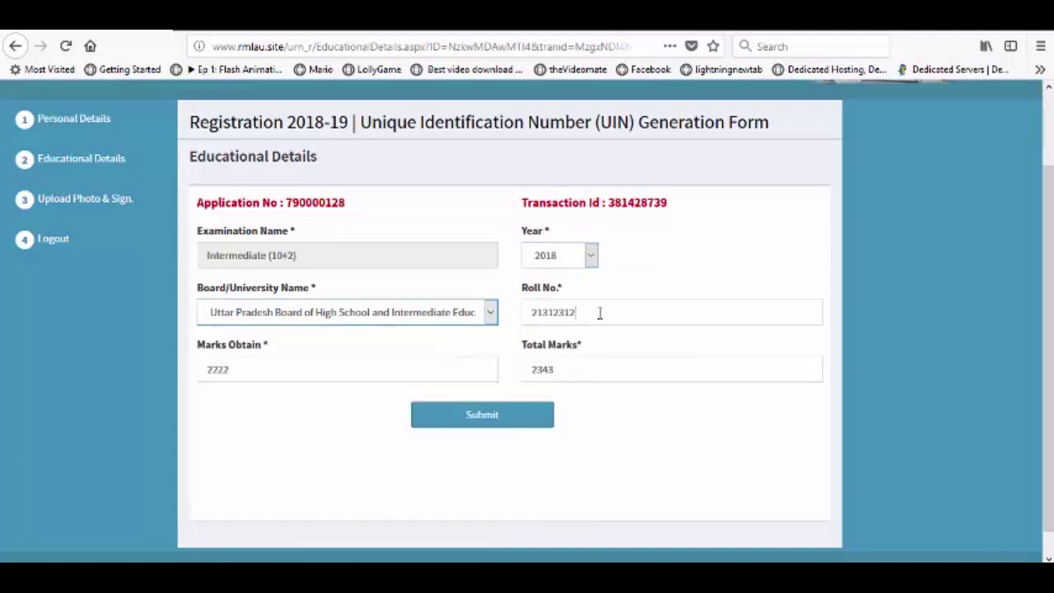
Step: Enter Marks Obtain as 500 and Total Marks as 1000
{"action": "left_click_drag", "start_coordinate": [598, 312], "coordinate": [527, 320]}
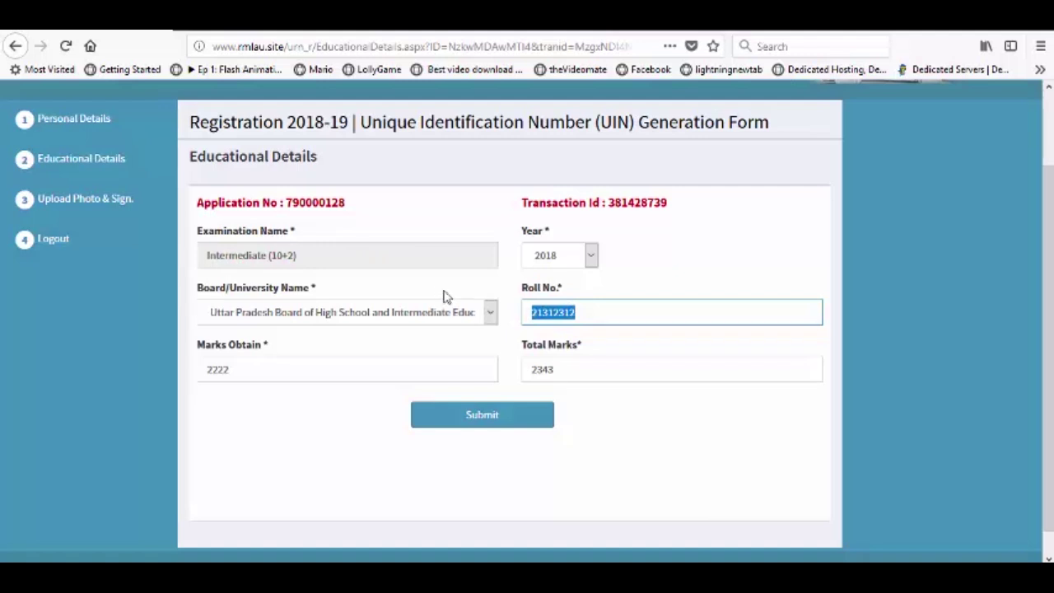
{"action": "left_click", "coordinate": [588, 313]}
{"action": "left_click_drag", "start_coordinate": [585, 312], "coordinate": [525, 320]}
{"action": "left_click_drag", "start_coordinate": [235, 371], "coordinate": [206, 372]}
{"action": "left_click", "coordinate": [235, 370]}
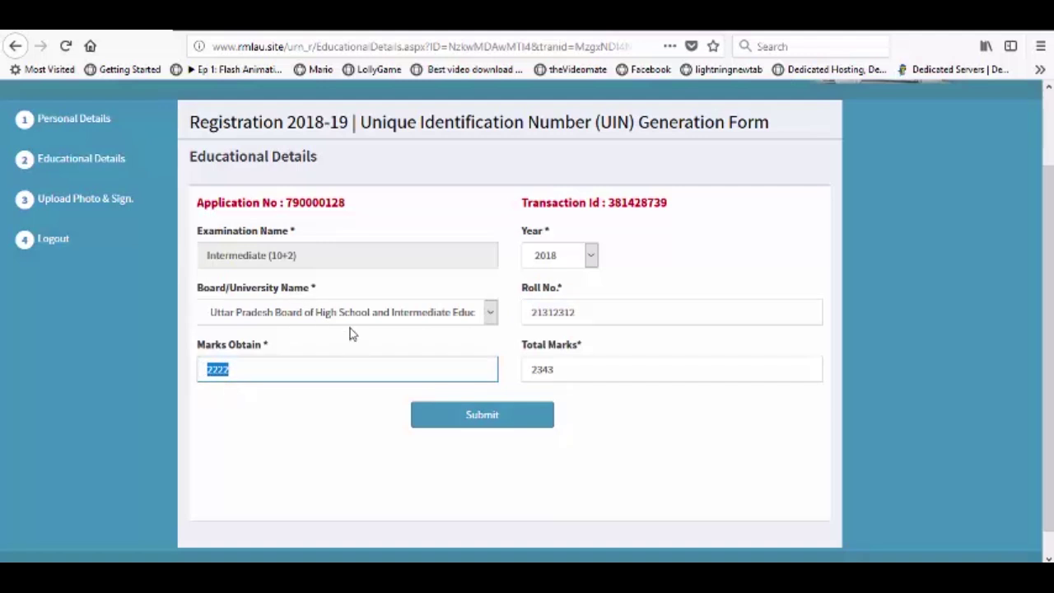
{"action": "type", "text": "5"}
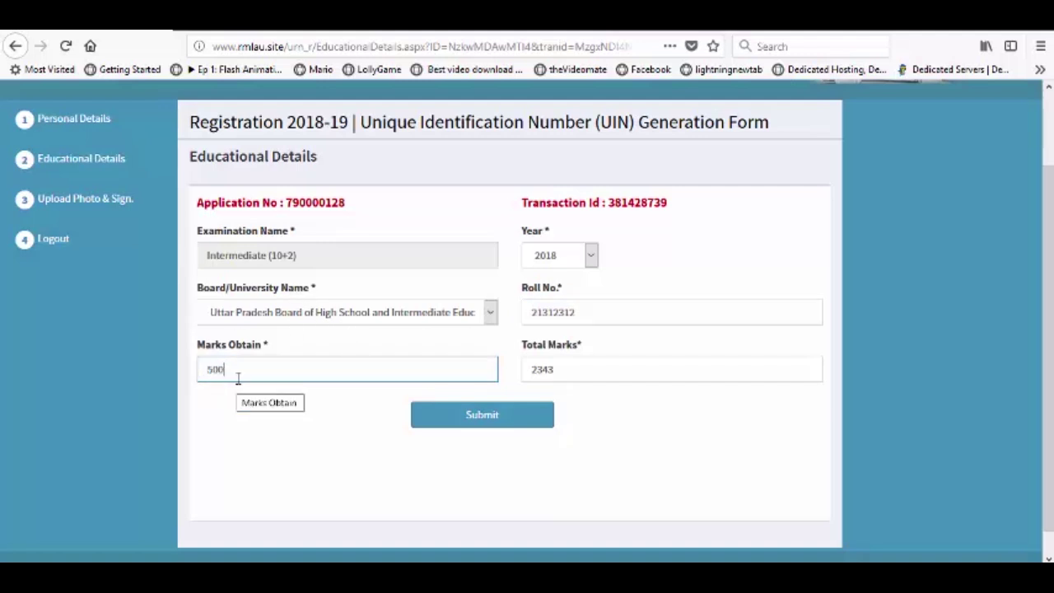
{"action": "type", "text": "00"}
{"action": "double_click", "coordinate": [553, 369]}
{"action": "type", "text": "1"}
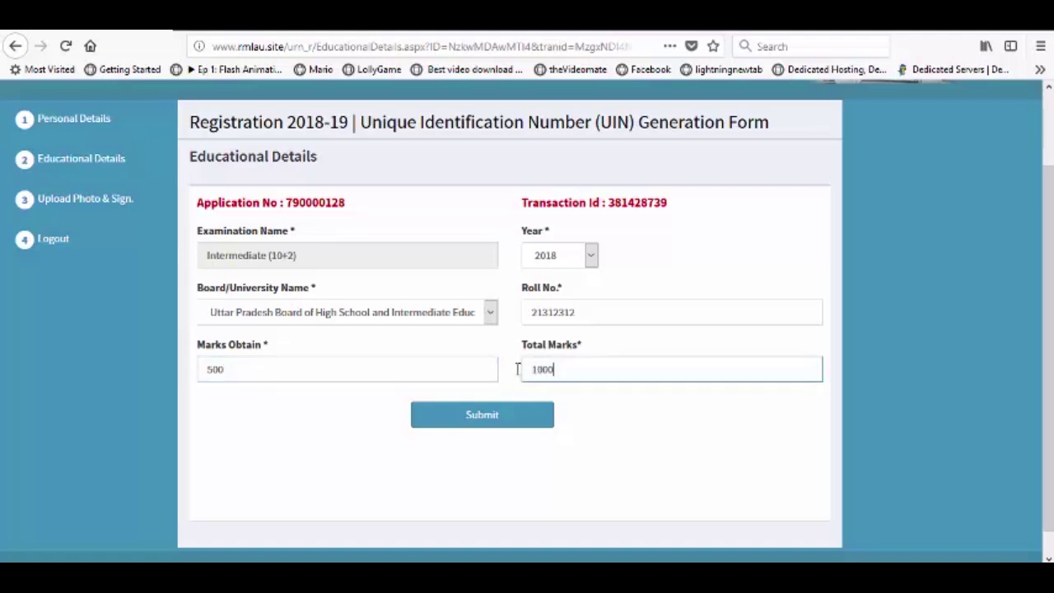
Step: Submit the educational details and acknowledge both alerts to reach the Upload Photo / Signature page
{"action": "left_click", "coordinate": [504, 426]}
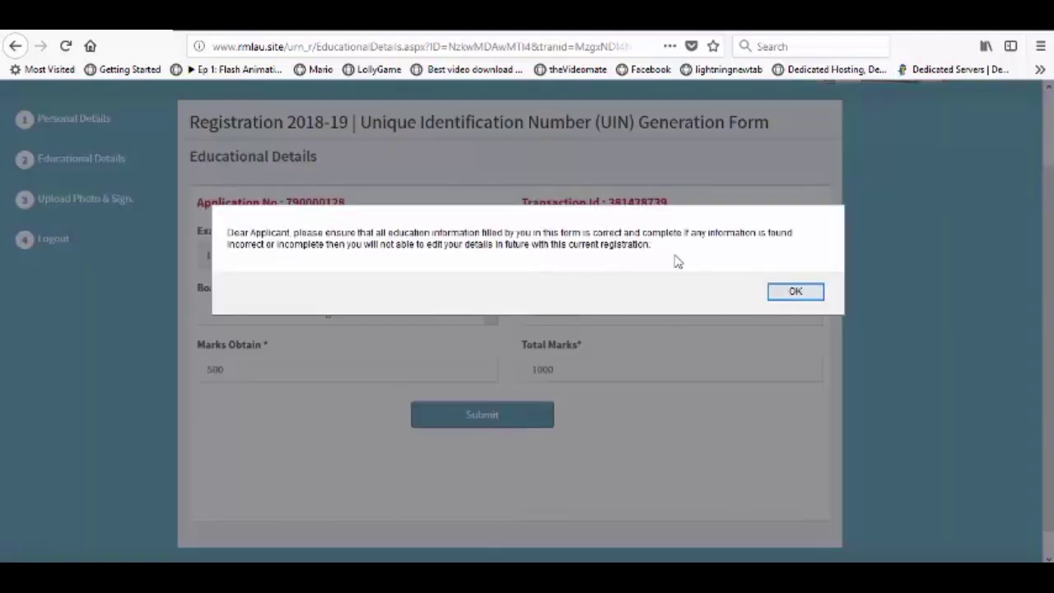
{"action": "left_click", "coordinate": [794, 292]}
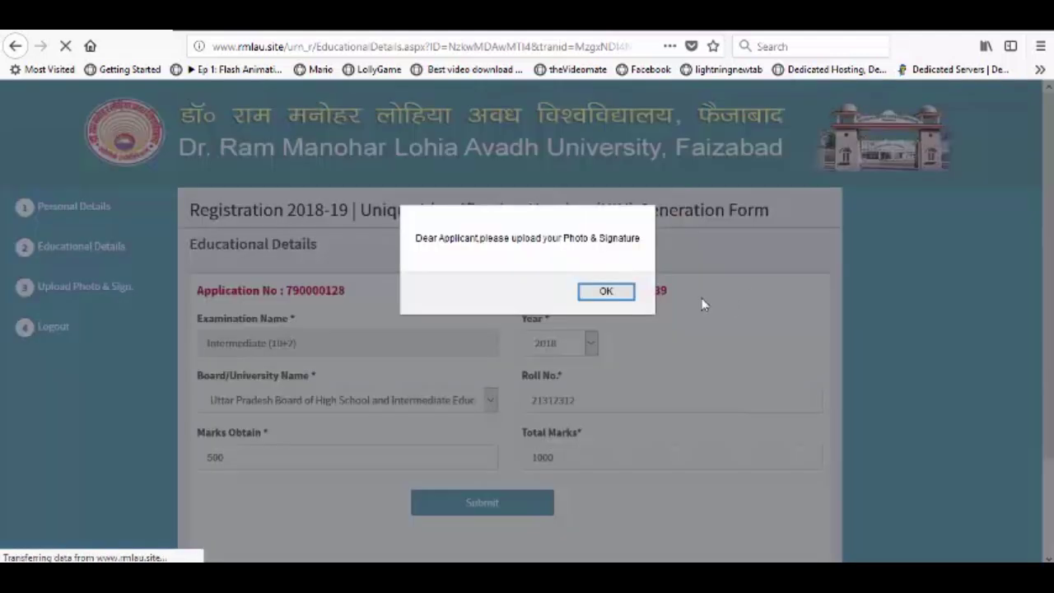
{"action": "left_click", "coordinate": [598, 293]}
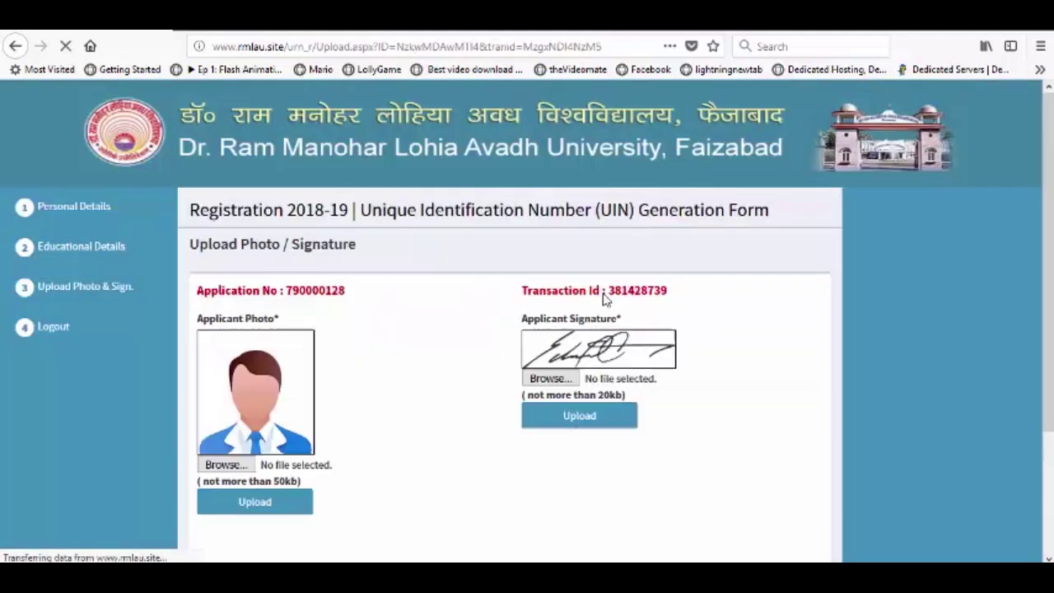
Step: Upload Profile_pic.png from the Desktop UIN_pic folder as the applicant photo
{"action": "scroll", "coordinate": [474, 313], "scroll_direction": "down", "scroll_amount": 2}
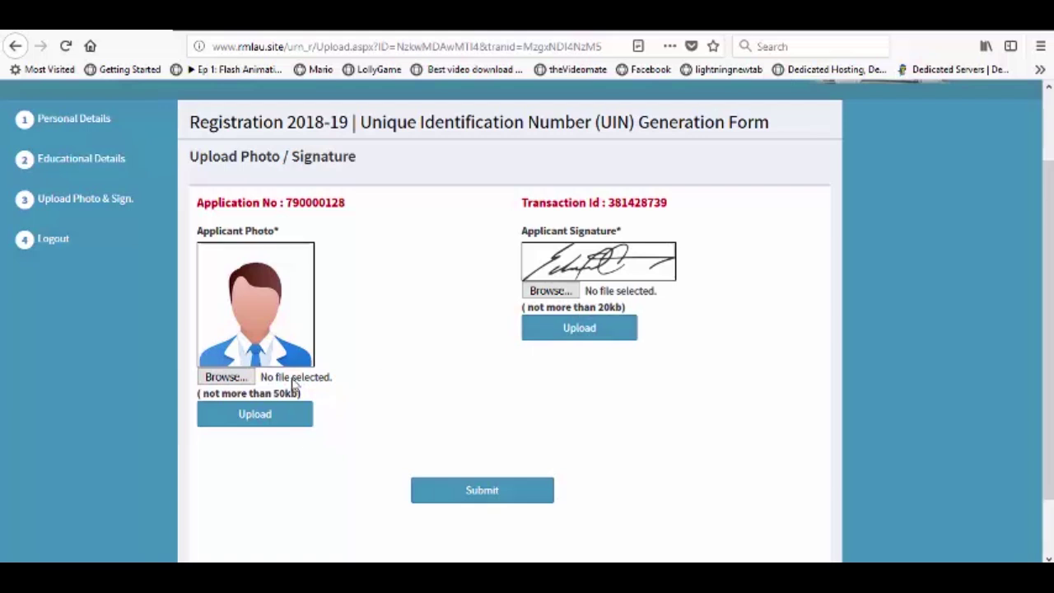
{"action": "scroll", "coordinate": [956, 509], "scroll_direction": "up", "scroll_amount": 1}
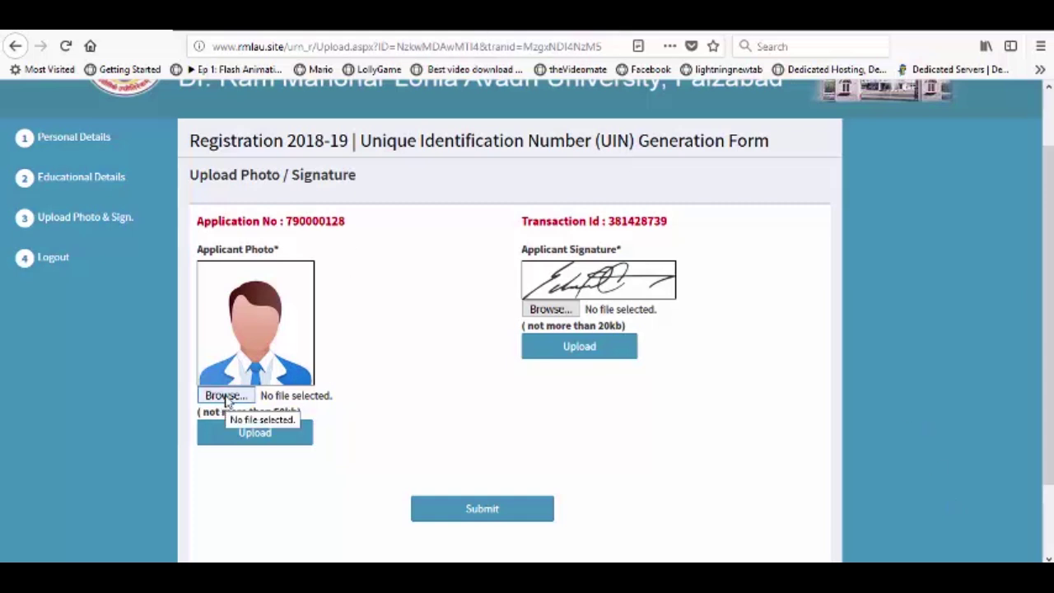
{"action": "left_click", "coordinate": [227, 396]}
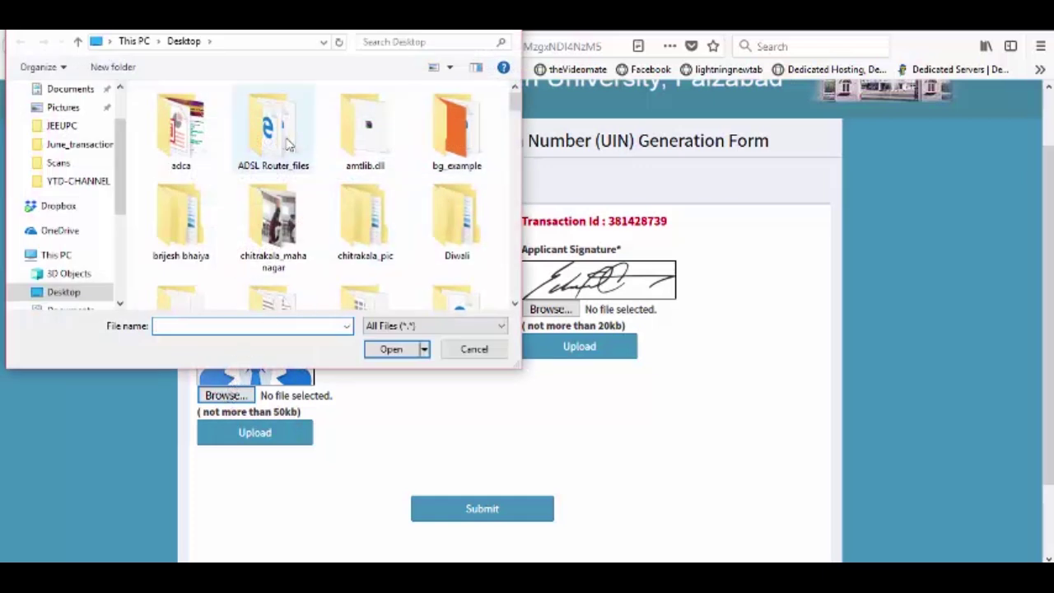
{"action": "scroll", "coordinate": [284, 157], "scroll_direction": "down", "scroll_amount": 2}
{"action": "scroll", "coordinate": [282, 165], "scroll_direction": "down", "scroll_amount": 4}
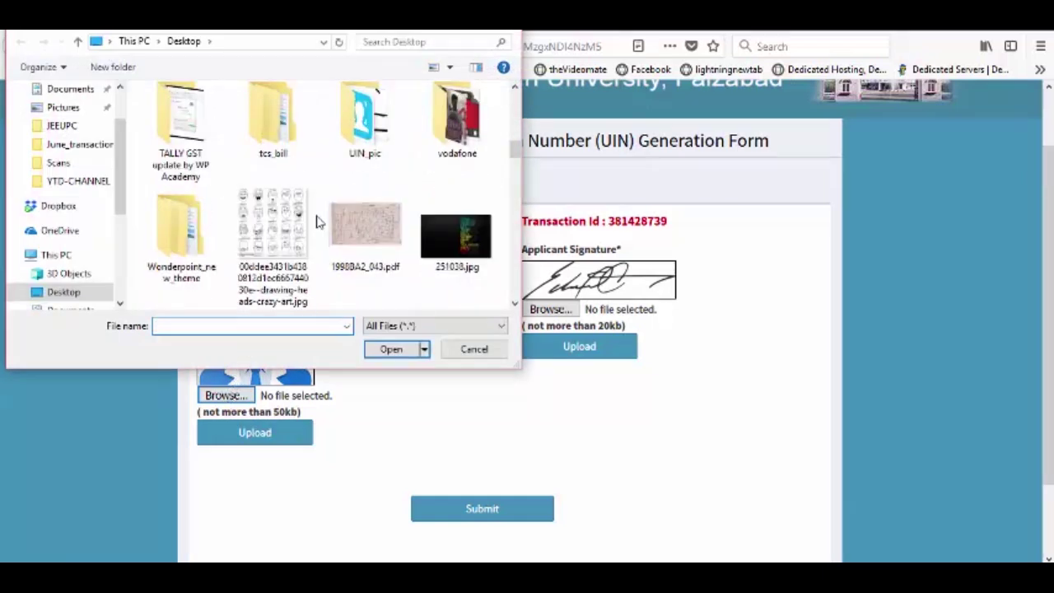
{"action": "double_click", "coordinate": [360, 130]}
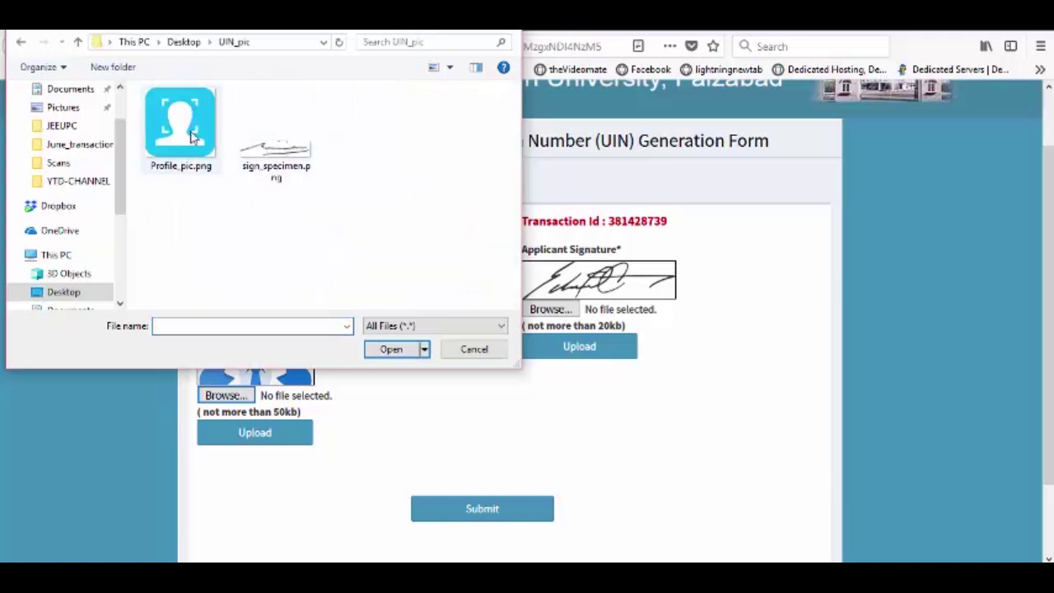
{"action": "double_click", "coordinate": [190, 157]}
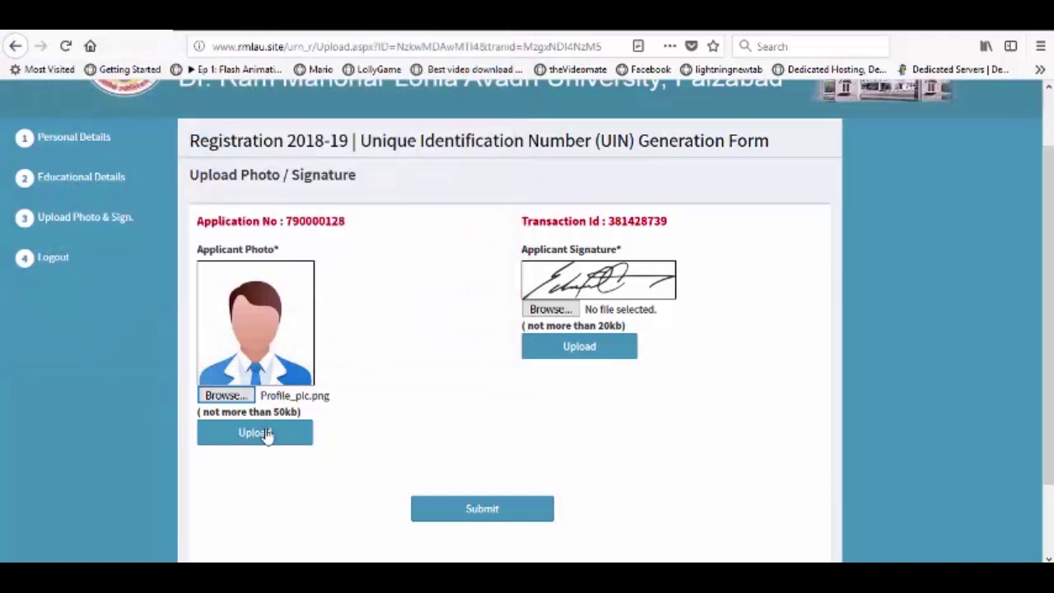
{"action": "left_click", "coordinate": [266, 436]}
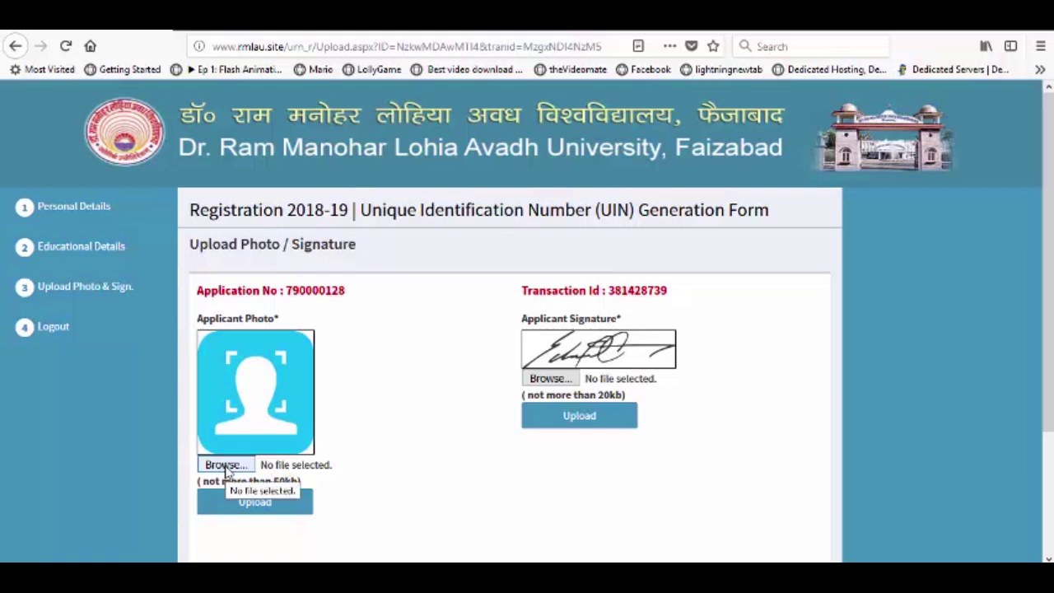
Step: Choose sign_specimen.png for the signature field and upload it
{"action": "left_click", "coordinate": [559, 383]}
{"action": "double_click", "coordinate": [288, 160]}
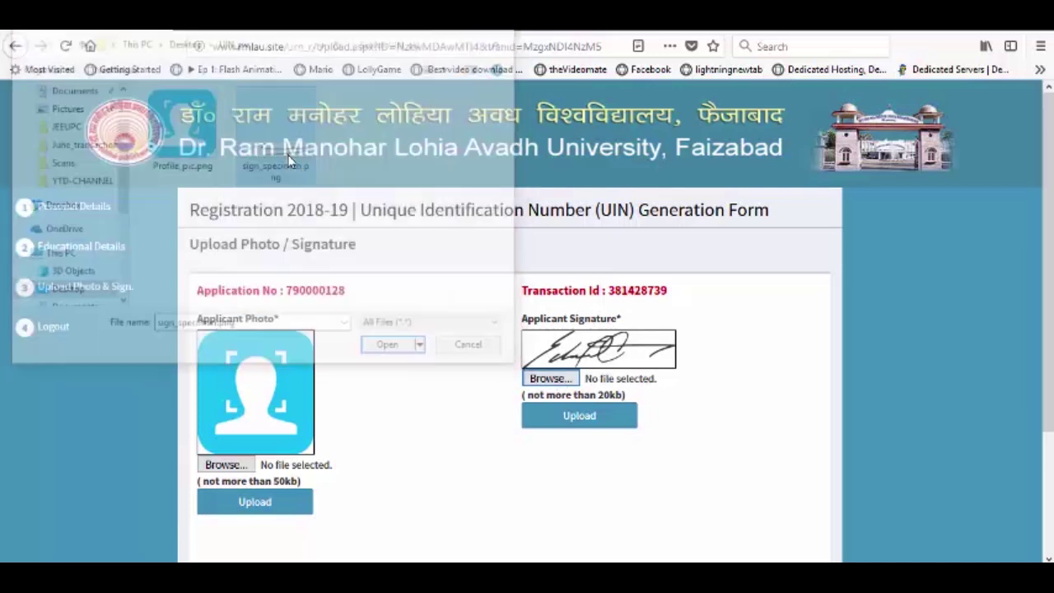
{"action": "left_click", "coordinate": [568, 416]}
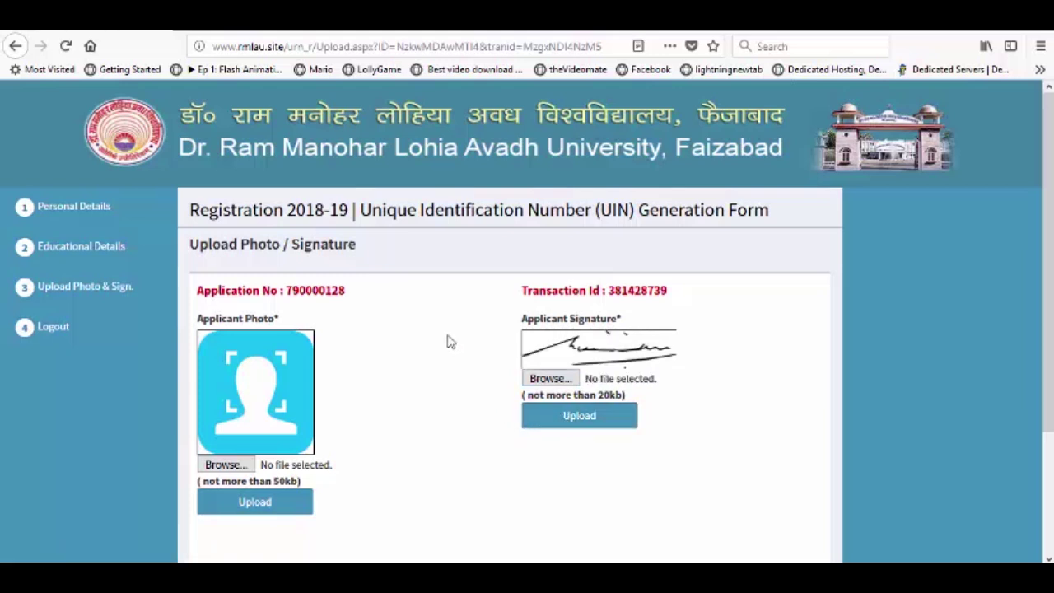
{"action": "scroll", "coordinate": [451, 341], "scroll_direction": "down", "scroll_amount": 2}
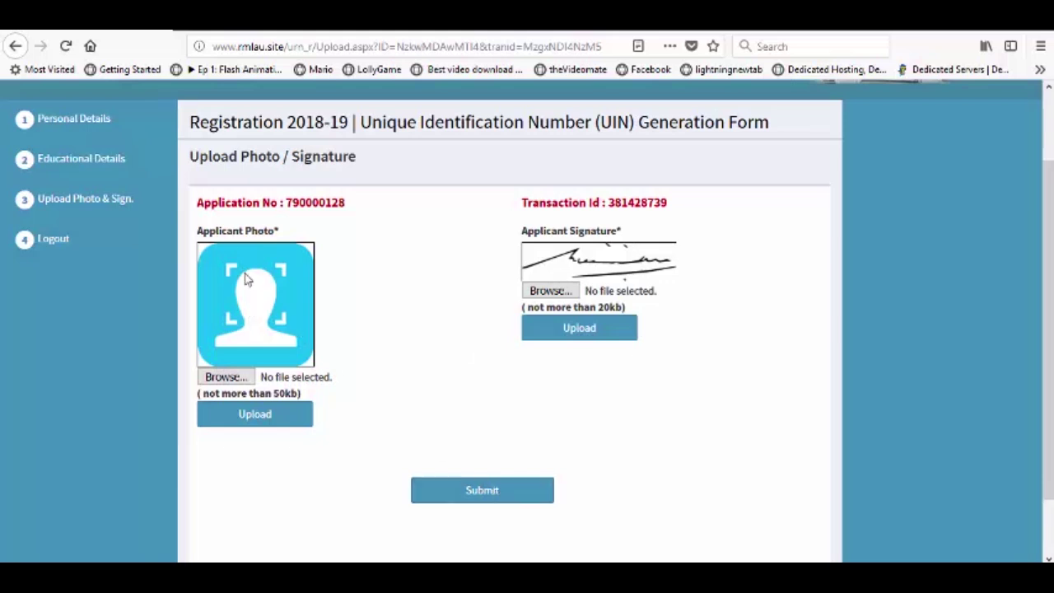
Step: Submit the photo and signature, confirming both alerts until the form-submitted notice appears
{"action": "left_click", "coordinate": [494, 490]}
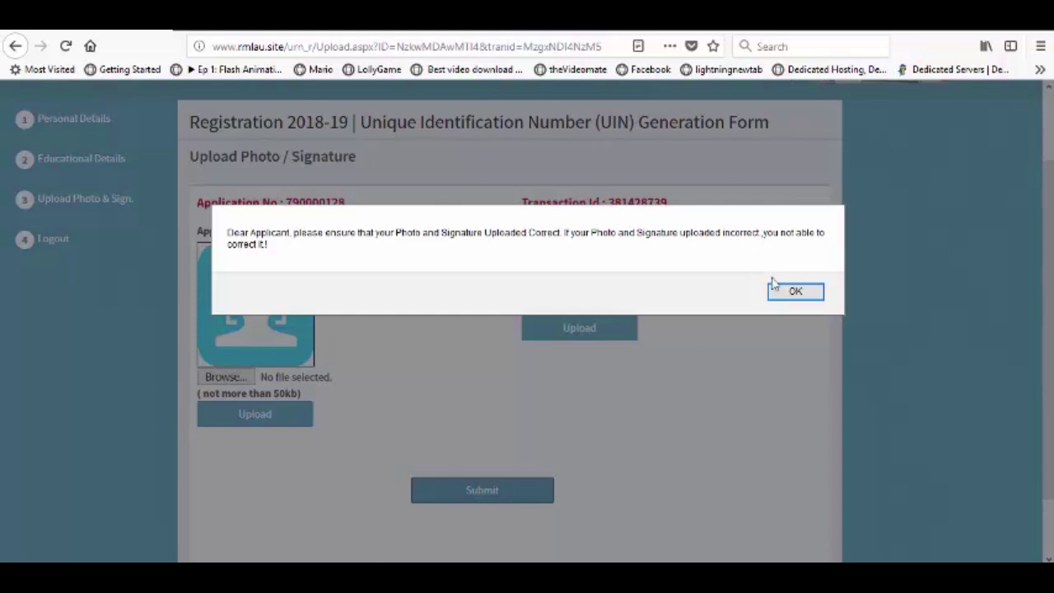
{"action": "left_click", "coordinate": [793, 292]}
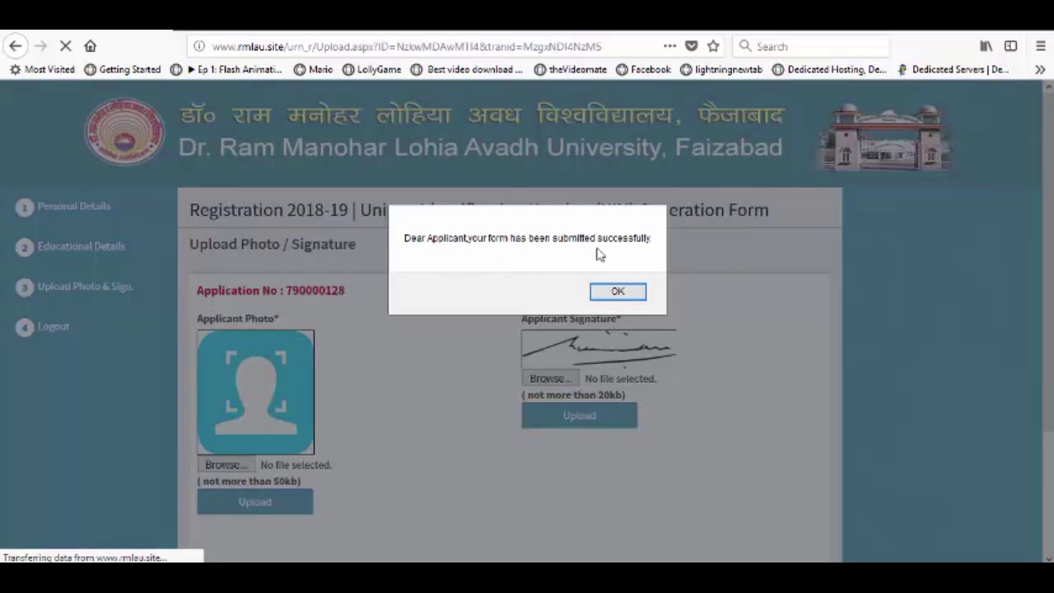
{"action": "left_click", "coordinate": [617, 292]}
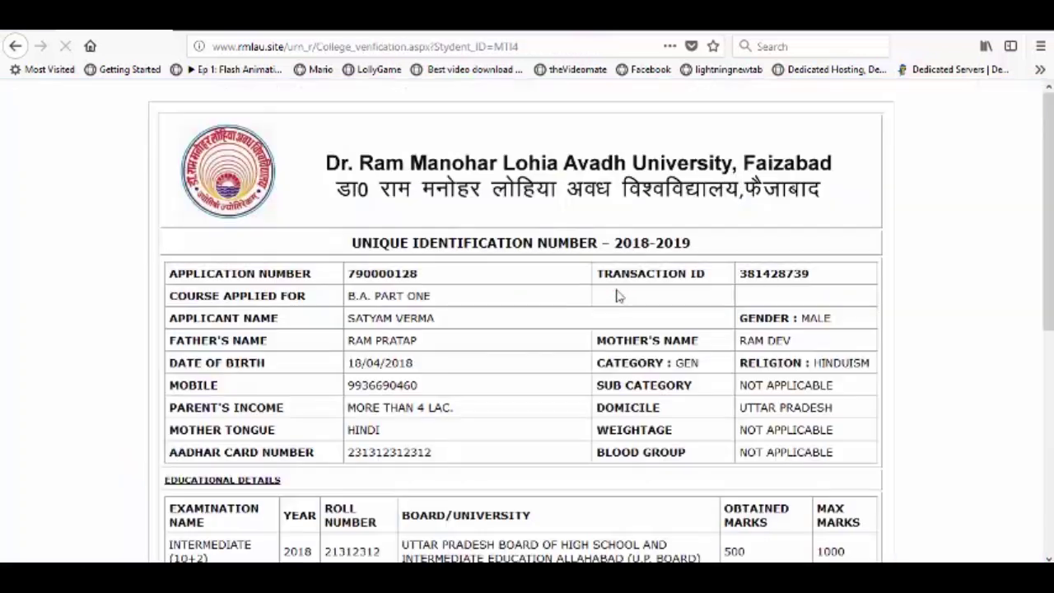
{"action": "scroll", "coordinate": [391, 212], "scroll_direction": "down", "scroll_amount": 3}
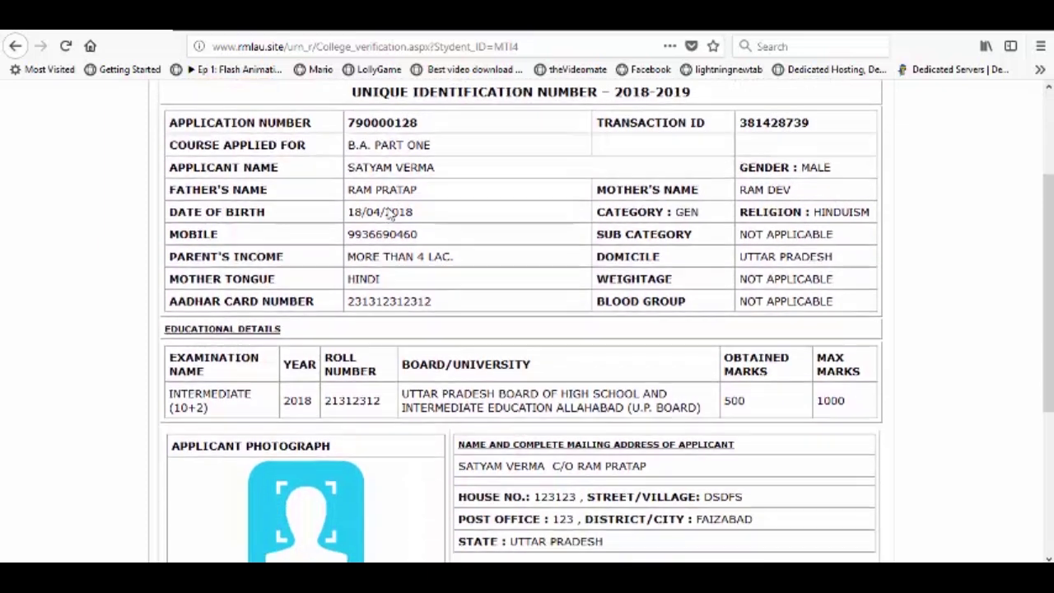
{"action": "scroll", "coordinate": [389, 206], "scroll_direction": "down", "scroll_amount": 3}
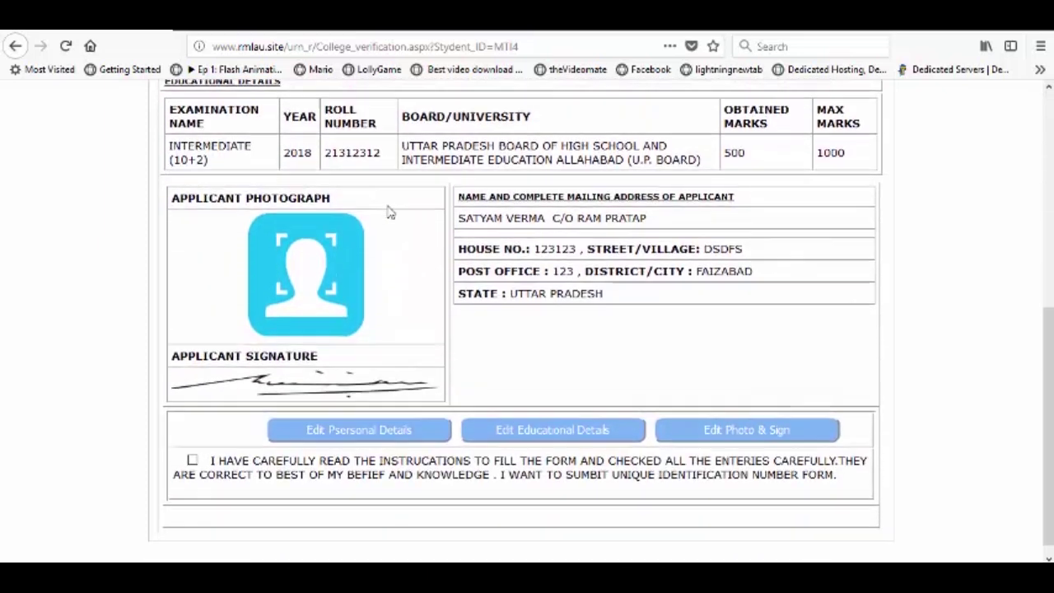
{"action": "scroll", "coordinate": [389, 210], "scroll_direction": "up", "scroll_amount": 4}
{"action": "scroll", "coordinate": [387, 212], "scroll_direction": "up", "scroll_amount": 3}
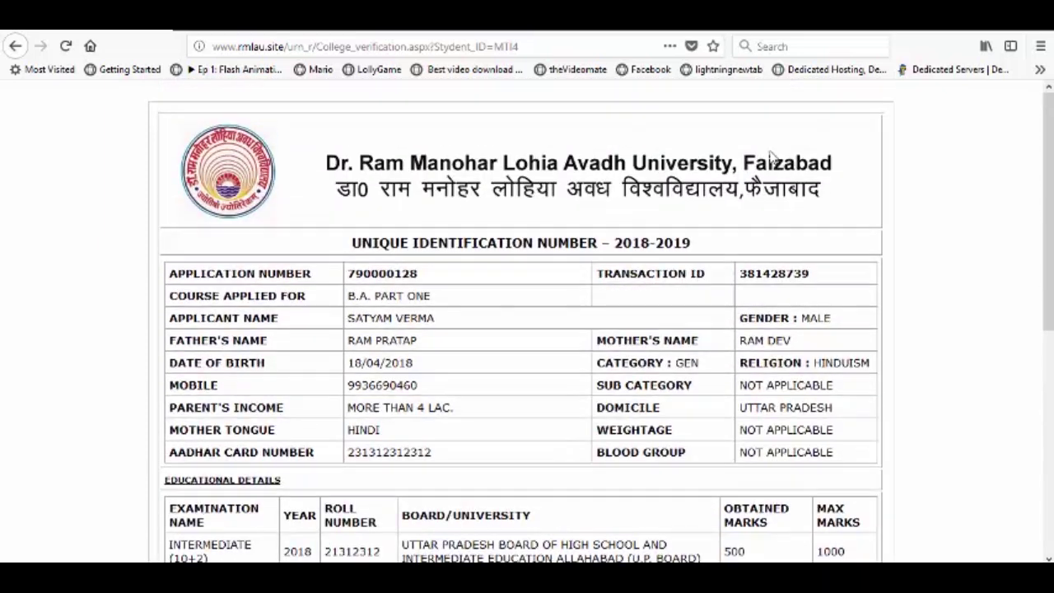
{"action": "scroll", "coordinate": [763, 303], "scroll_direction": "down", "scroll_amount": 7}
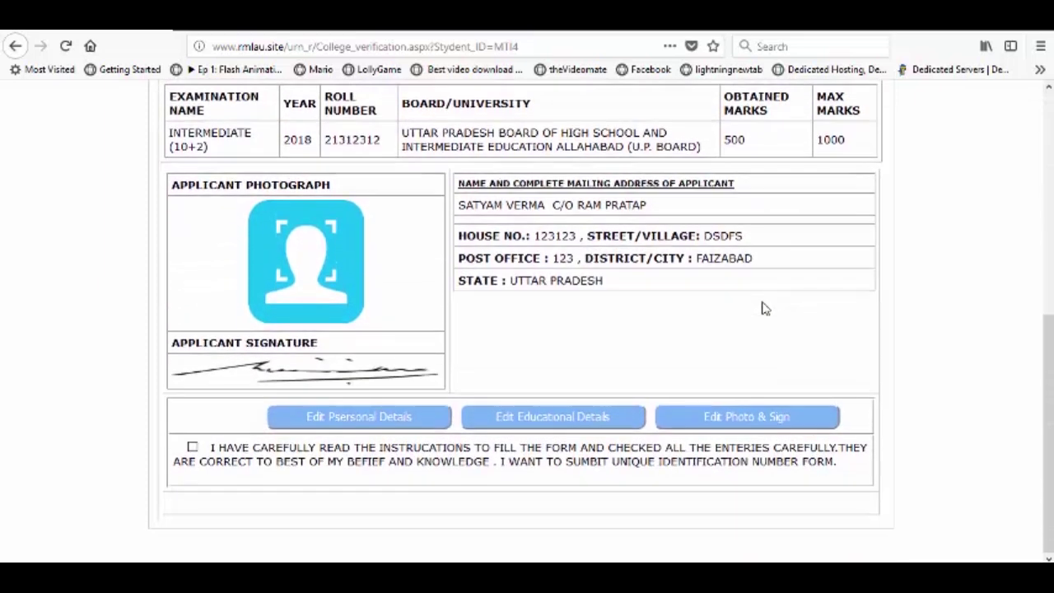
{"action": "scroll", "coordinate": [763, 308], "scroll_direction": "up", "scroll_amount": 7}
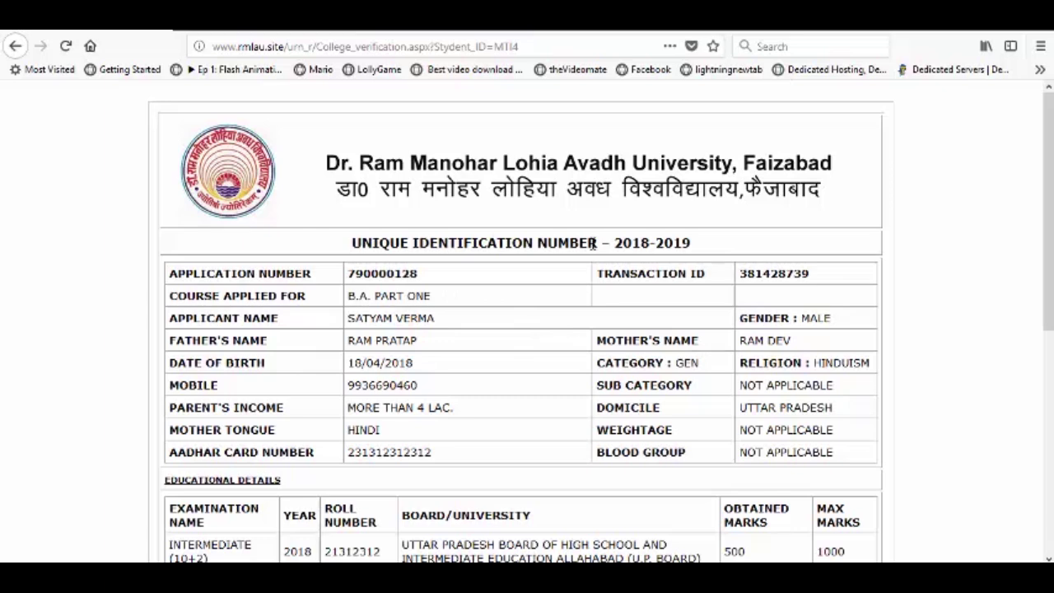
{"action": "scroll", "coordinate": [576, 226], "scroll_direction": "down", "scroll_amount": 3}
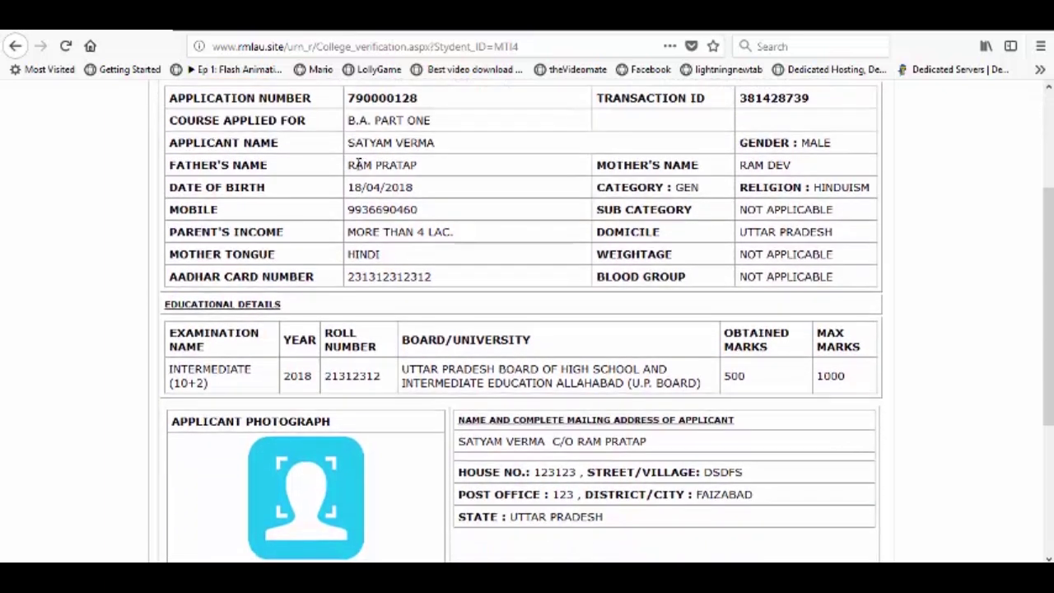
{"action": "scroll", "coordinate": [277, 169], "scroll_direction": "up", "scroll_amount": 2}
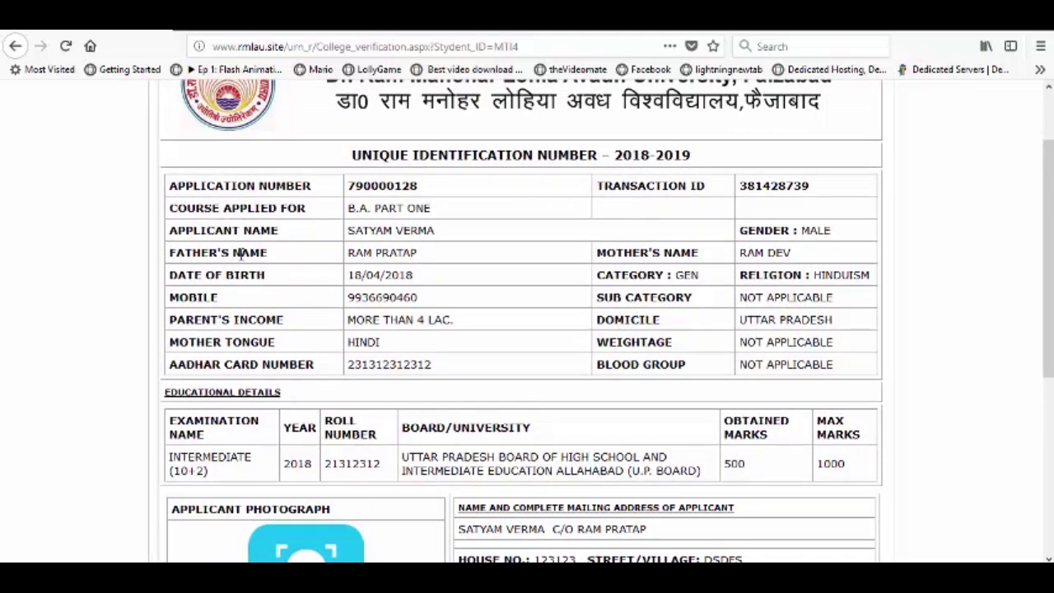
{"action": "scroll", "coordinate": [243, 306], "scroll_direction": "down", "scroll_amount": 4}
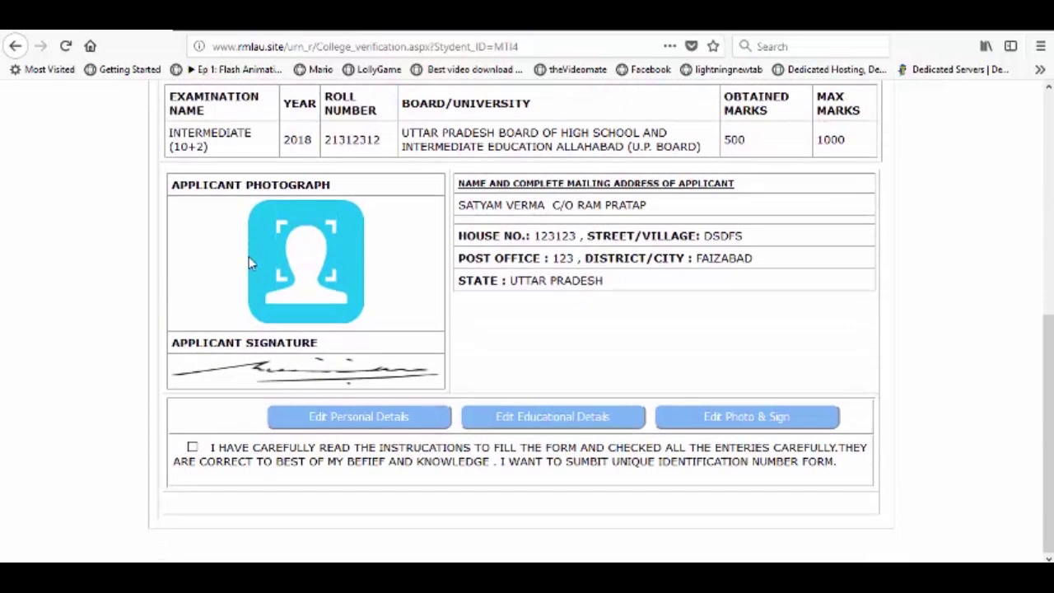
{"action": "scroll", "coordinate": [384, 296], "scroll_direction": "up", "scroll_amount": 1}
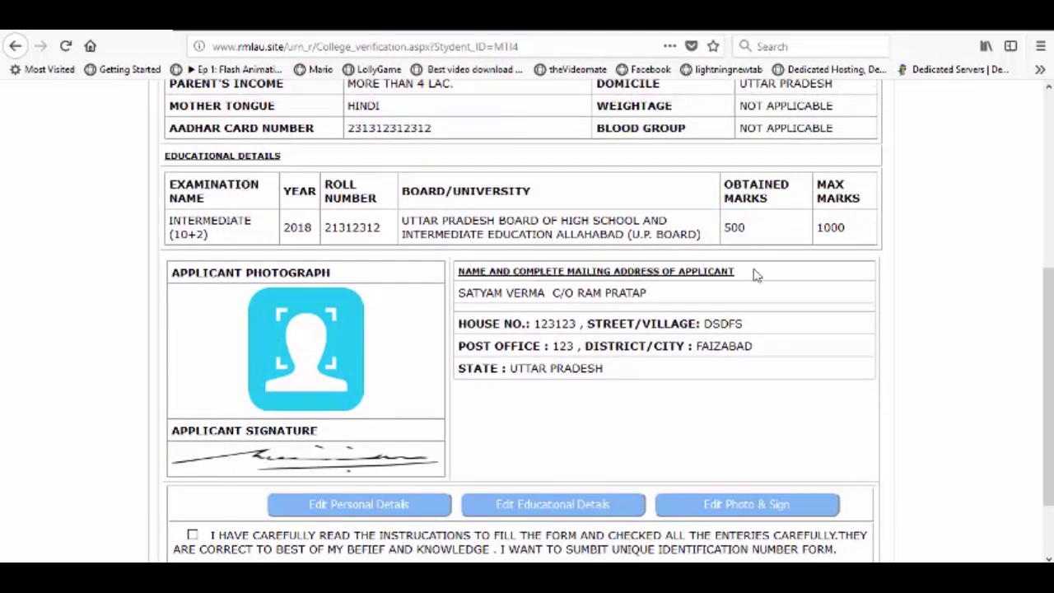
{"action": "scroll", "coordinate": [283, 455], "scroll_direction": "down", "scroll_amount": 2}
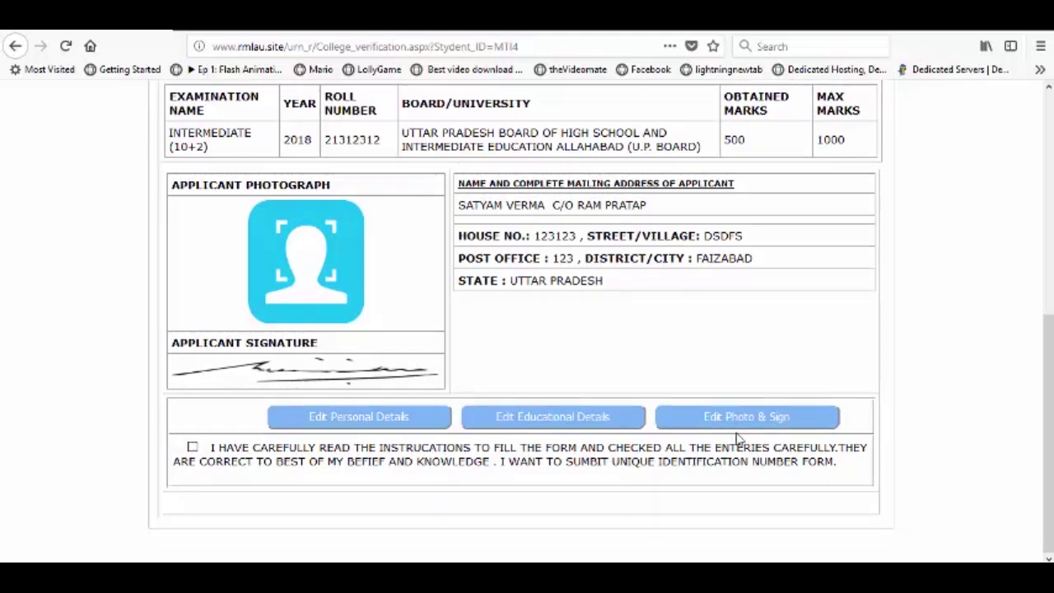
{"action": "left_click", "coordinate": [381, 419]}
{"action": "scroll", "coordinate": [482, 327], "scroll_direction": "up", "scroll_amount": 2}
{"action": "scroll", "coordinate": [431, 305], "scroll_direction": "down", "scroll_amount": 2}
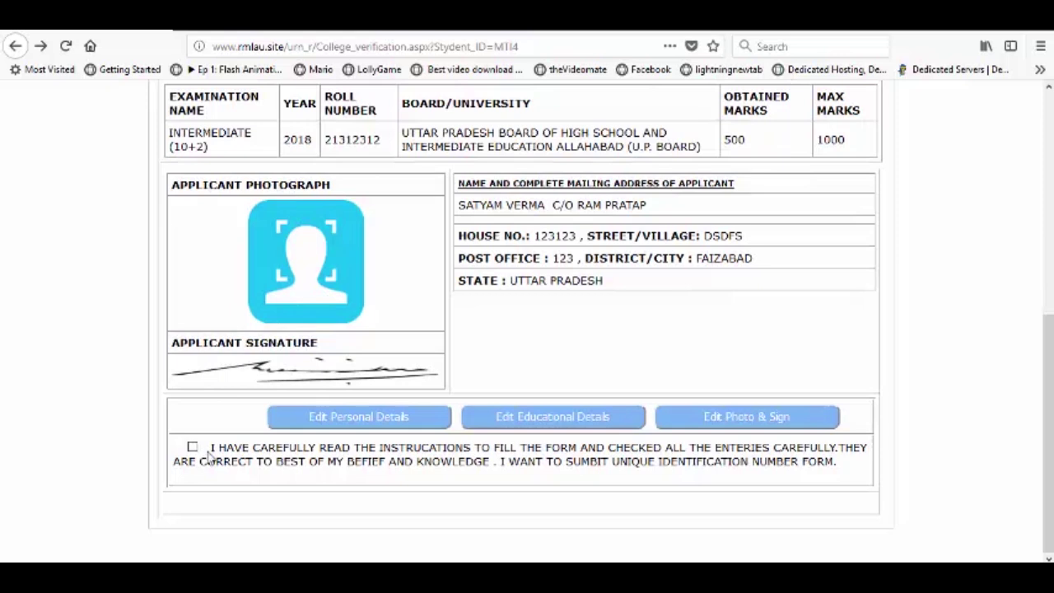